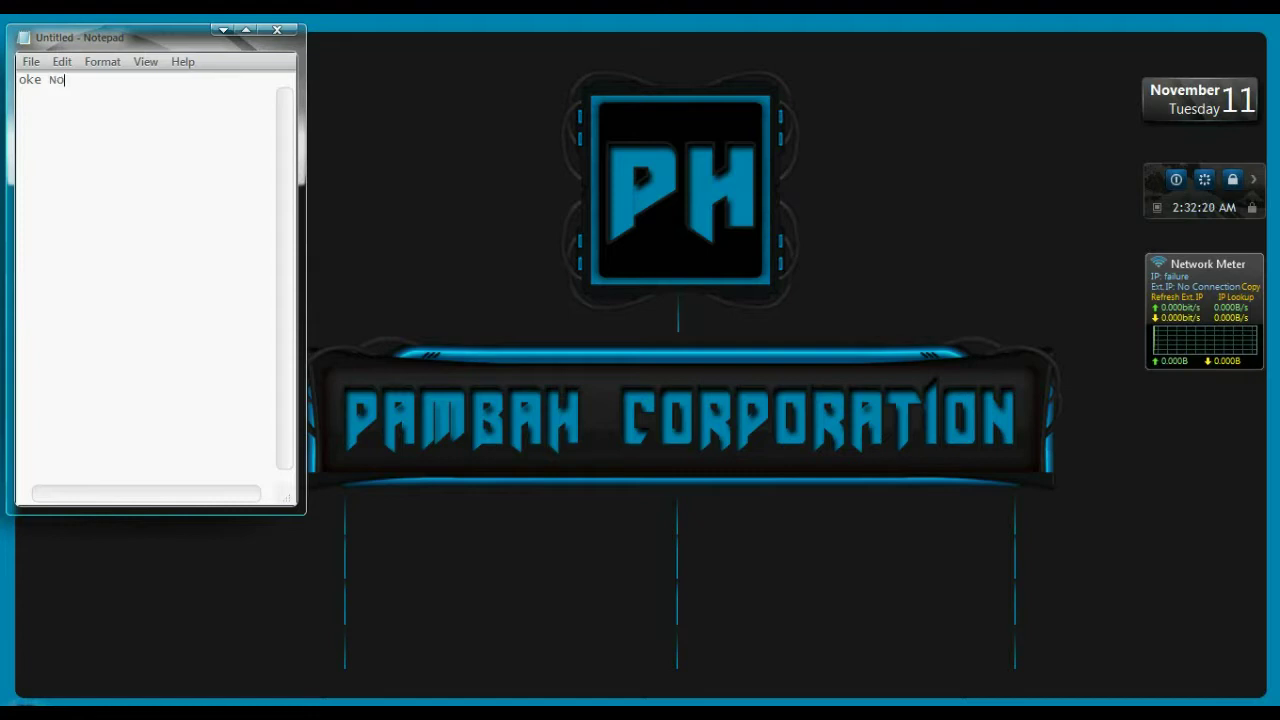
Add the lines "you ca Use my SPLASH BACKGROUND" and "In My Project" below "oke Now" in the note
key("Return")
key("Return")
type("you ca Use my SPLAS")
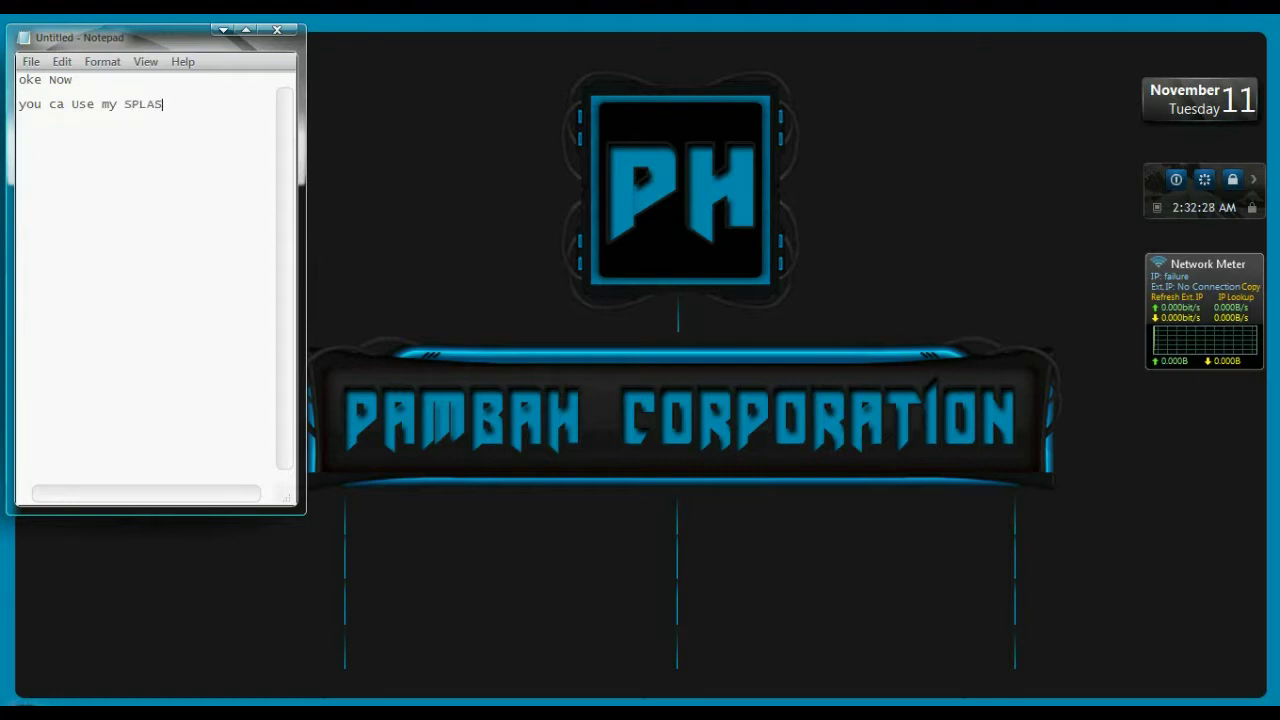
type("H BACKGROU")
type("ND  ")
type("In My")
type(" Project")
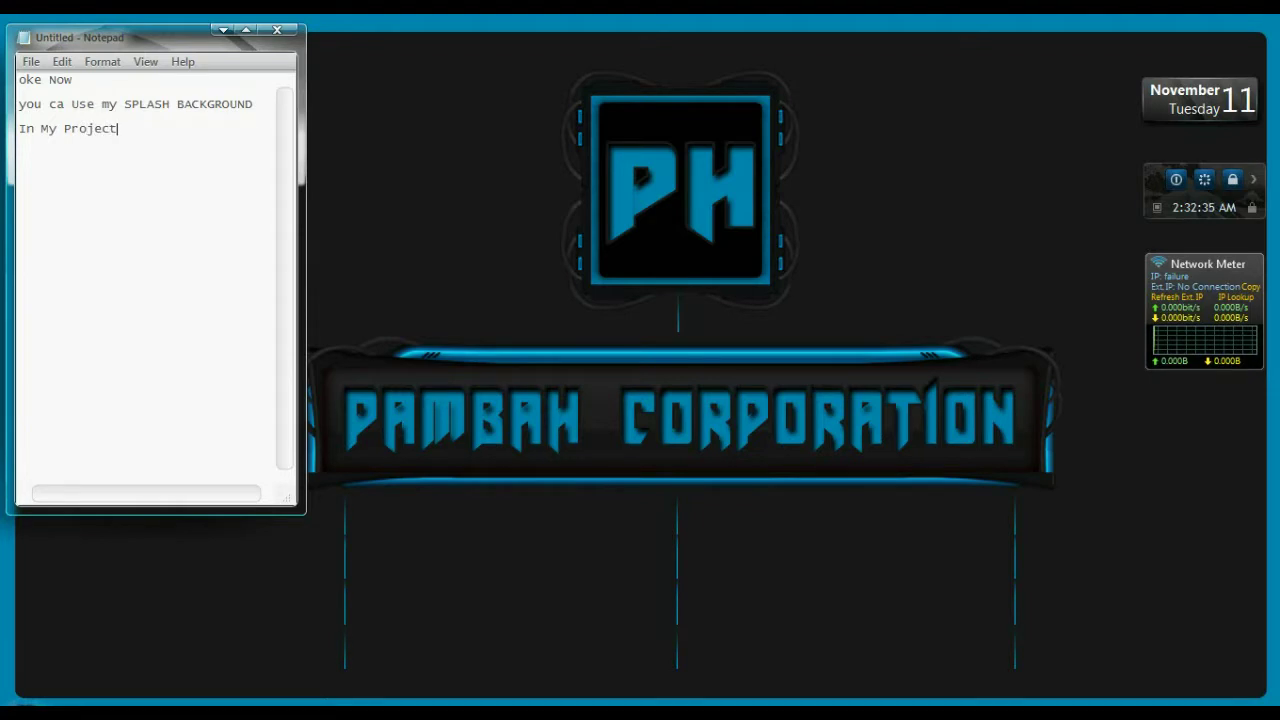
Replace the whole note with the lines "First", "You Copy That PSArt.dll" and "To"
key("ctrl+a")
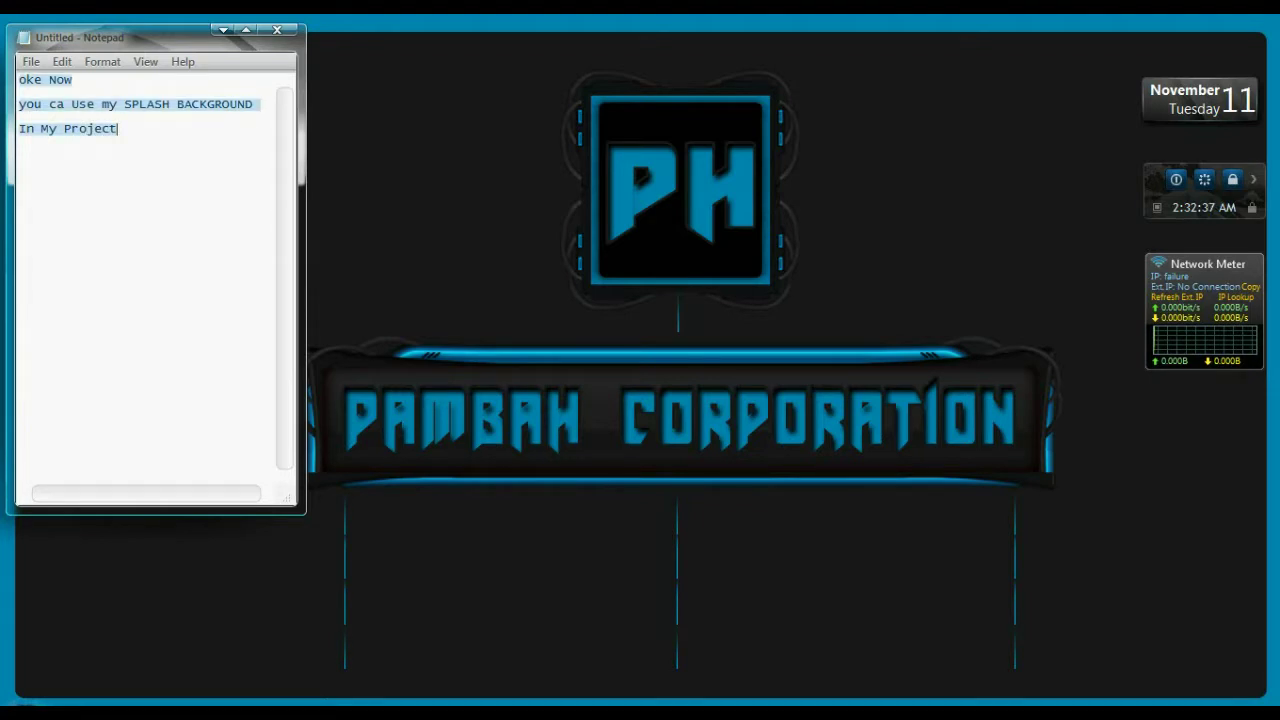
key("BackSpace")
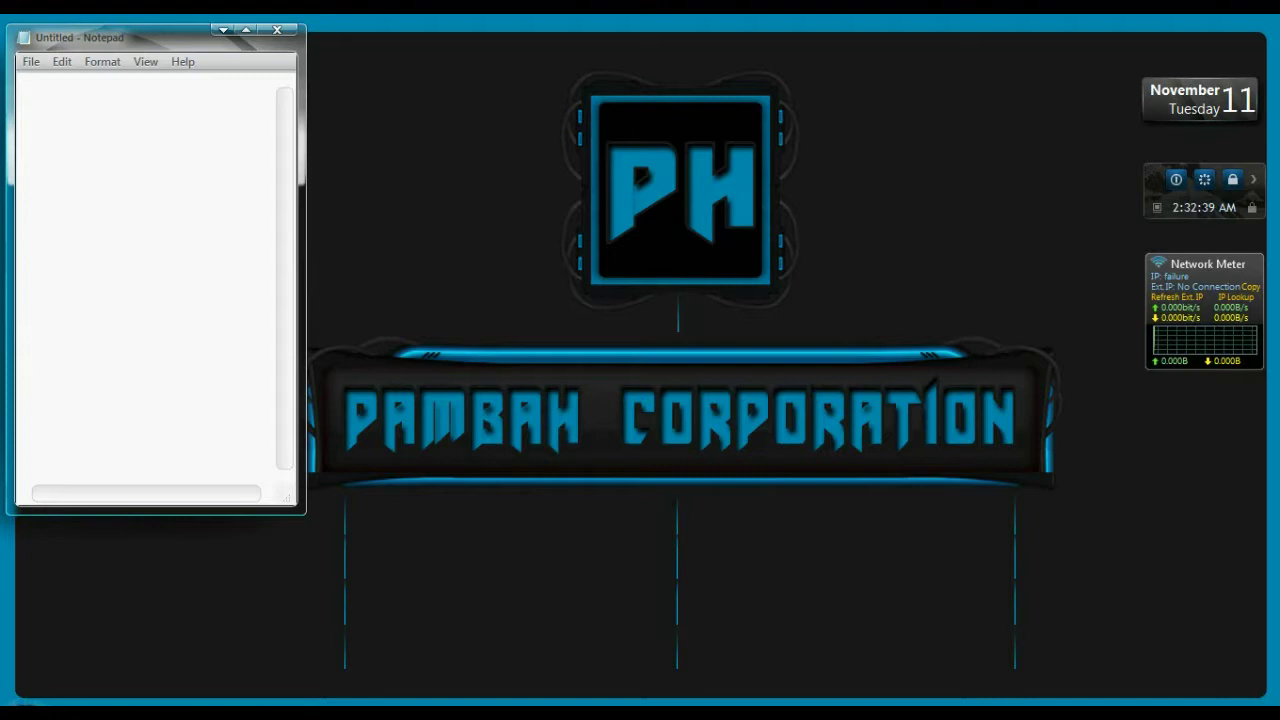
type("First")
key("Return")
type("You ")
type("Copy T")
type("hat ")
type("PSA")
key("BackSpace")
type("A")
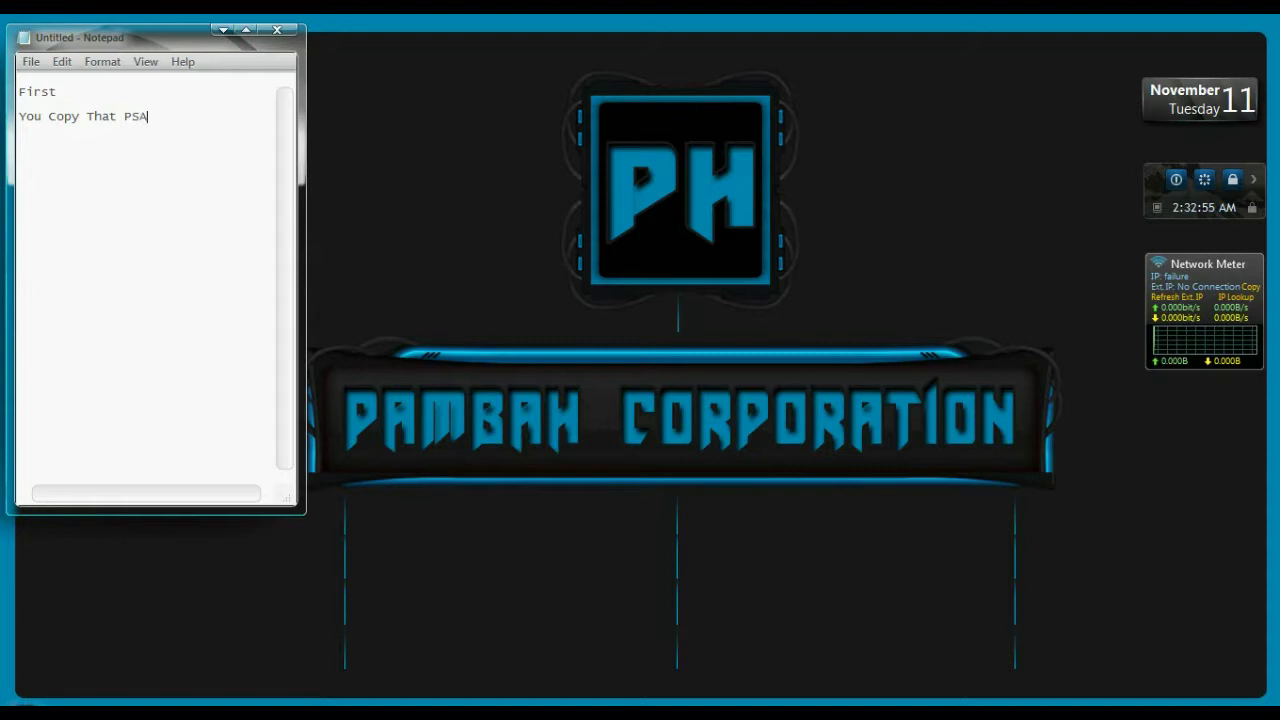
type("rt.dll")
key("Return")
type("To")
Switch to Windows Explorer and open the folder C:\Program Files\Adobe\Adobe Photoshop CS6
key("super")
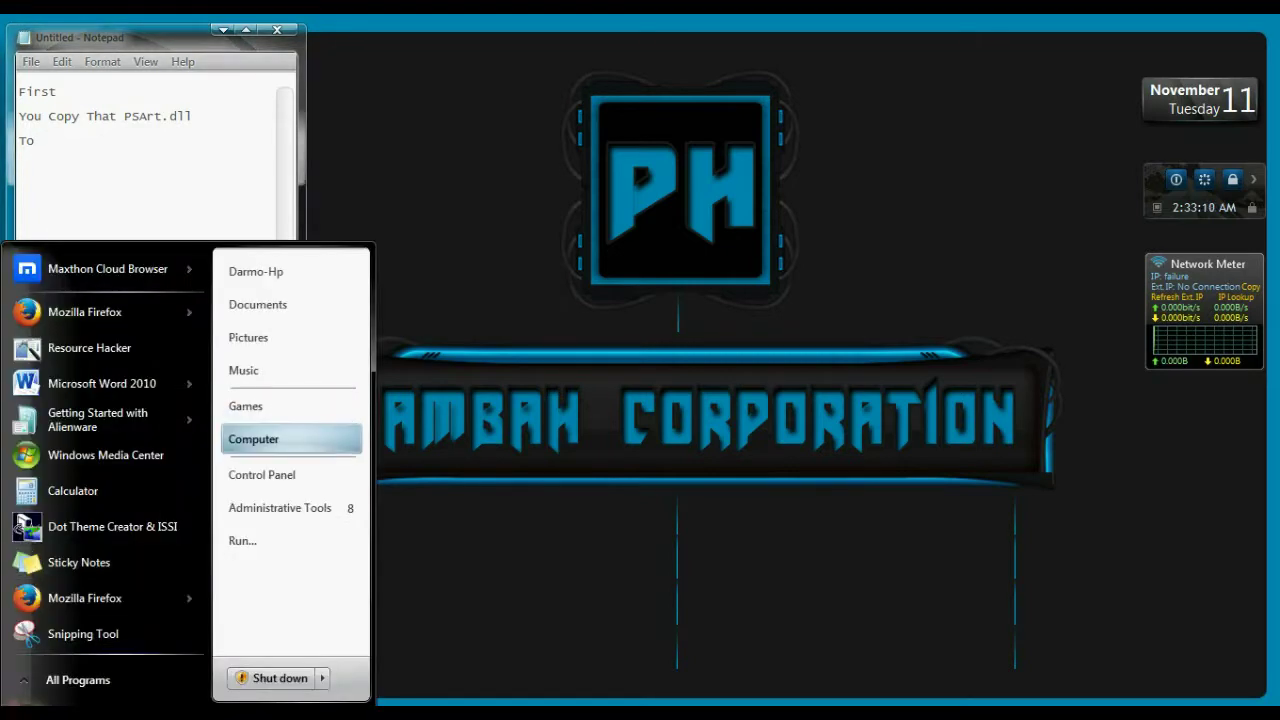
left_click(250, 437)
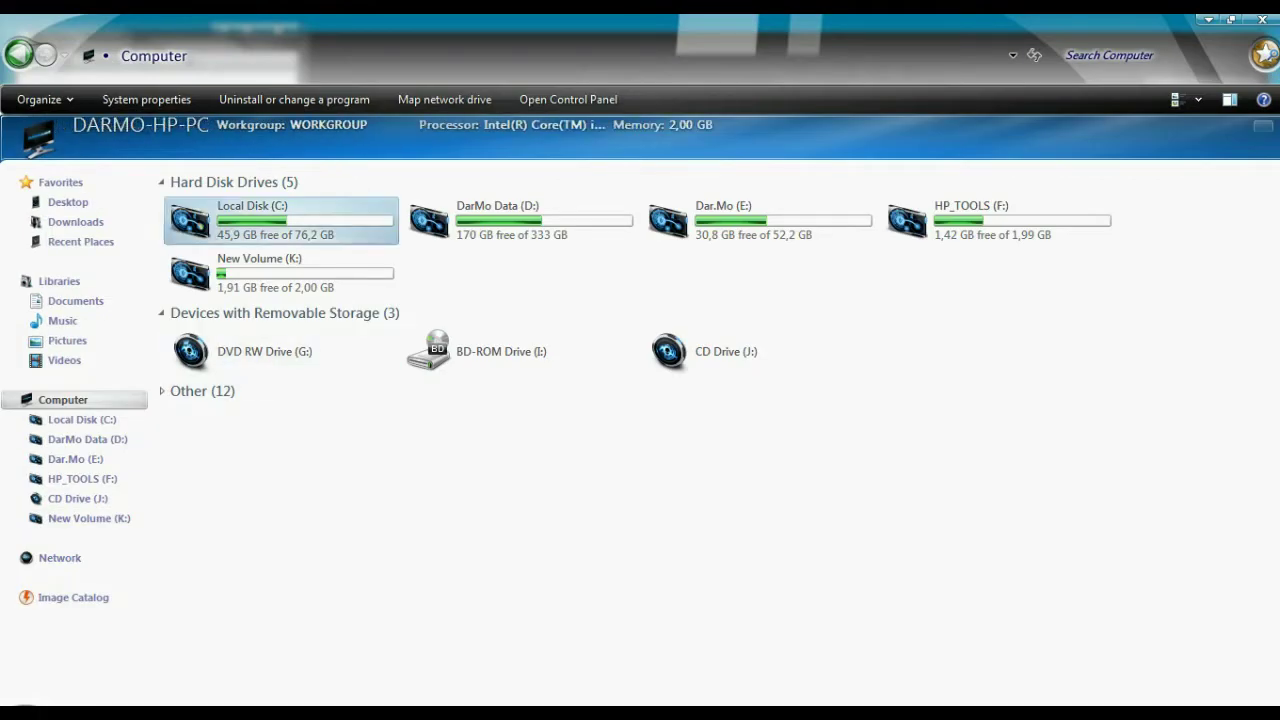
left_click(280, 220)
left_click(161, 313)
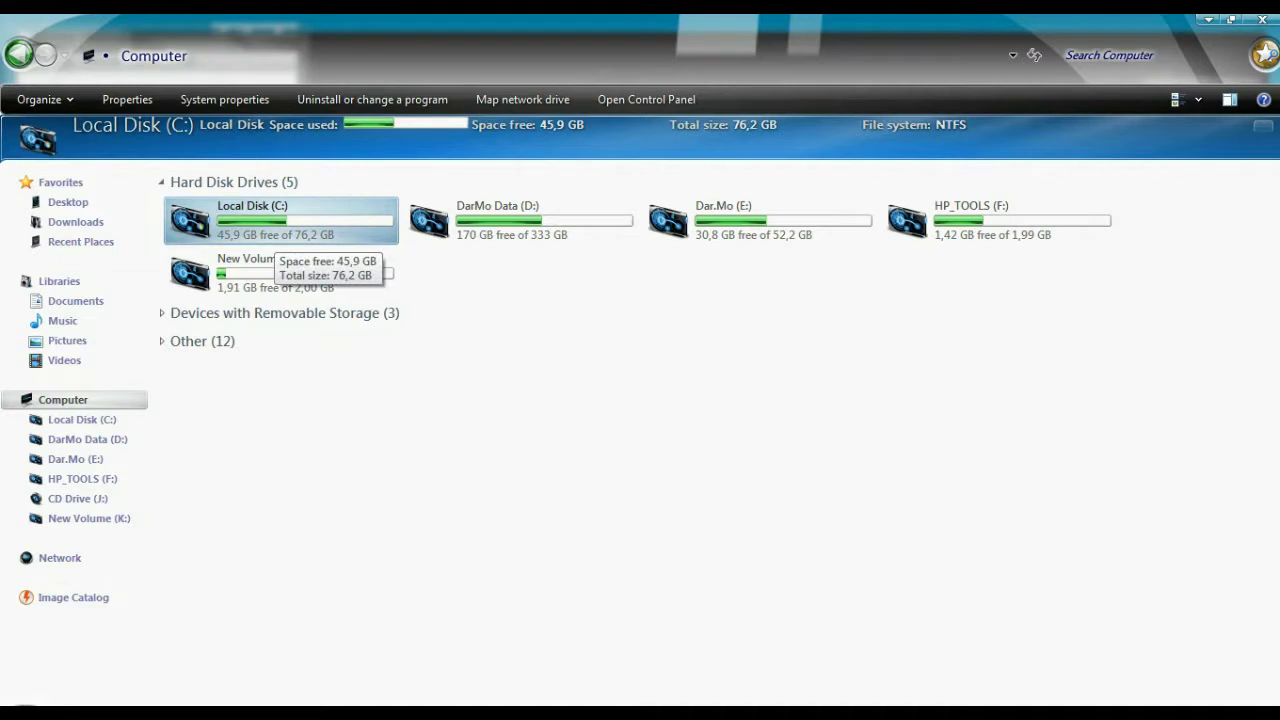
double_click(280, 222)
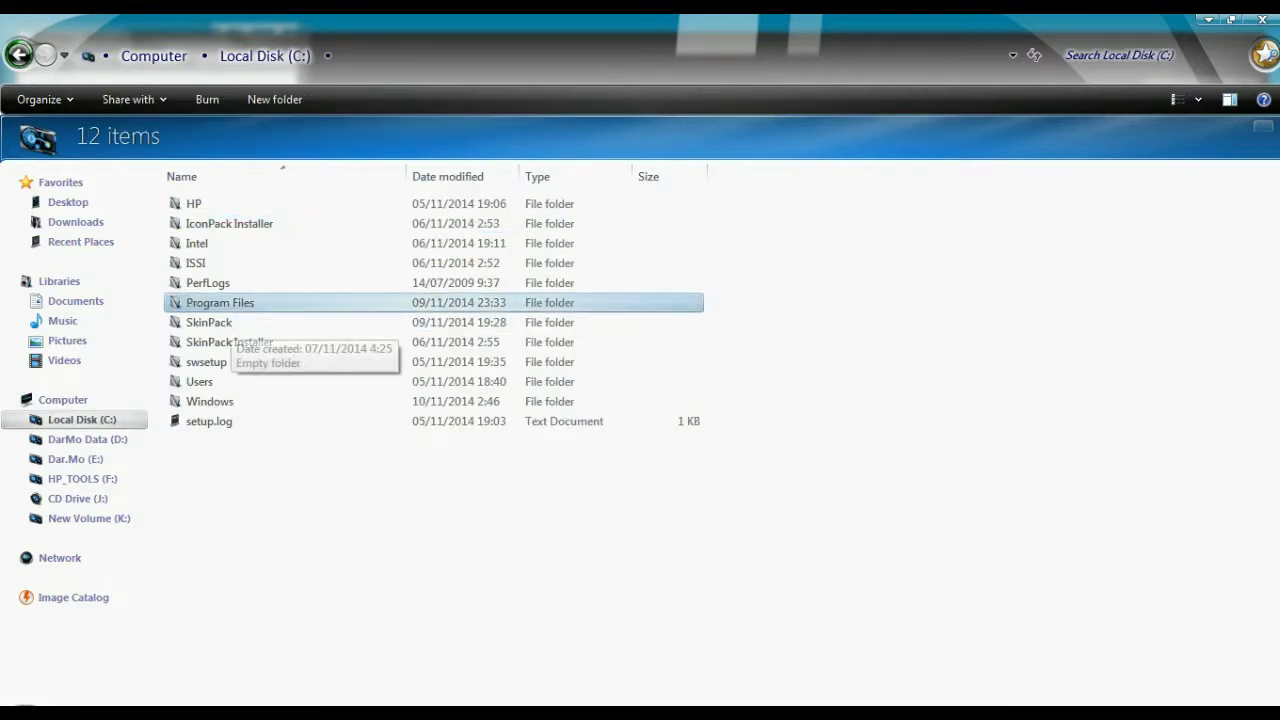
double_click(220, 302)
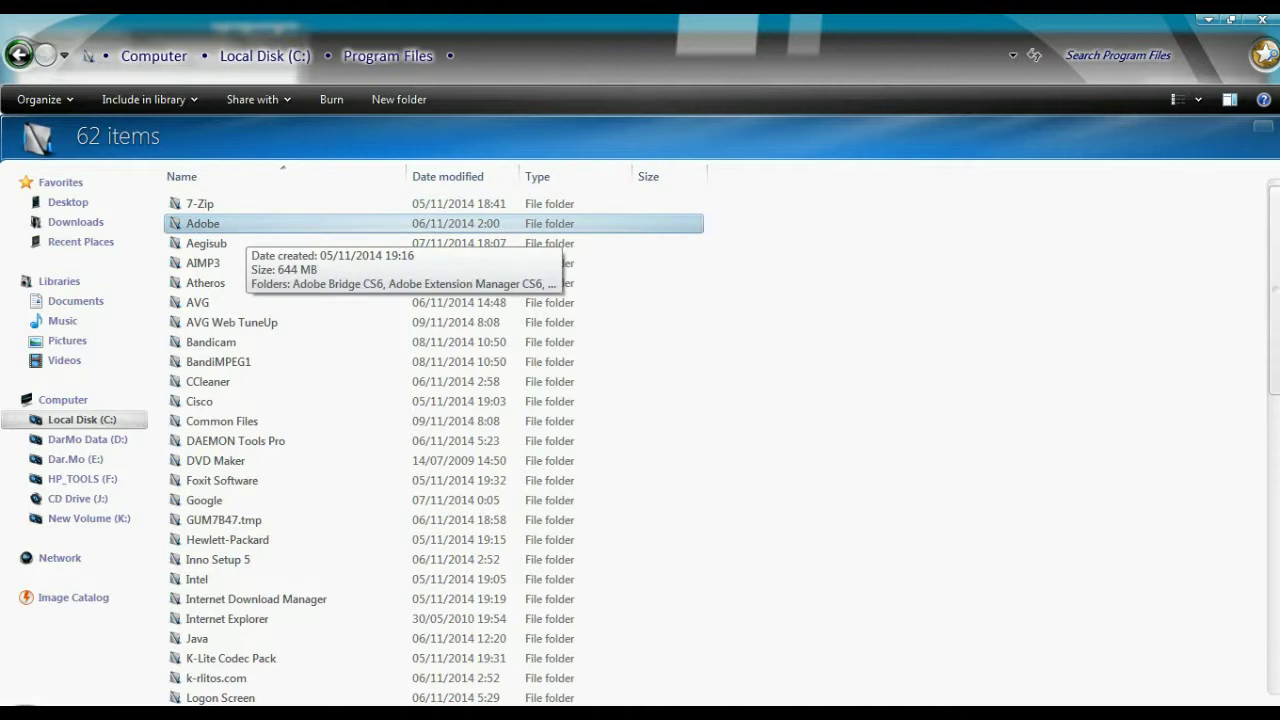
double_click(240, 224)
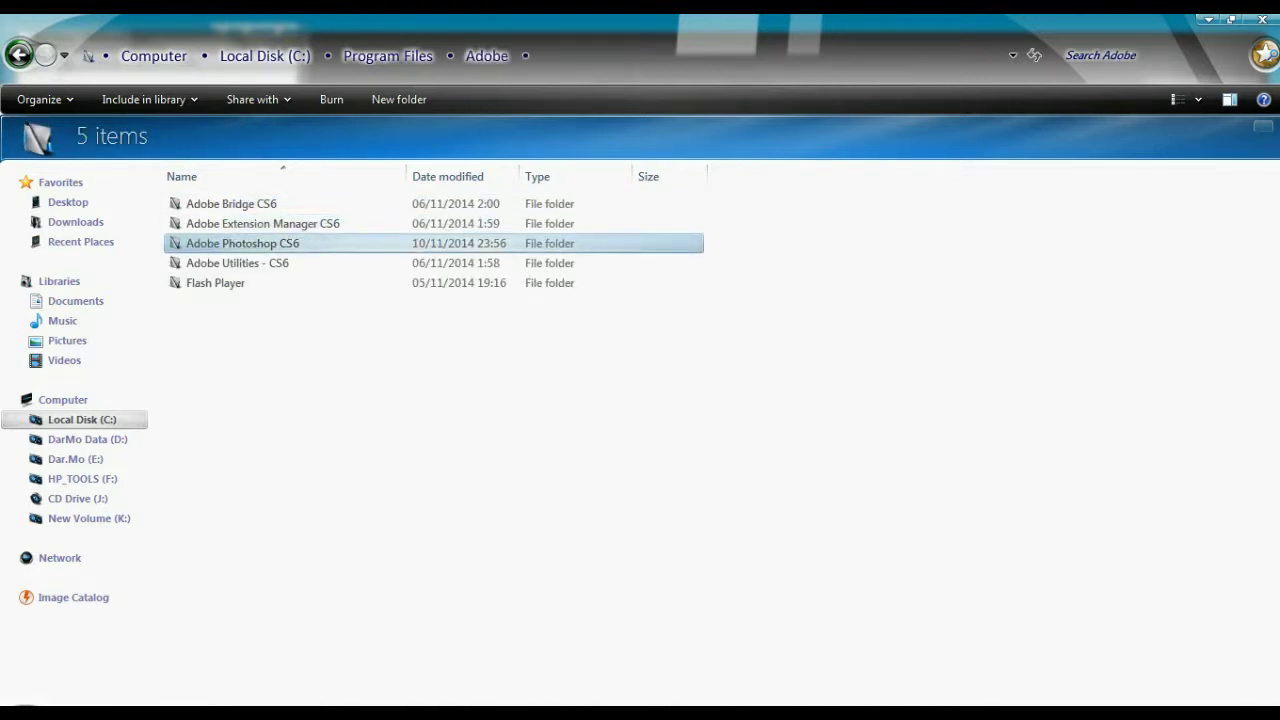
double_click(240, 243)
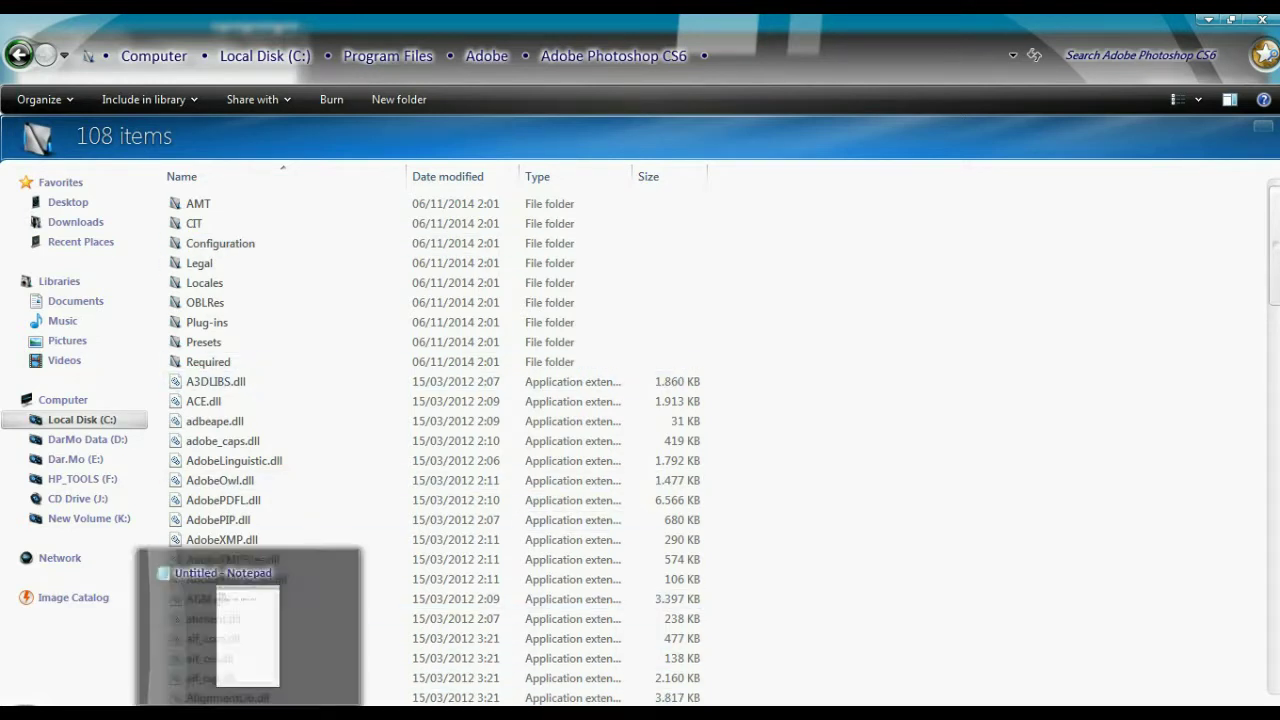
Place the Notepad window over the empty area beside the file list and paste the Photoshop folder's path below "To"
left_click(249, 712)
left_click_drag(150, 14, 1012, 162)
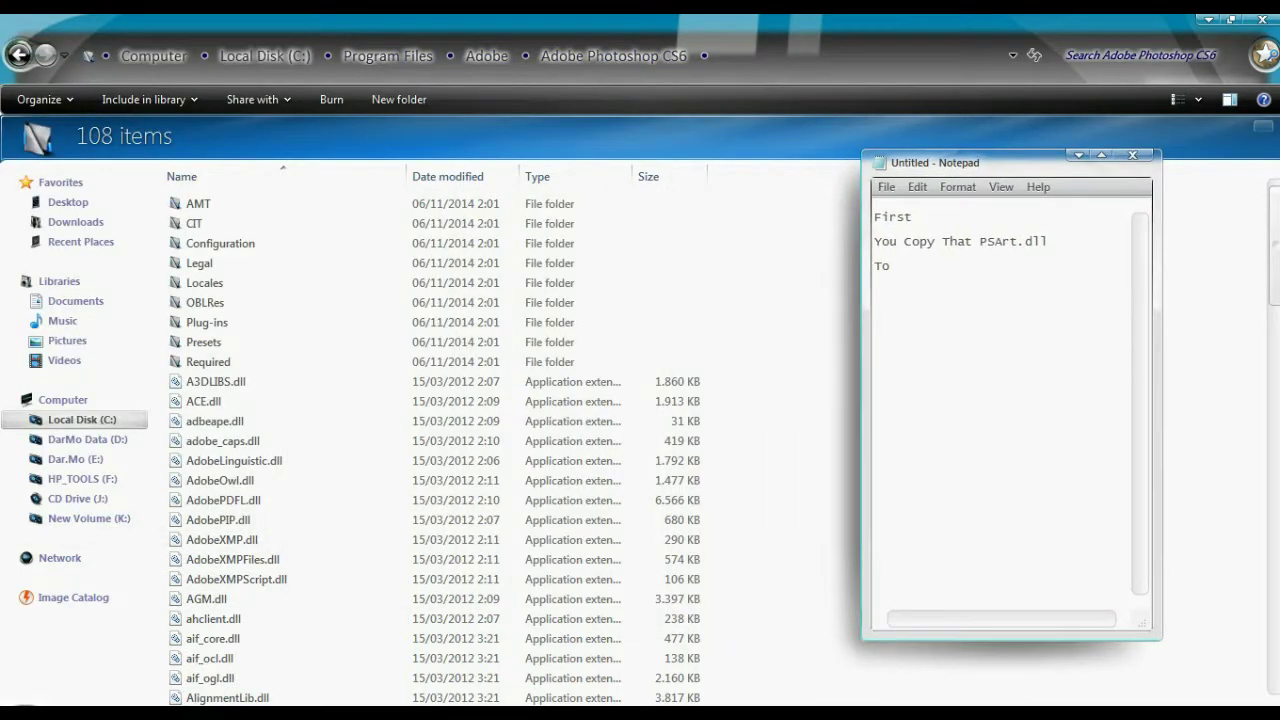
left_click(800, 55)
key("ctrl+c")
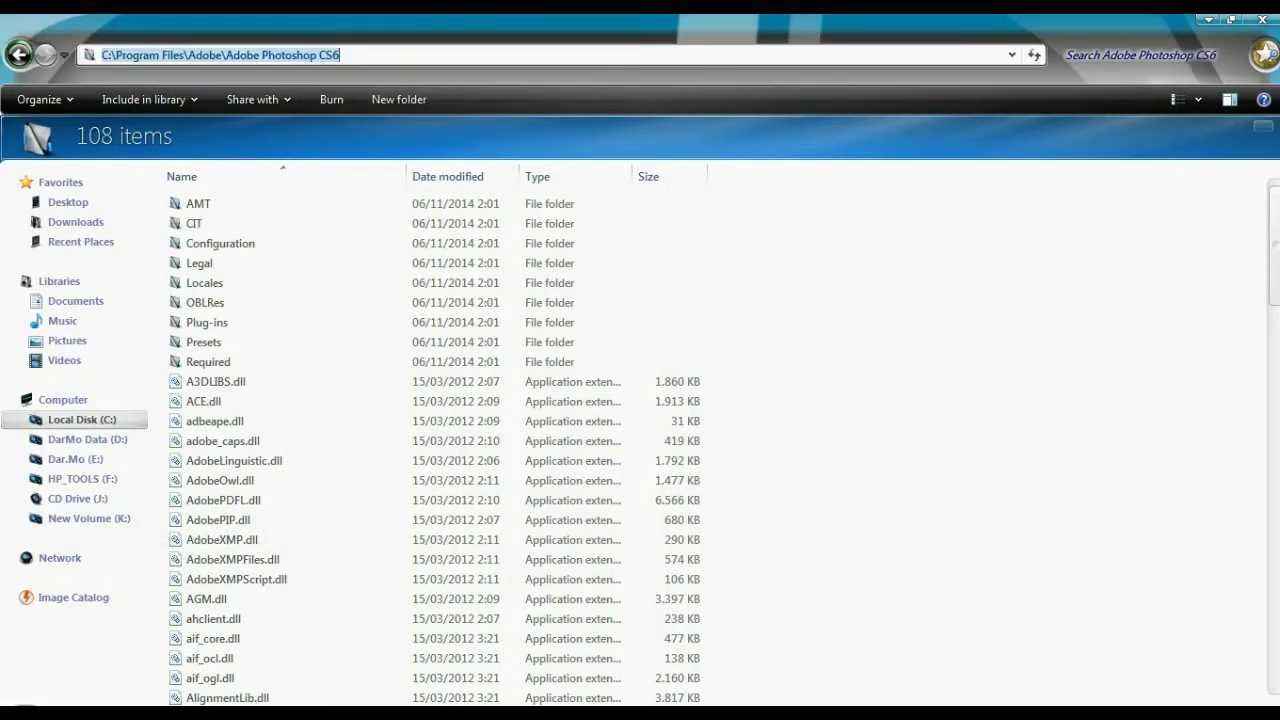
key("alt+Tab")
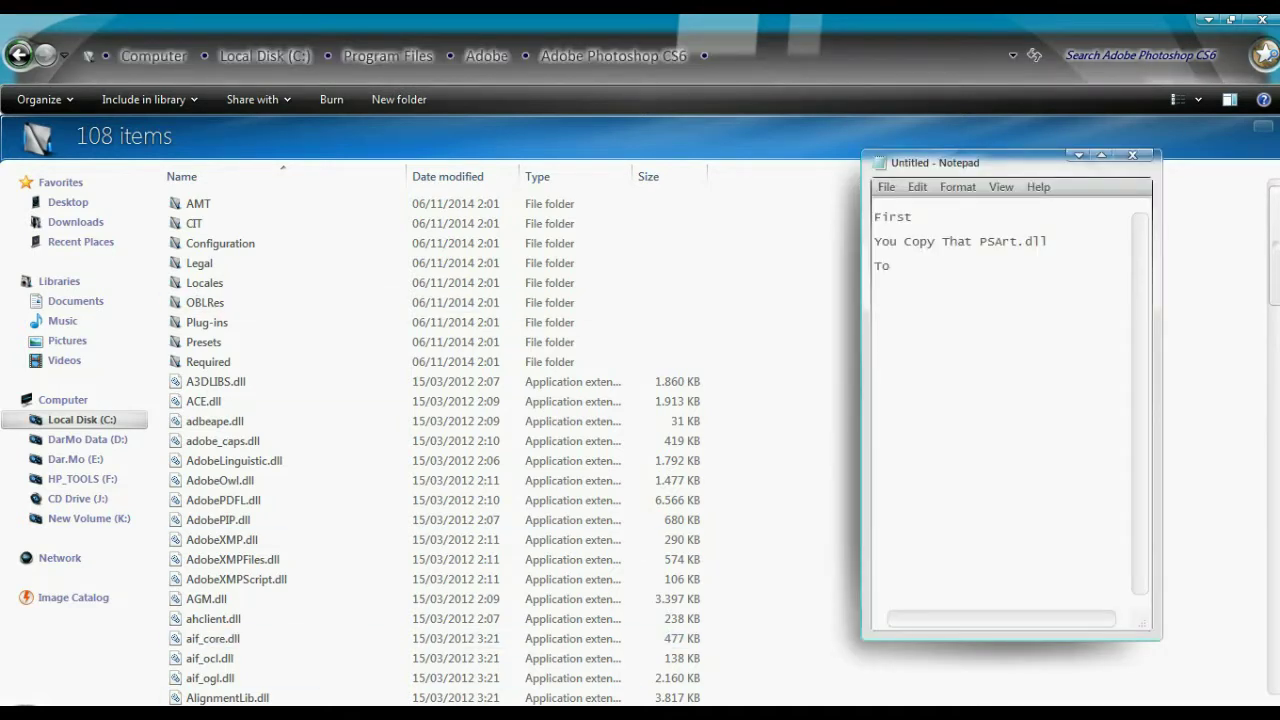
key("Return")
key("ctrl+v")
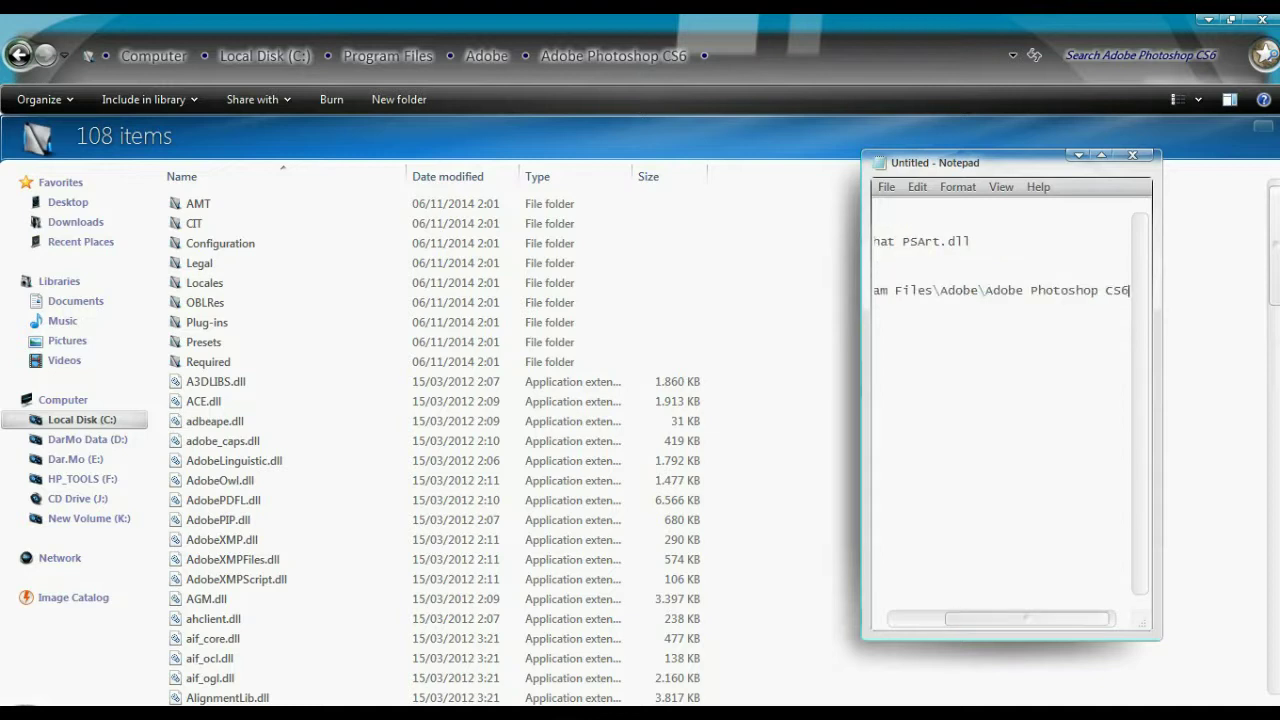
Widen the Notepad window and put the folder path on its own line below the colon
left_click_drag(862, 400, 749, 400)
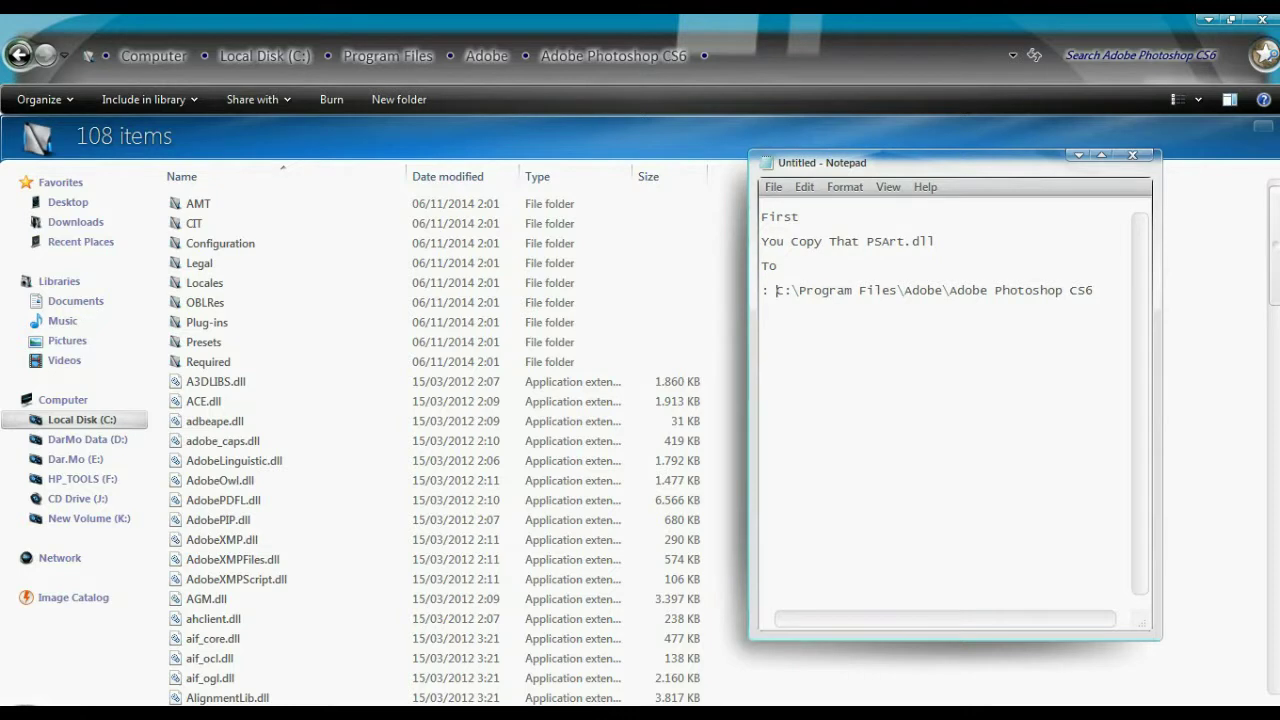
key("Return")
key("Delete")
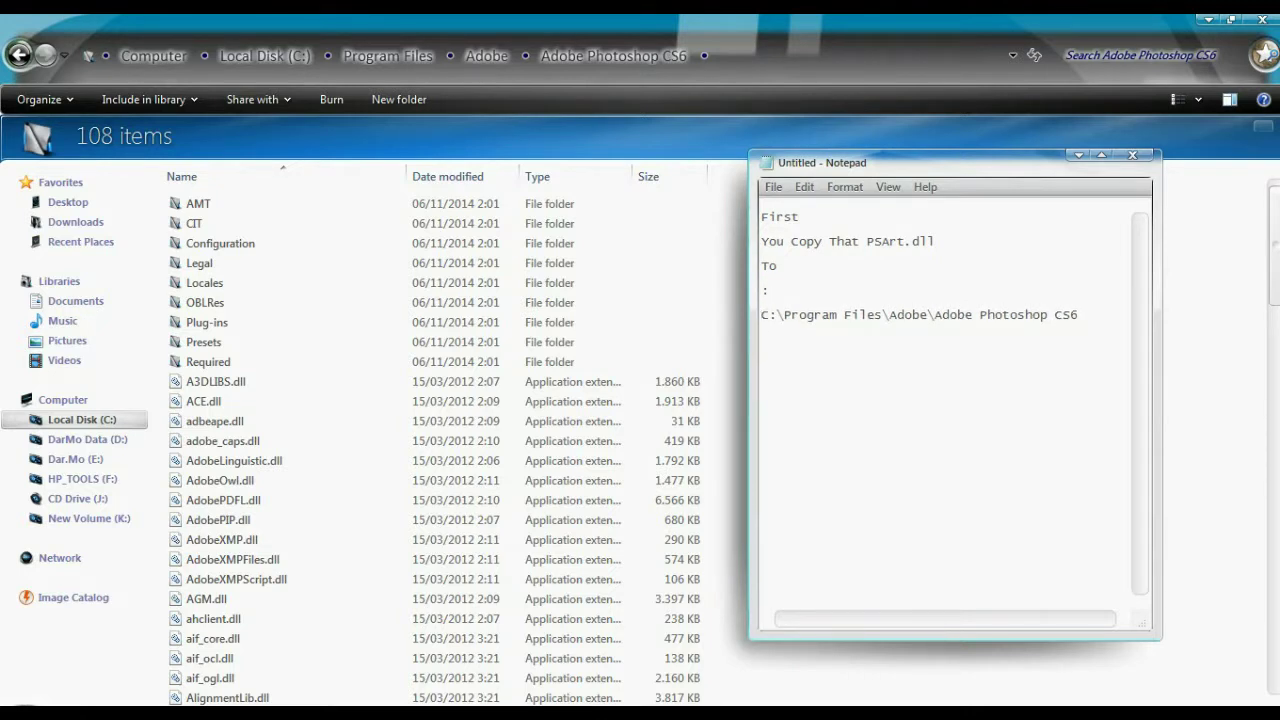
Add the lines "You Find With Type Your Keyboard" and "In Folder Adobe Photoshop CS6" below the path
left_click_drag(762, 315, 1076, 315)
left_click(1062, 315)
key("Return")
type("You Find With Type Your K")
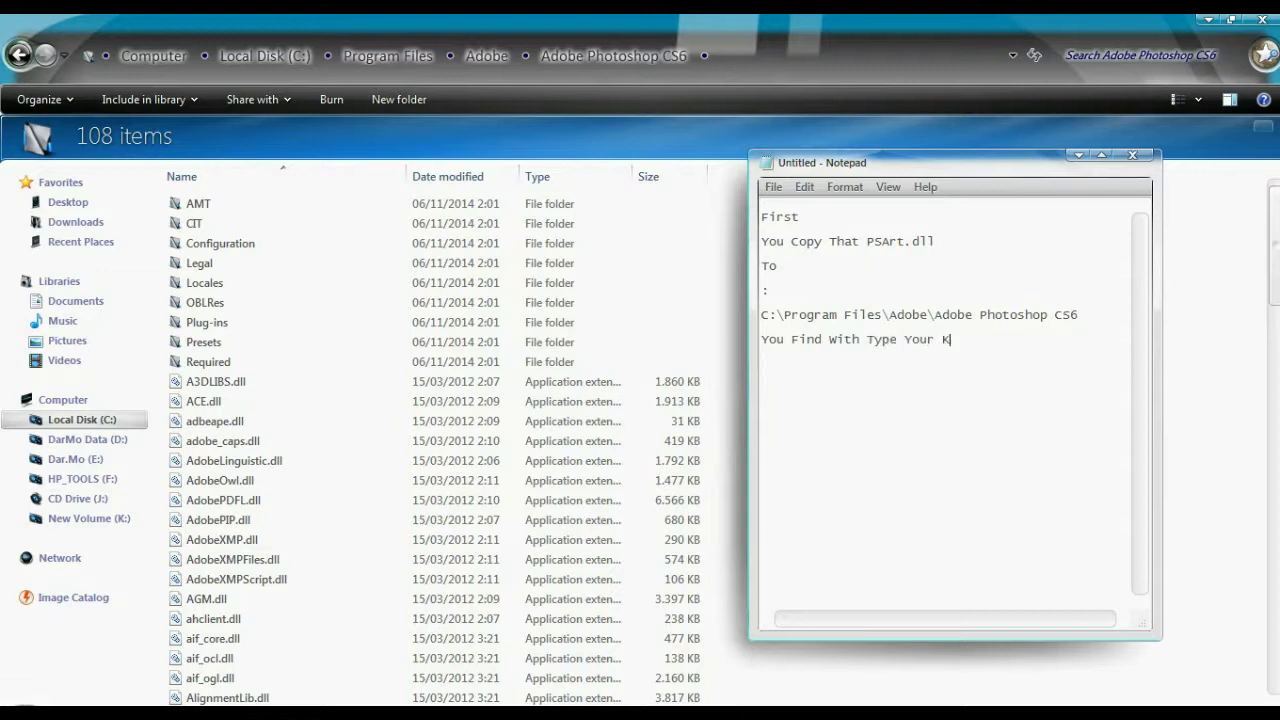
type("eyboard")
key("Return")
type("In Folder Adobe")
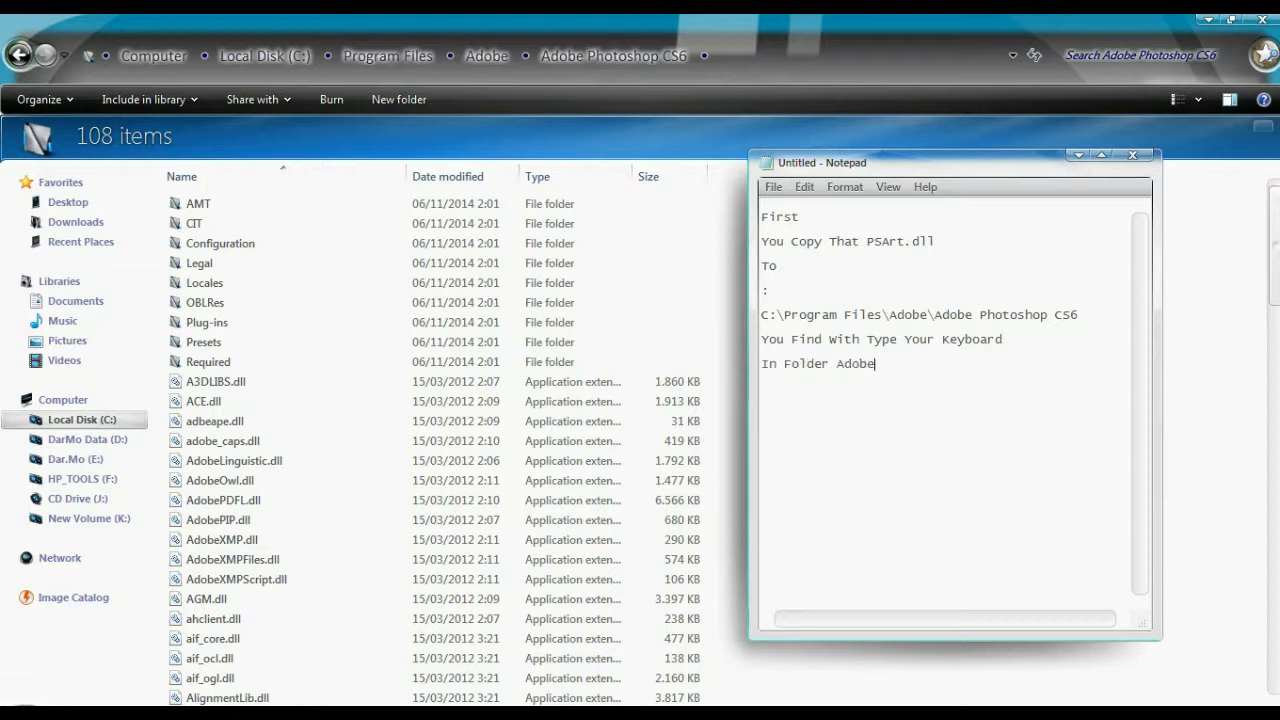
type(" Photoshop CS6")
Add the lines "Type PSA" and "To Step Fast look dll Files." at the end of the note
key("Return")
key("Return")
type("Type ")
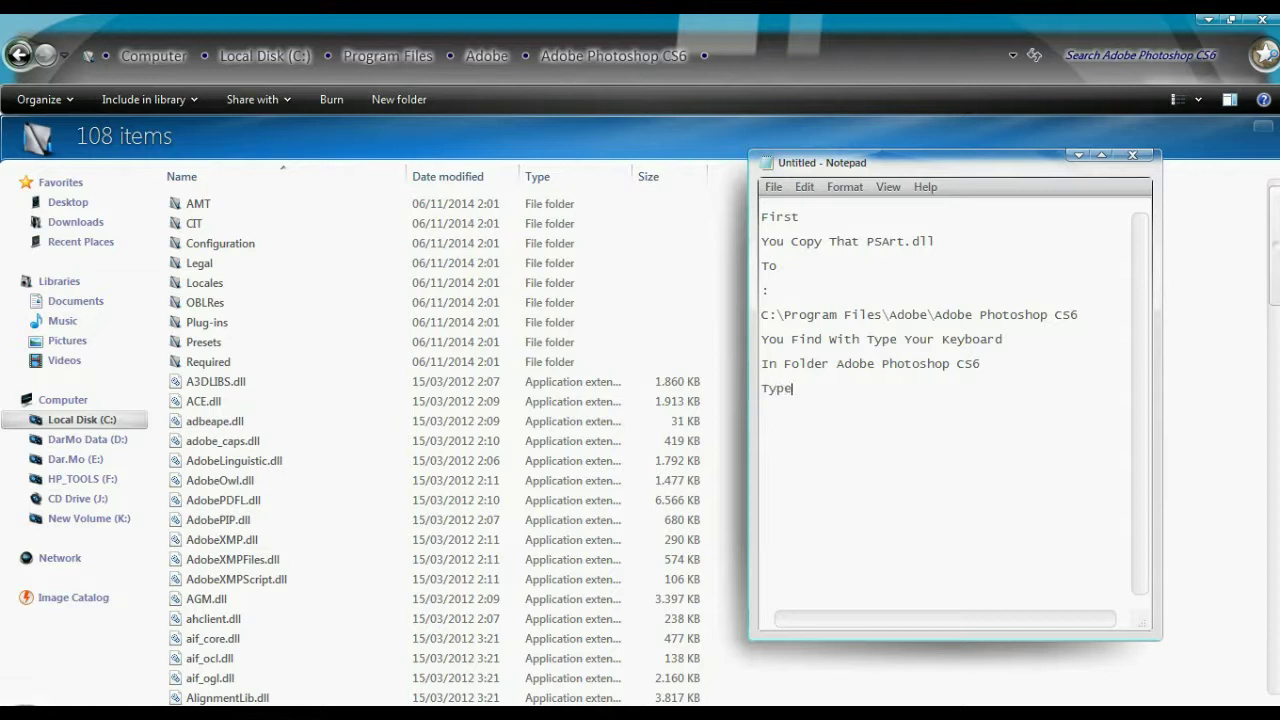
type("PSA")
key("Return")
key("Return")
type("To Step Fast look ")
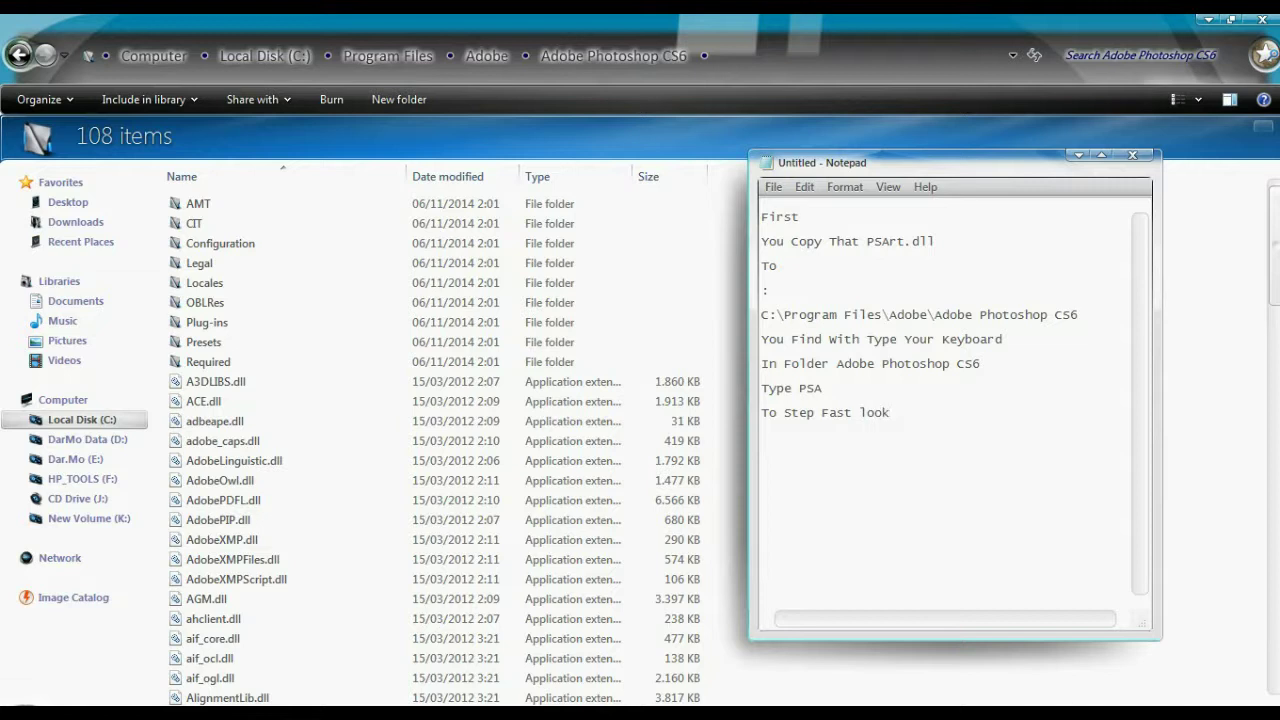
type("dll Files.")
Replace the whole note with the lines "look at this" and "for example"
key("ctrl+a")
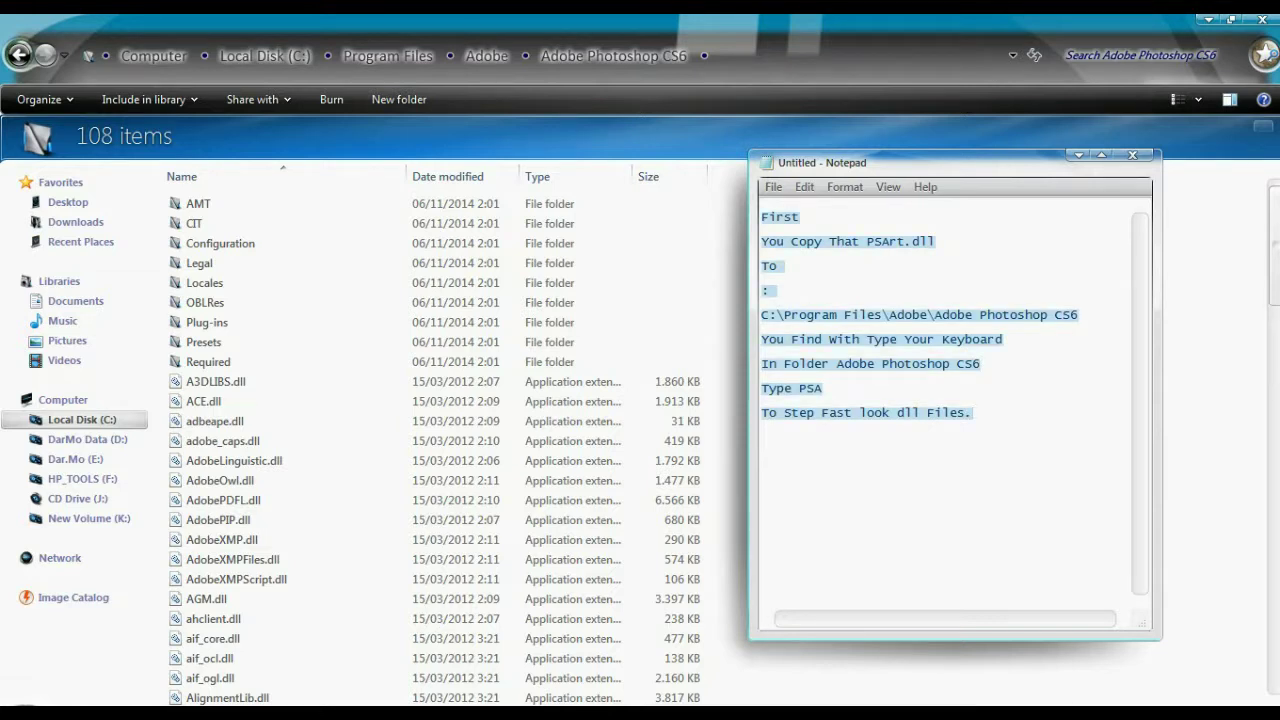
key("BackSpace")
type("look at this")
key("Return")
key("Return")
type("for exa")
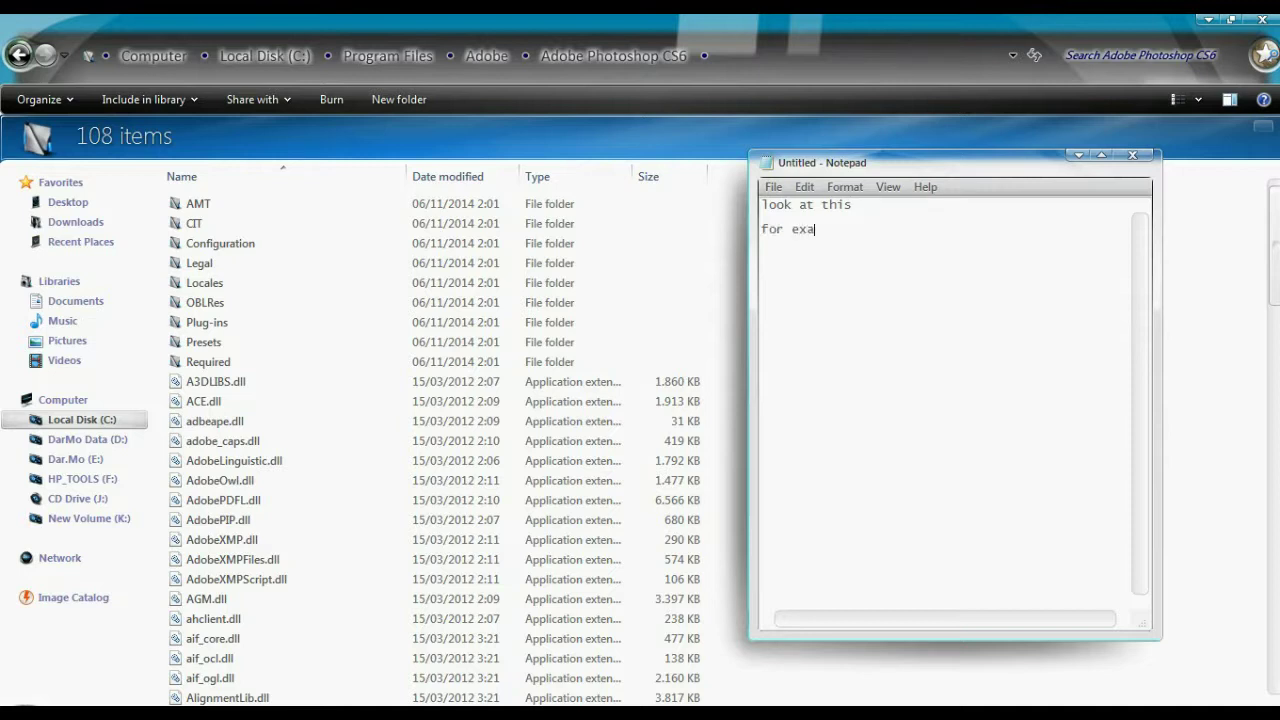
type("mple")
Clear the note's text and close Notepad
key("ctrl+a")
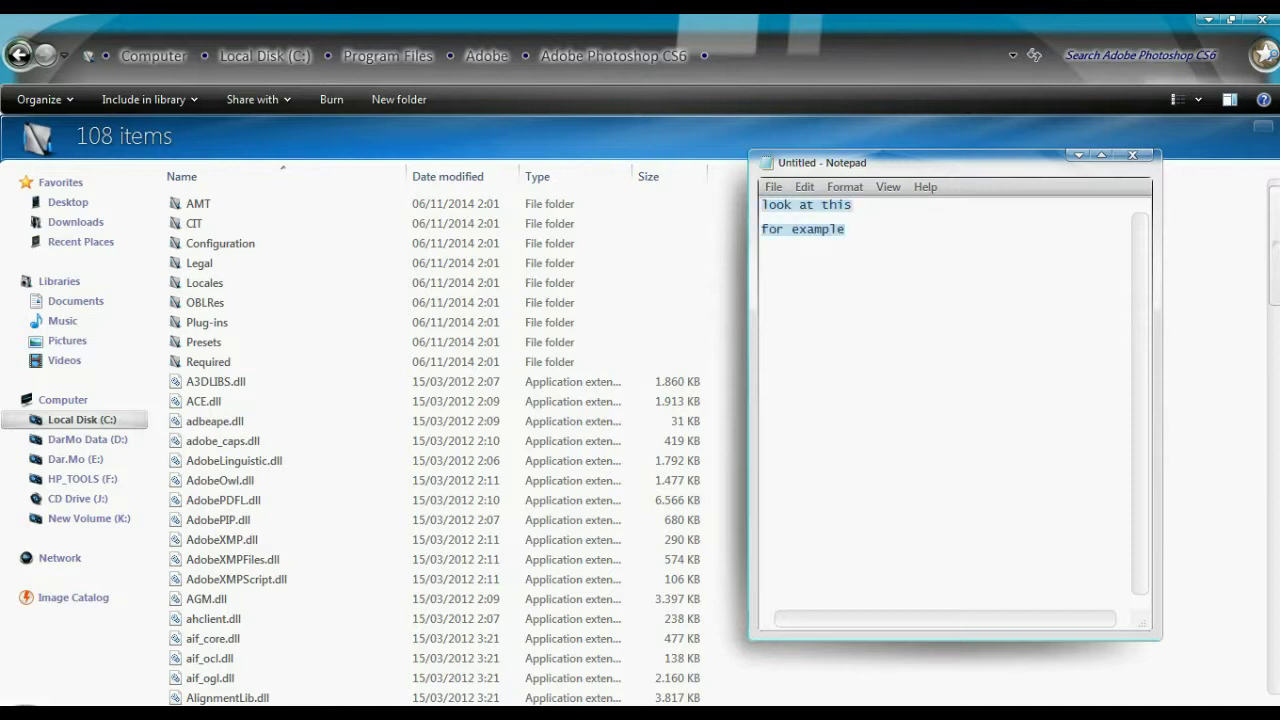
key("BackSpace")
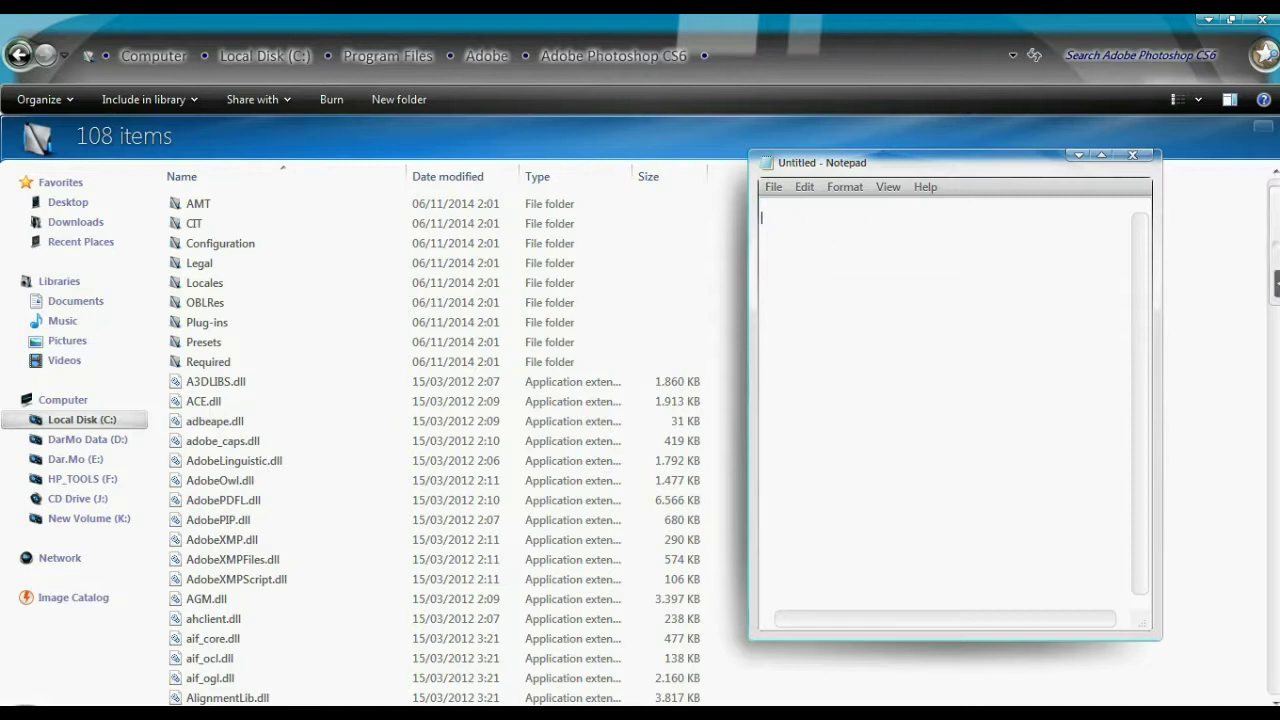
key("alt+F4")
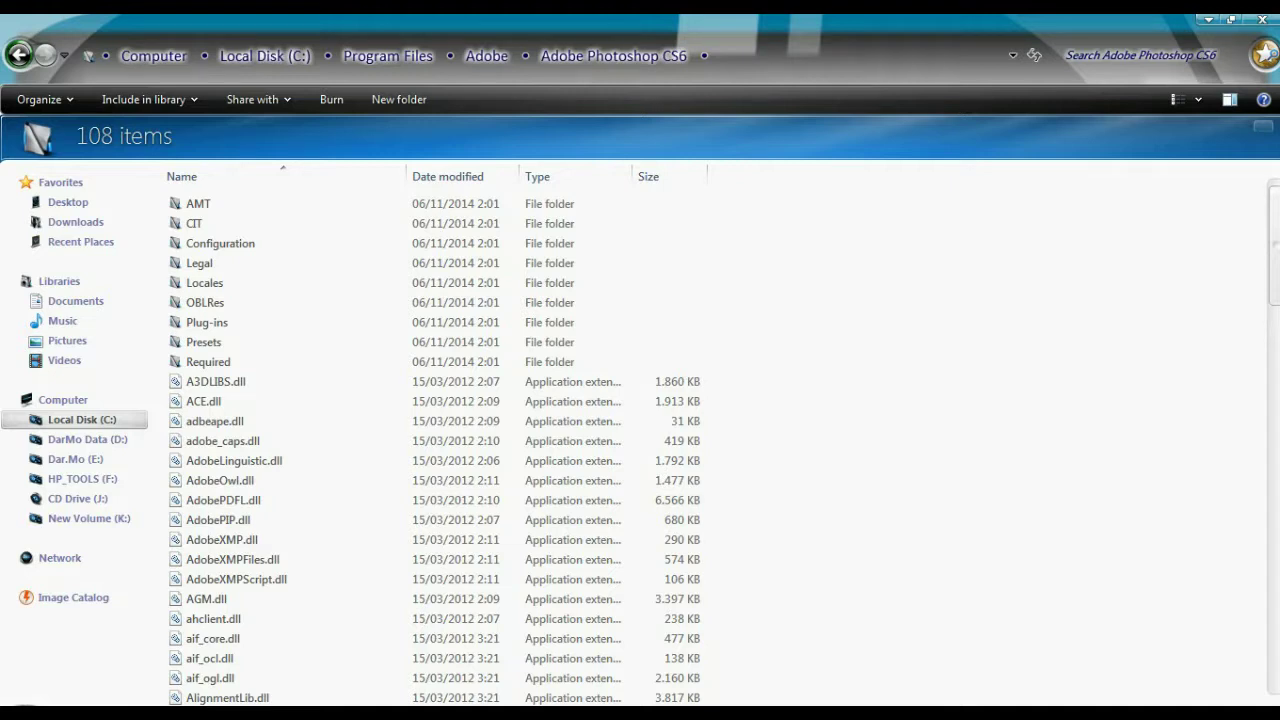
Locate PSArt.dll in the Photoshop CS6 folder and check its file name and the PSArt_Original.dll backup
type("ps")
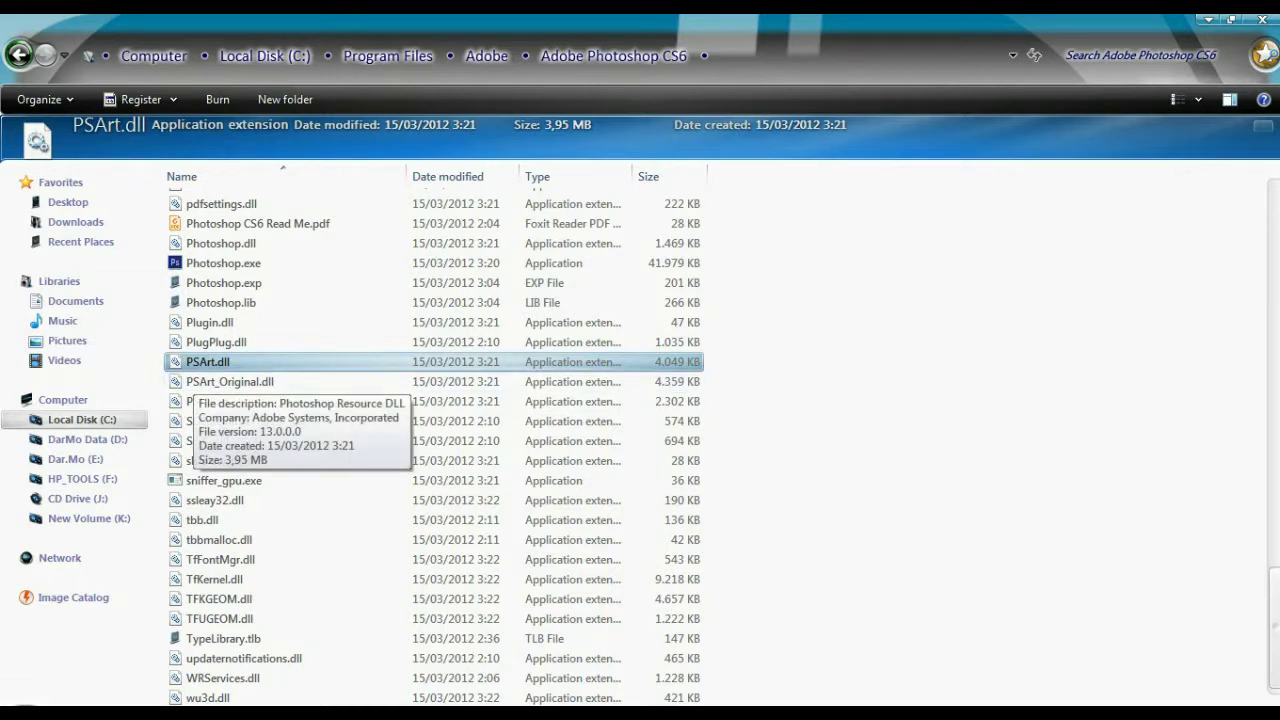
key("F2")
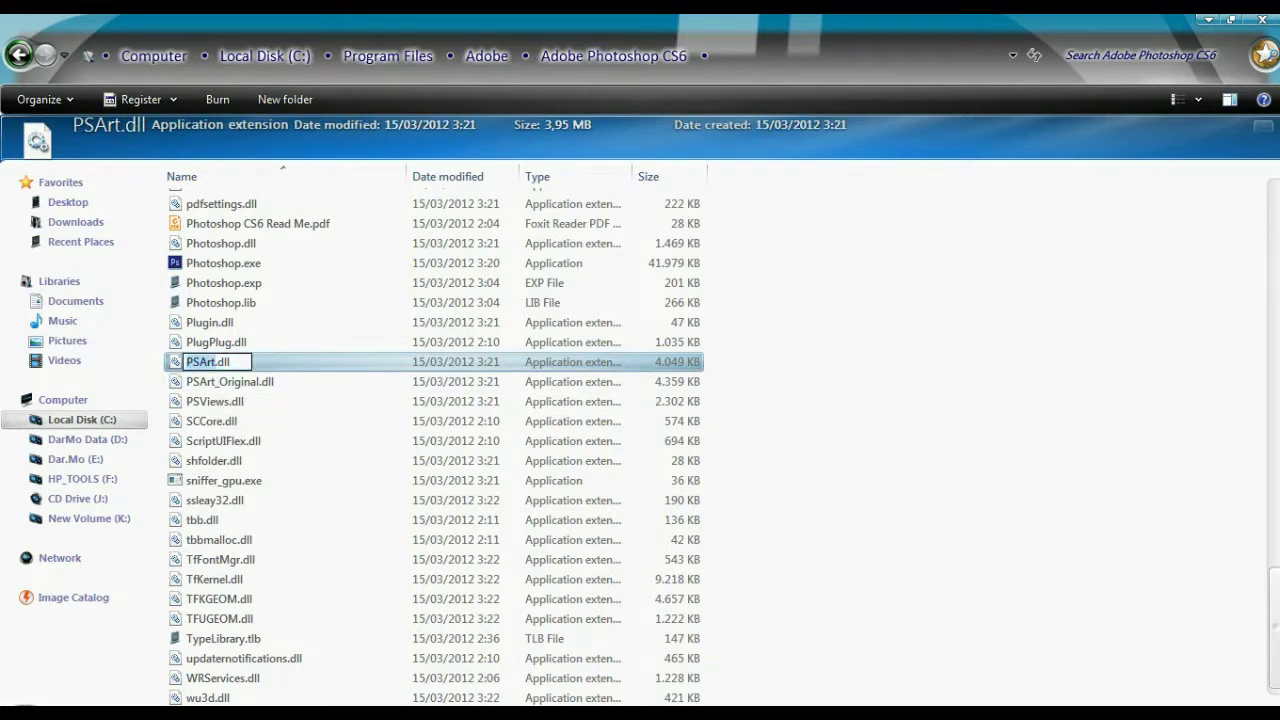
key("End")
key("Return")
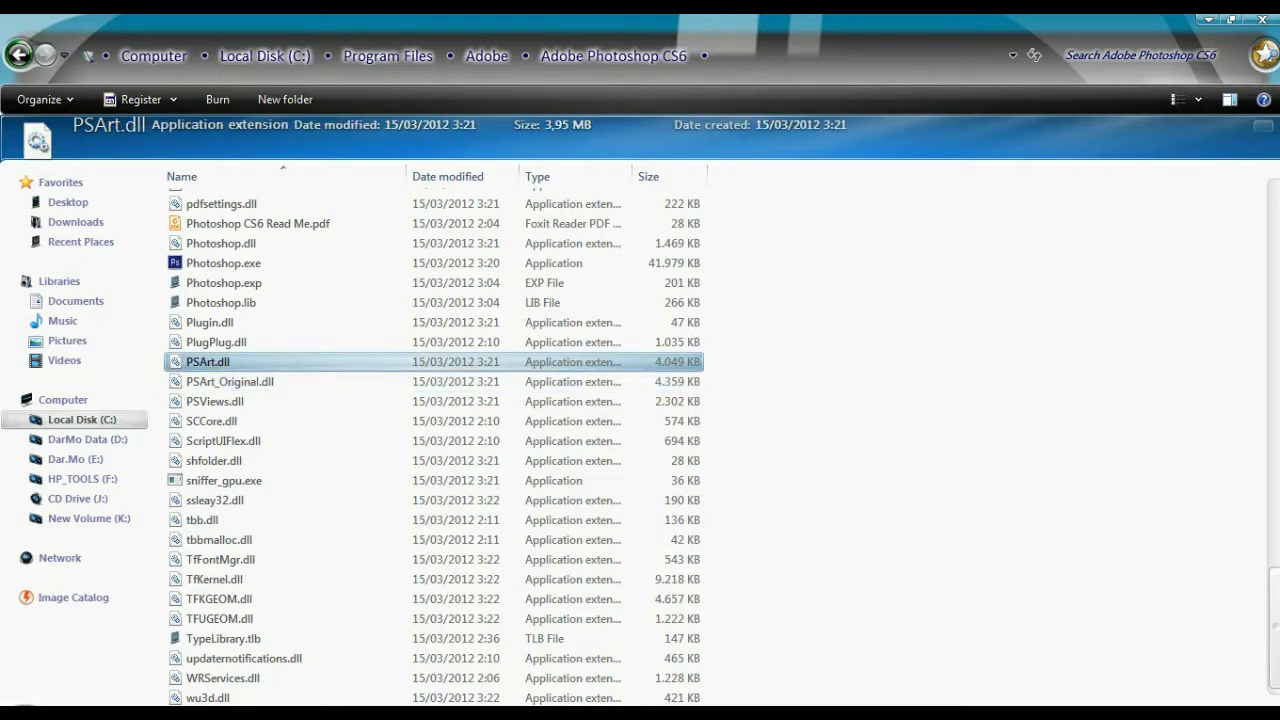
left_click(230, 381)
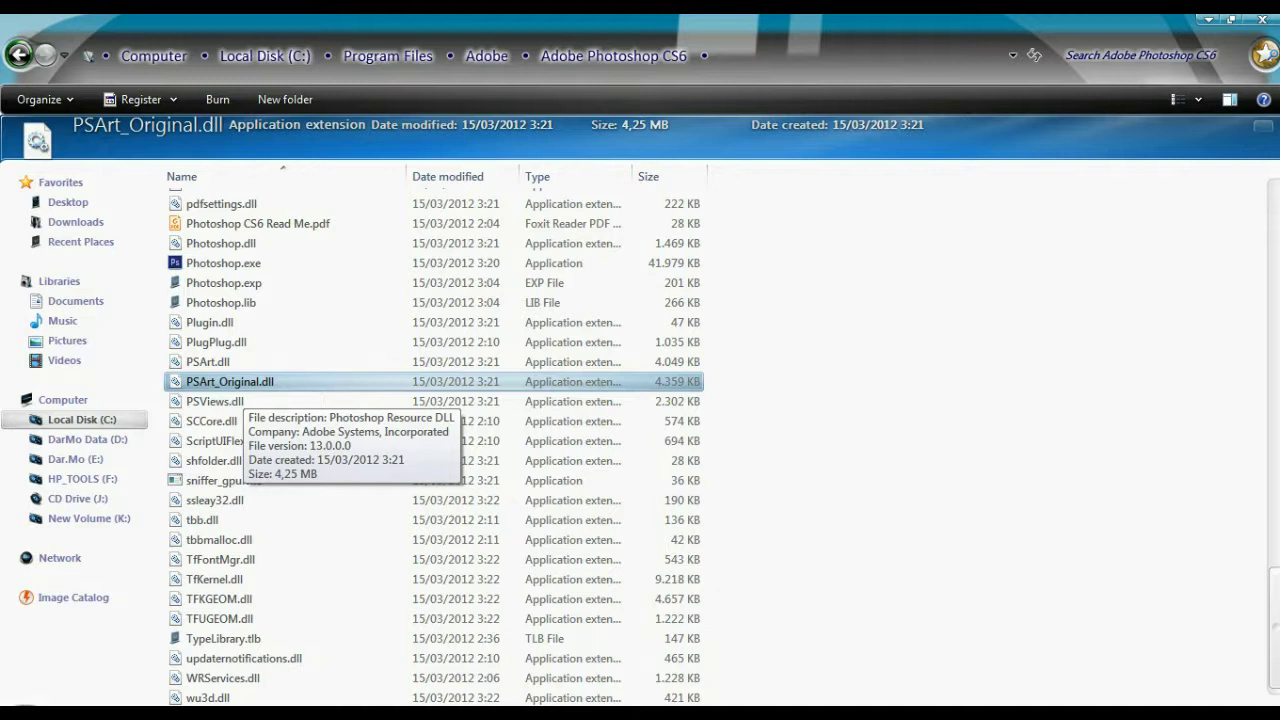
Delete PSArt.dll from the Adobe Photoshop CS6 folder
left_click(208, 361)
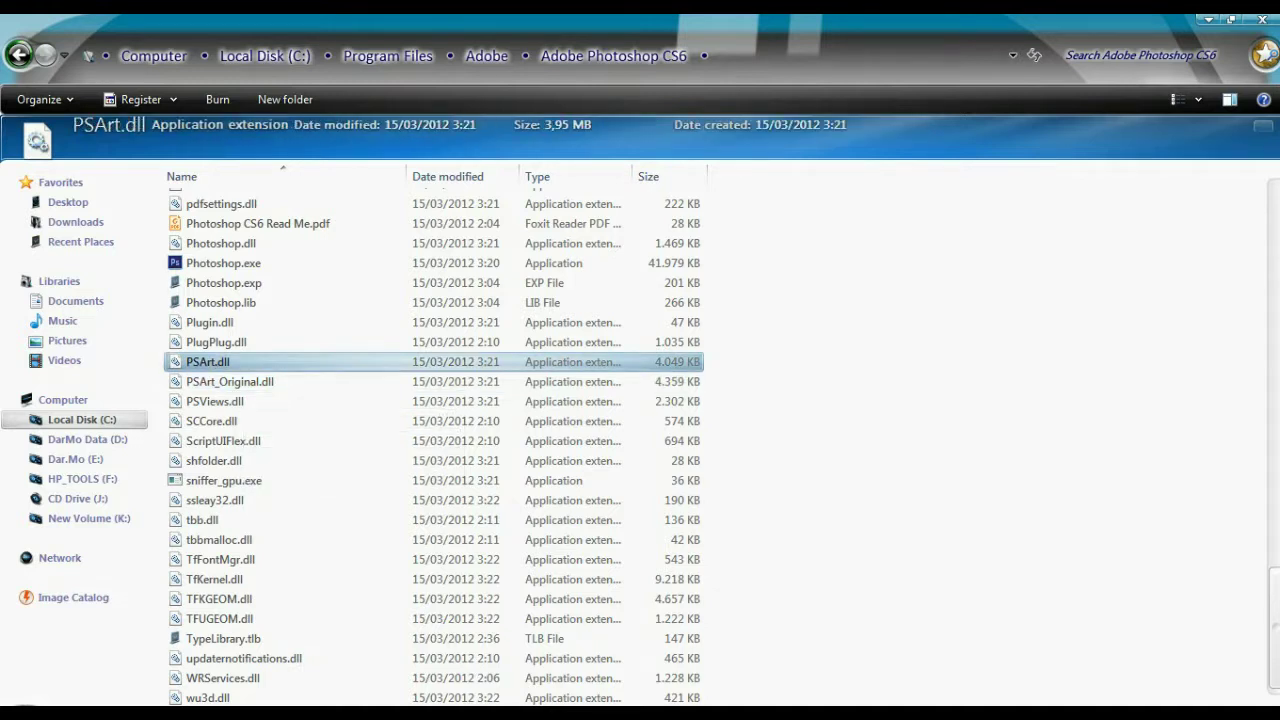
key("Delete")
key("Escape")
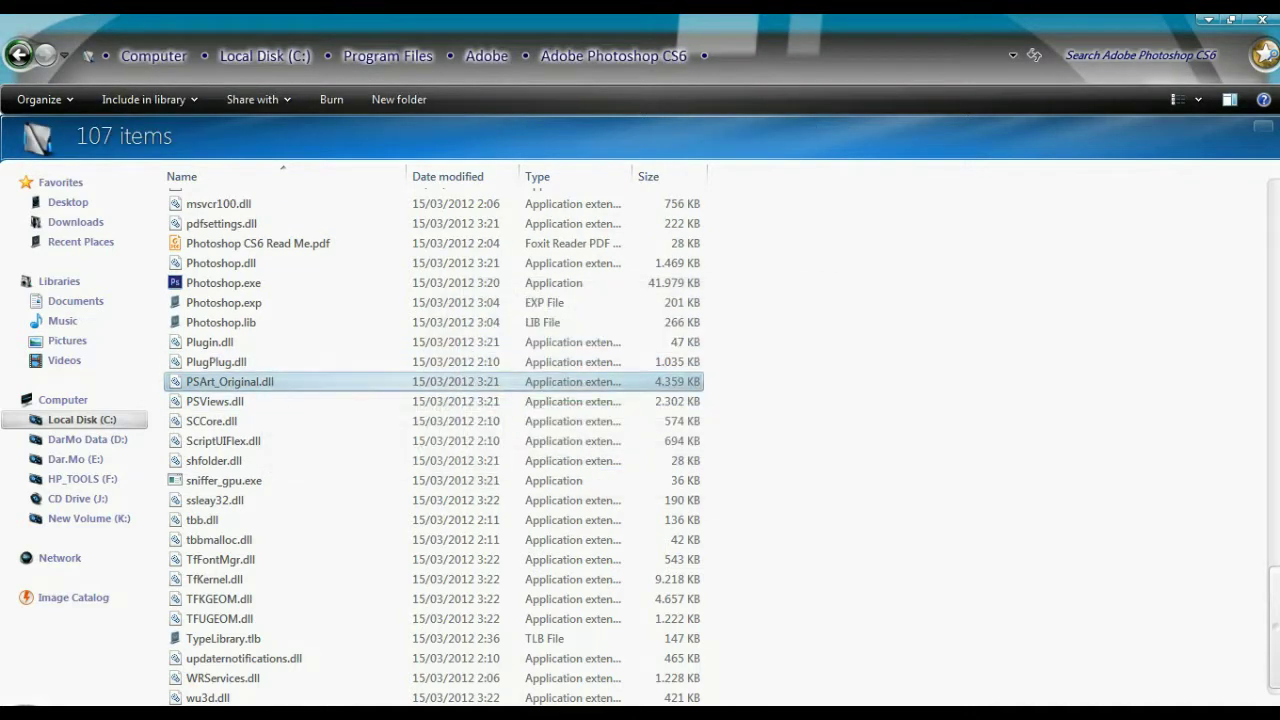
Rename PSArt_Original.dll in the Adobe Photoshop CS6 folder to PSArt.dll and refresh the folder
key("F2")
key("Left")
key("Right")
key("Right")
key("Right")
key("Right")
key("Right")
key("Right")
key("Right")
key("Right")
key("Right")
key("Right")
key("Right")
key("Right")
key("Right")
key("Right")
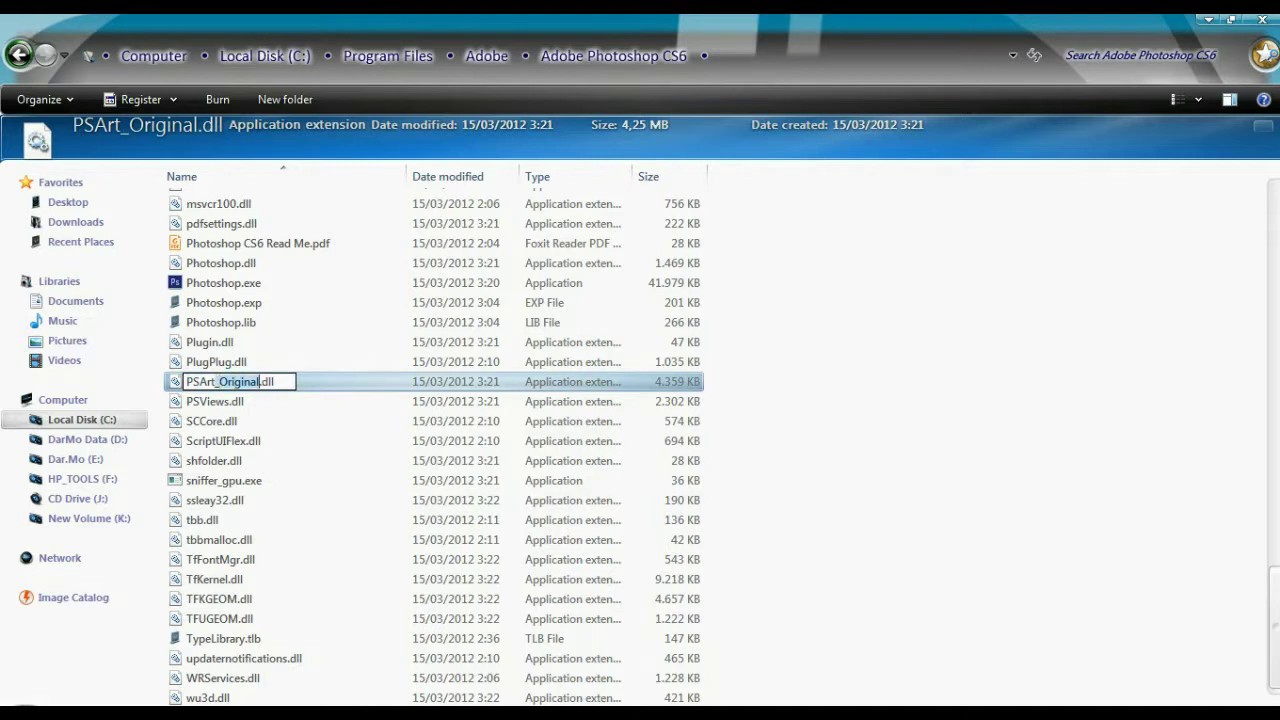
key("BackSpace")
key("BackSpace")
key("BackSpace")
key("BackSpace")
key("BackSpace")
key("BackSpace")
key("BackSpace")
key("BackSpace")
key("BackSpace")
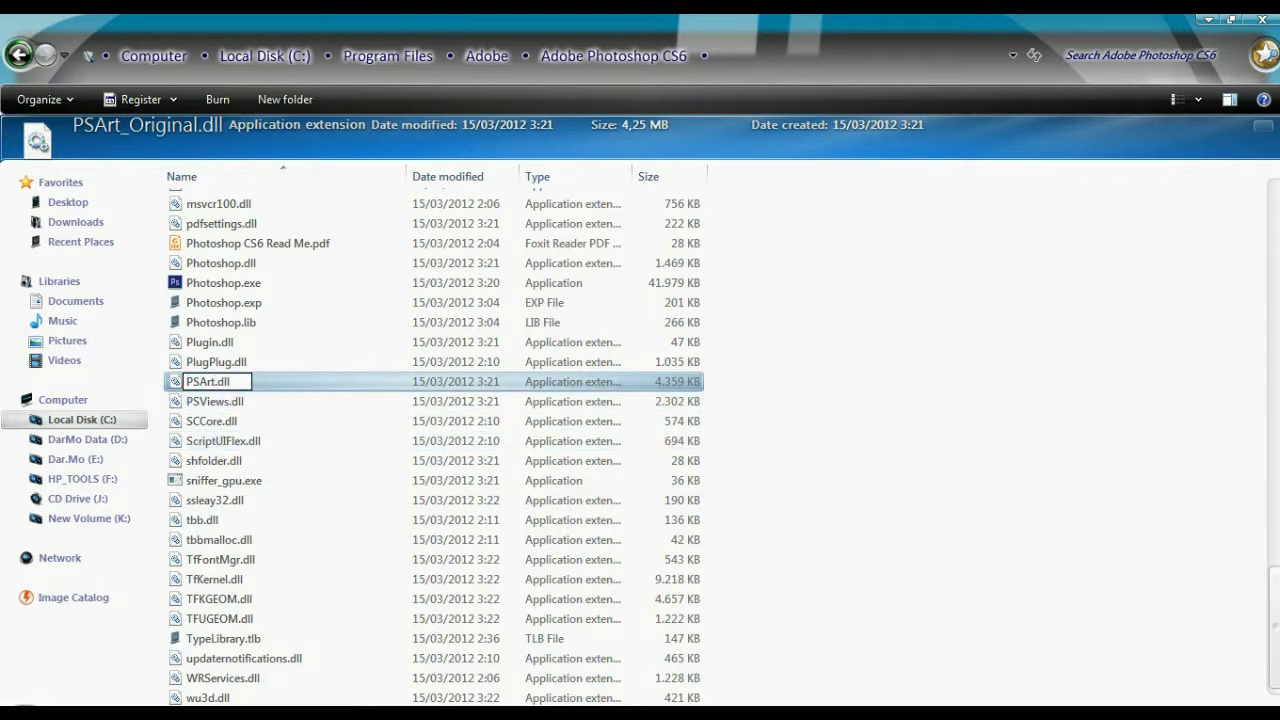
key("Return")
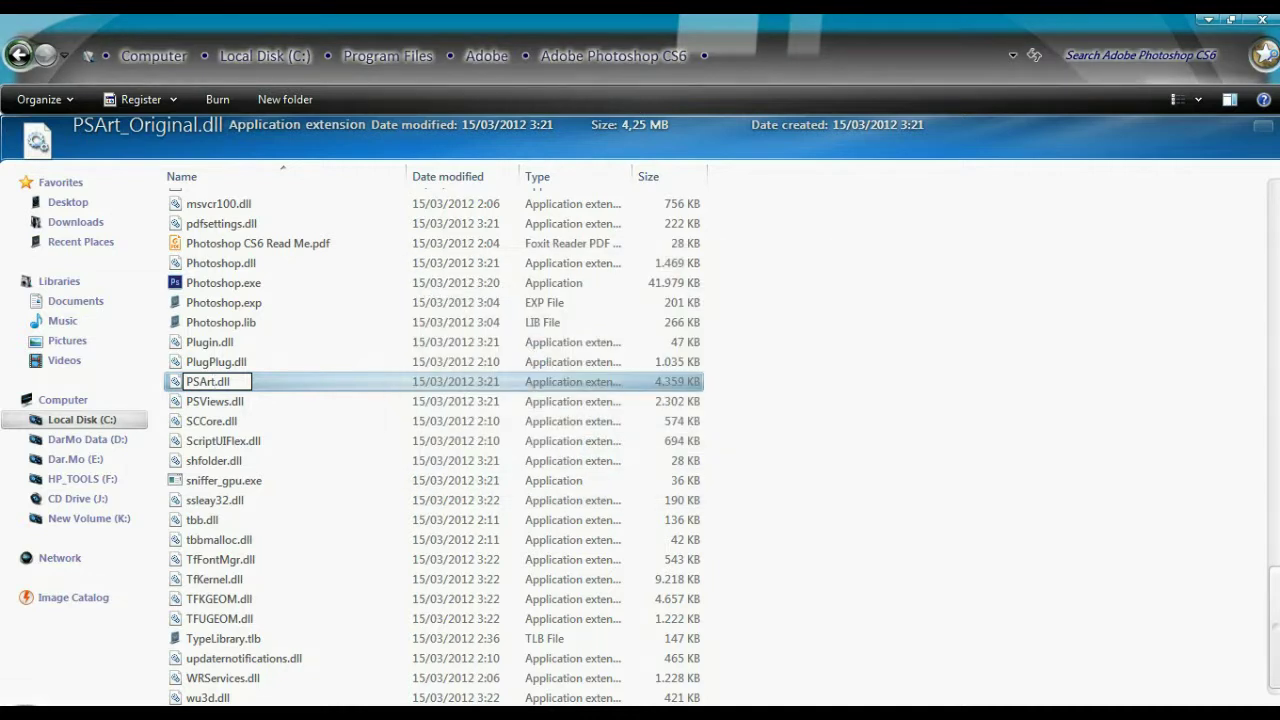
key("Return")
right_click(879, 275)
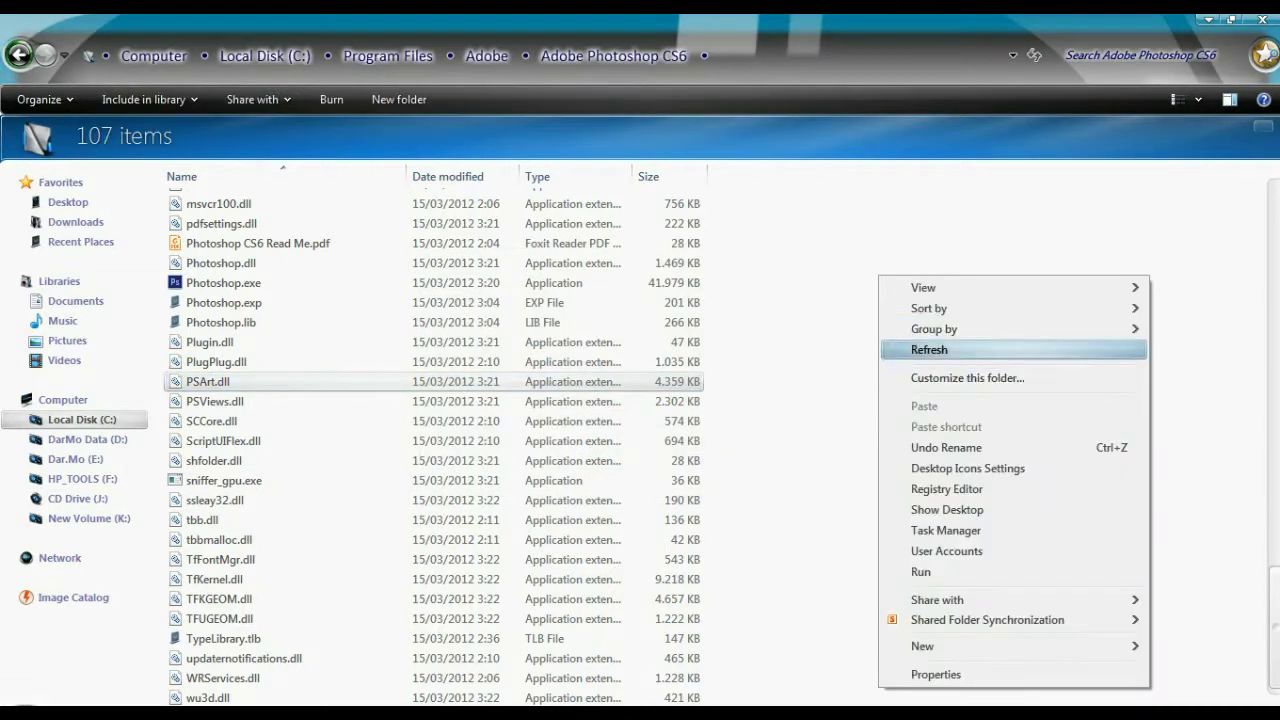
left_click(929, 349)
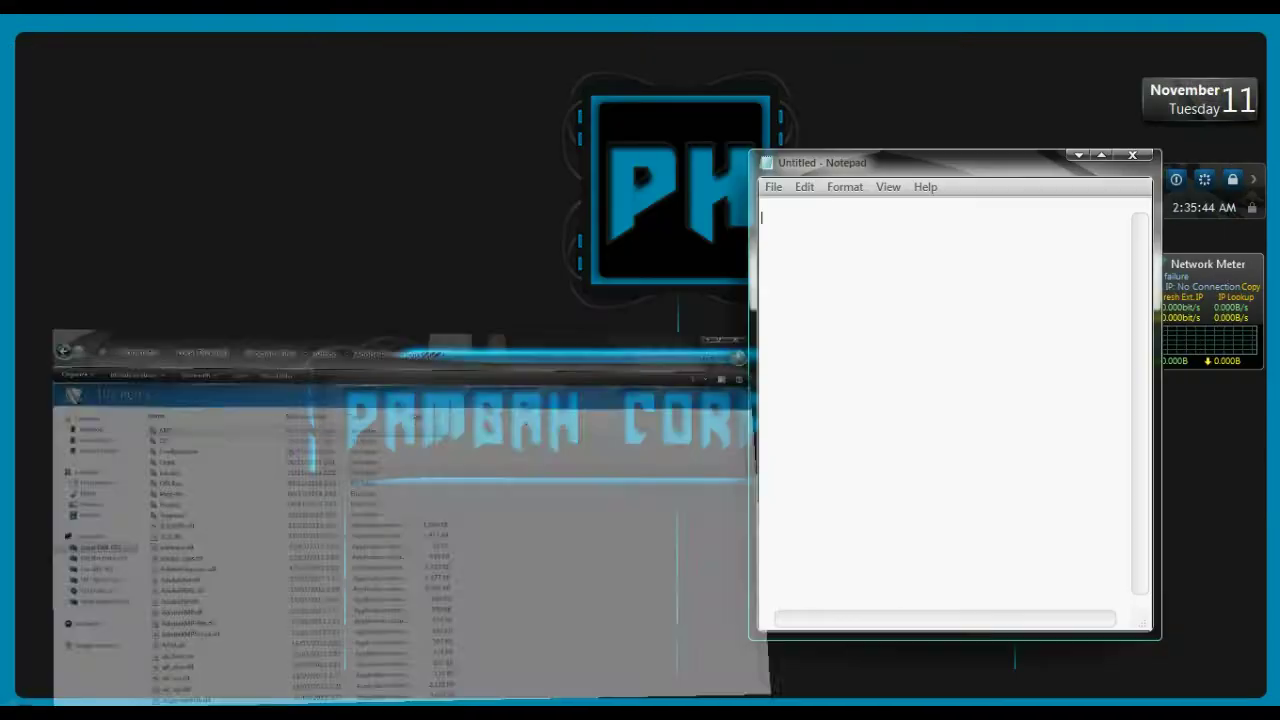
Close the folder window and write "This is Default SLASH Background In Photoshop...." in the Notepad note
key("alt+F4")
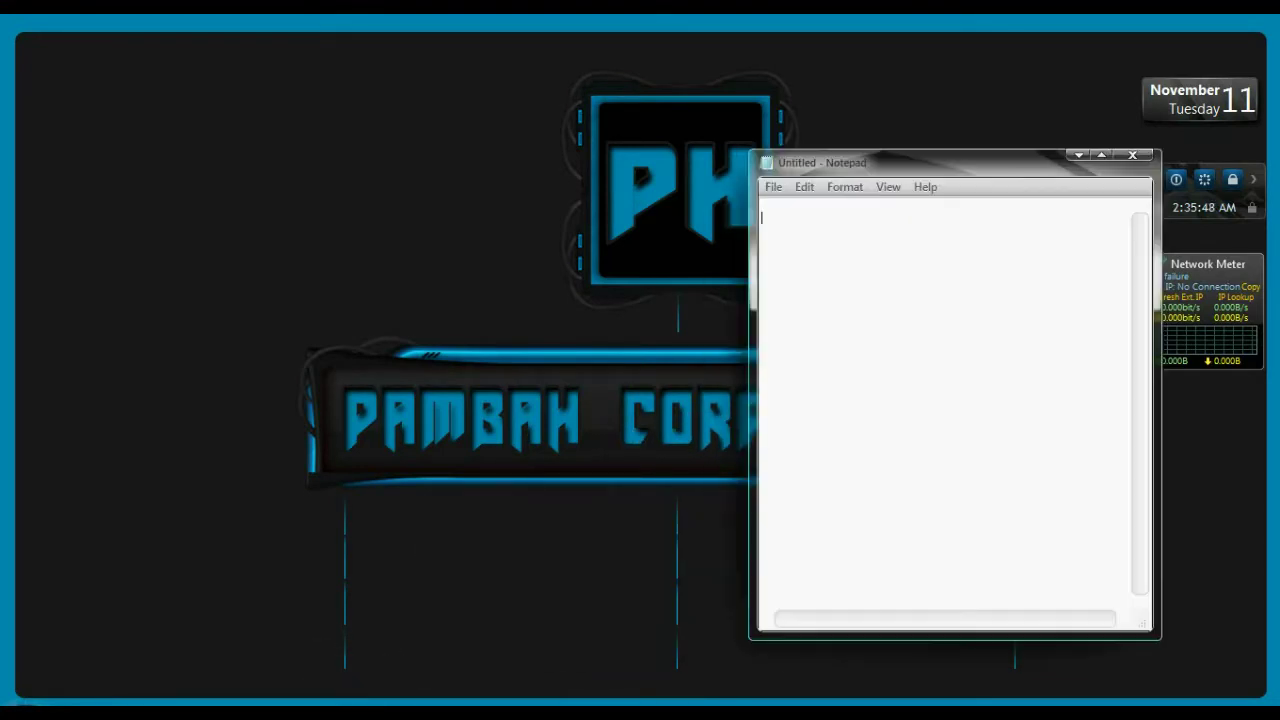
type("This is Default SLASH ")
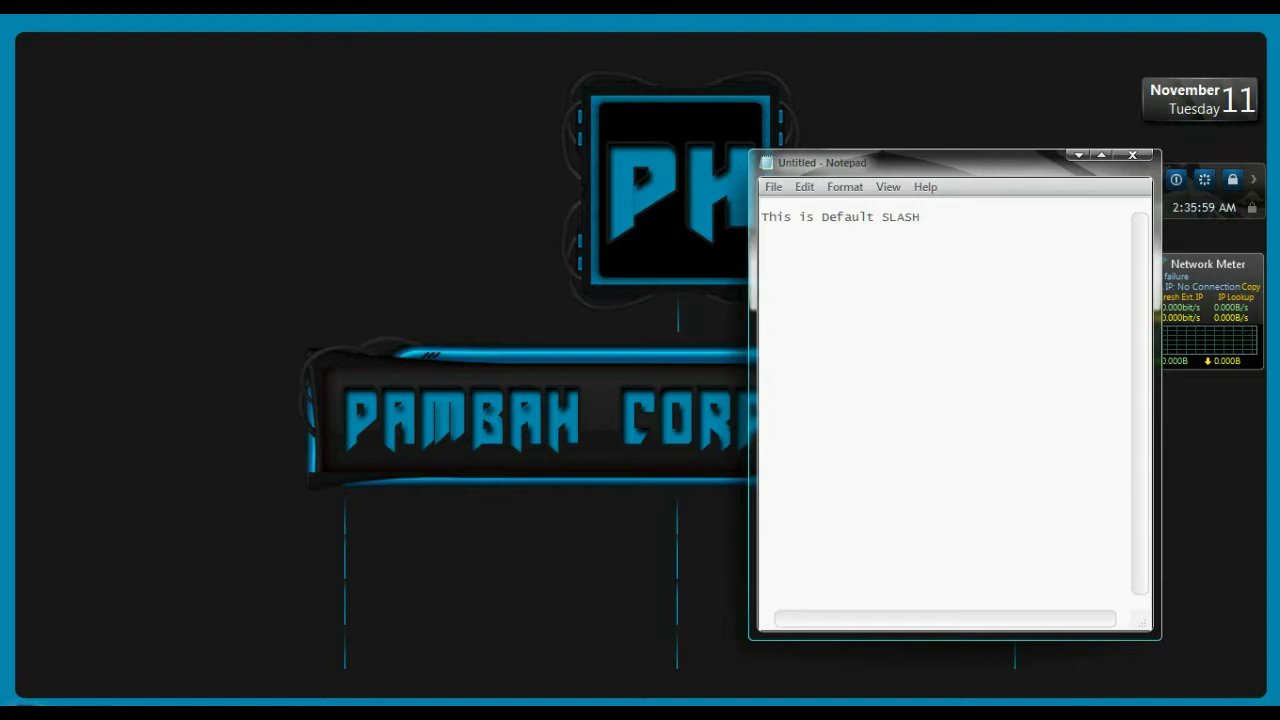
type("Background In Photoshop....")
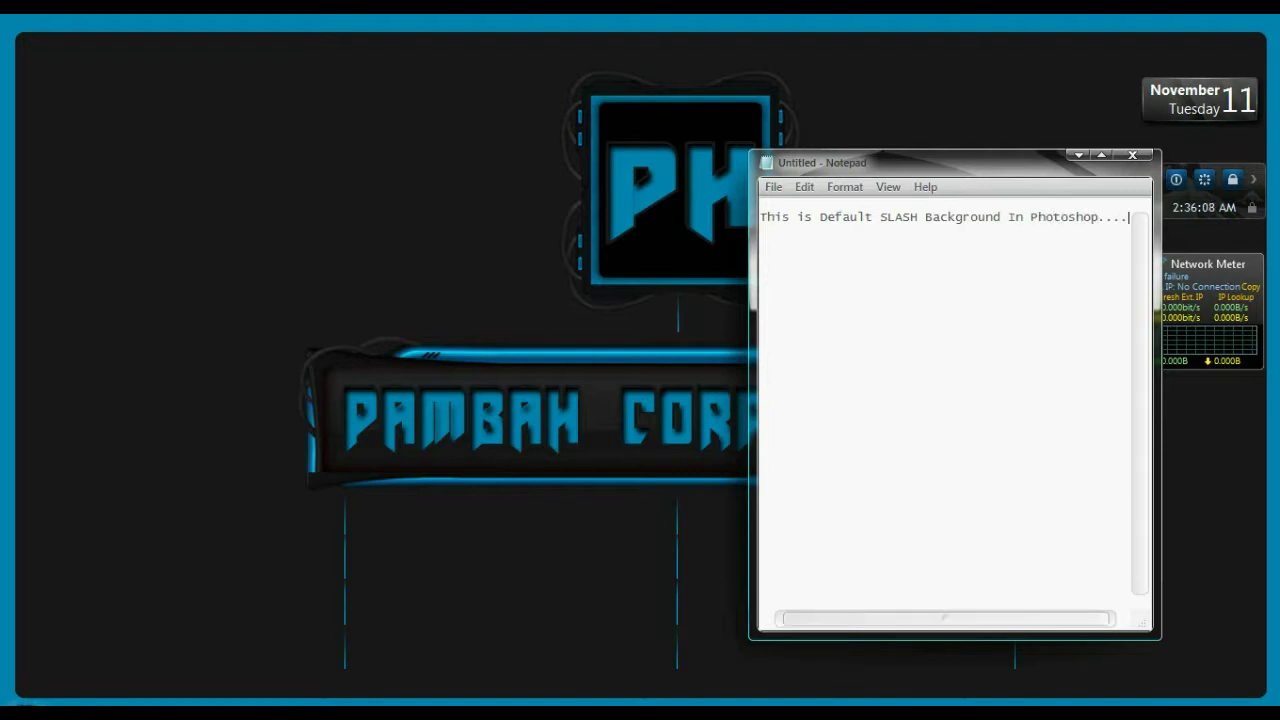
Clear the note's text and close Photoshop
key("ctrl+a")
key("BackSpace")
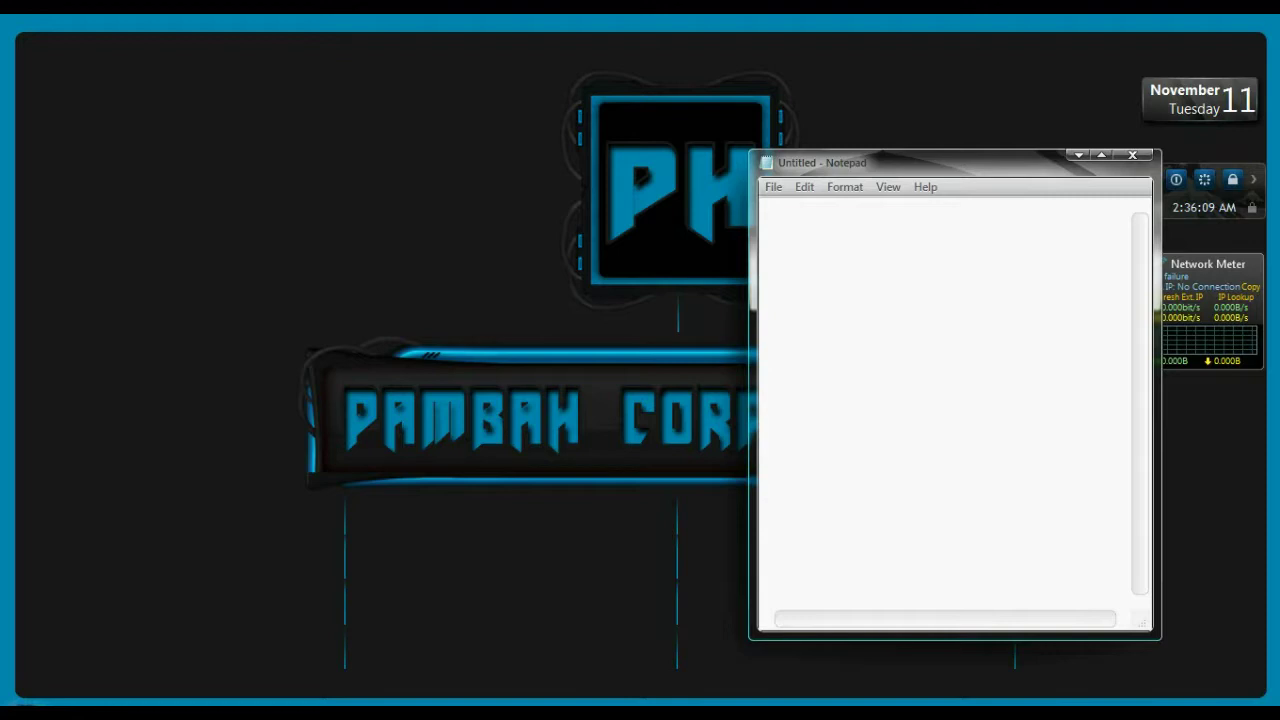
key("super+d")
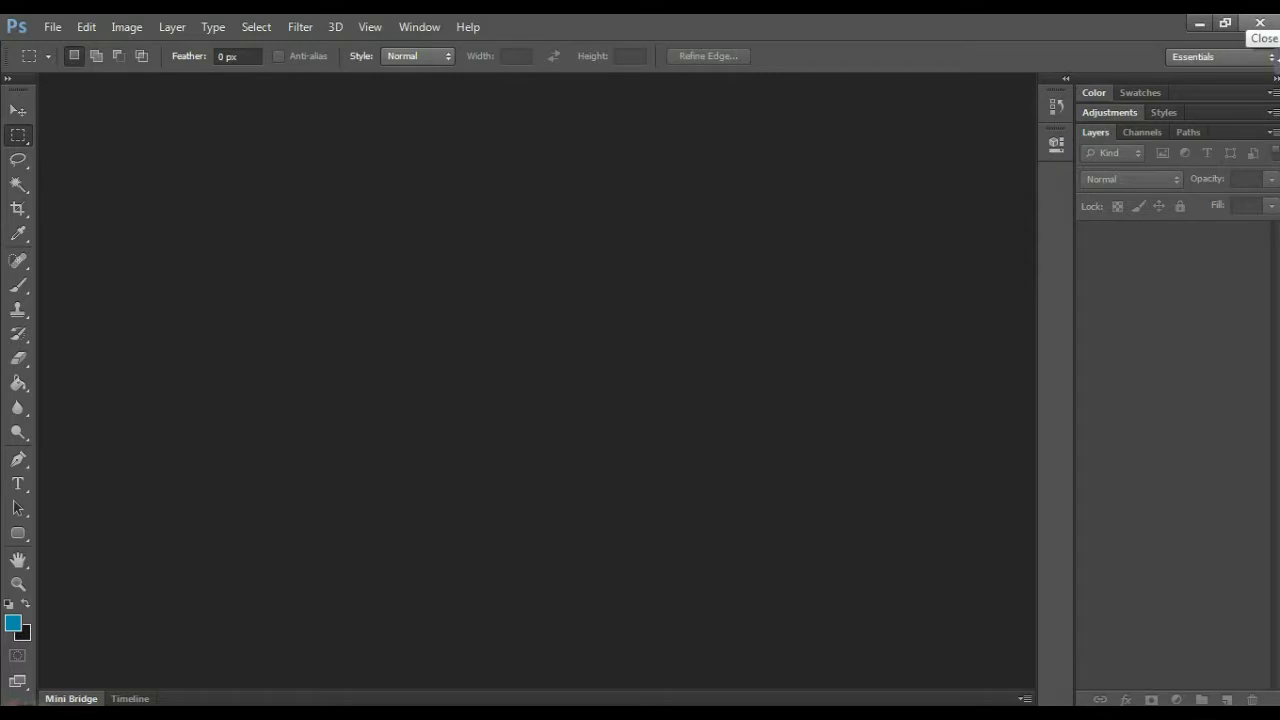
left_click(1259, 22)
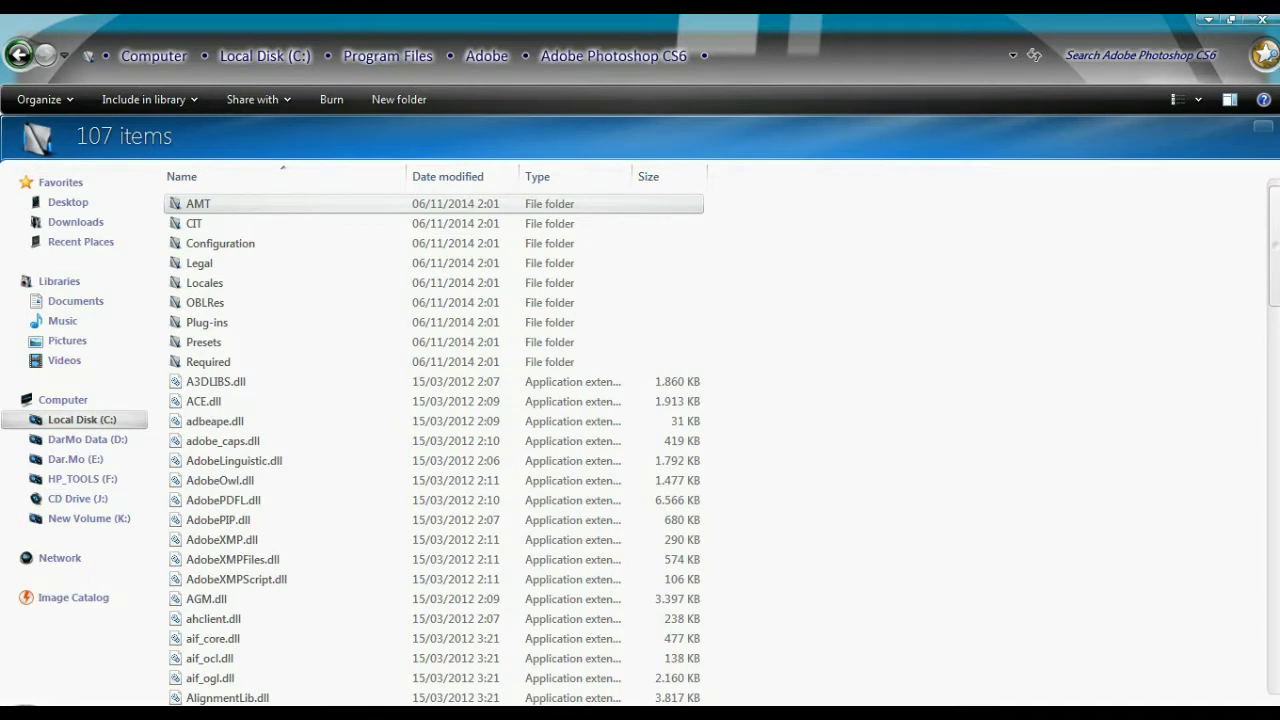
Find PSArt.dll in the Adobe Photoshop CS6 folder and rename it to PSArt_Original.dll
left_click(223, 500)
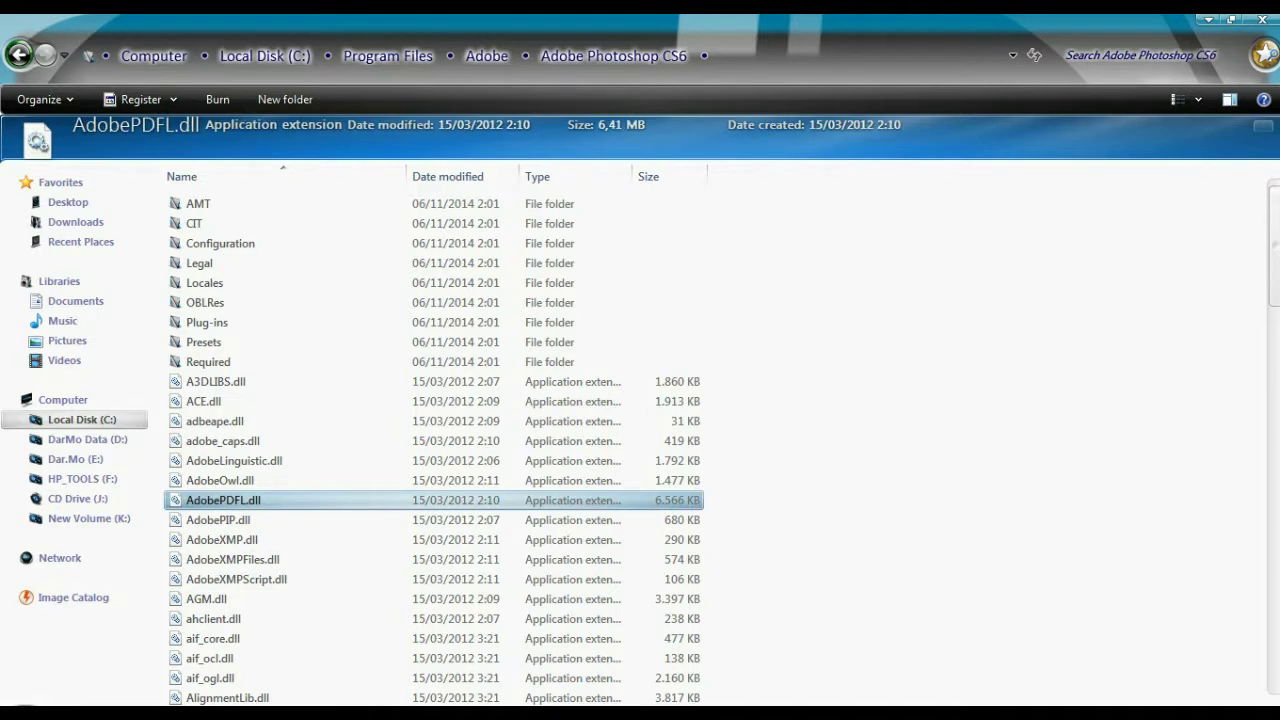
type("ps")
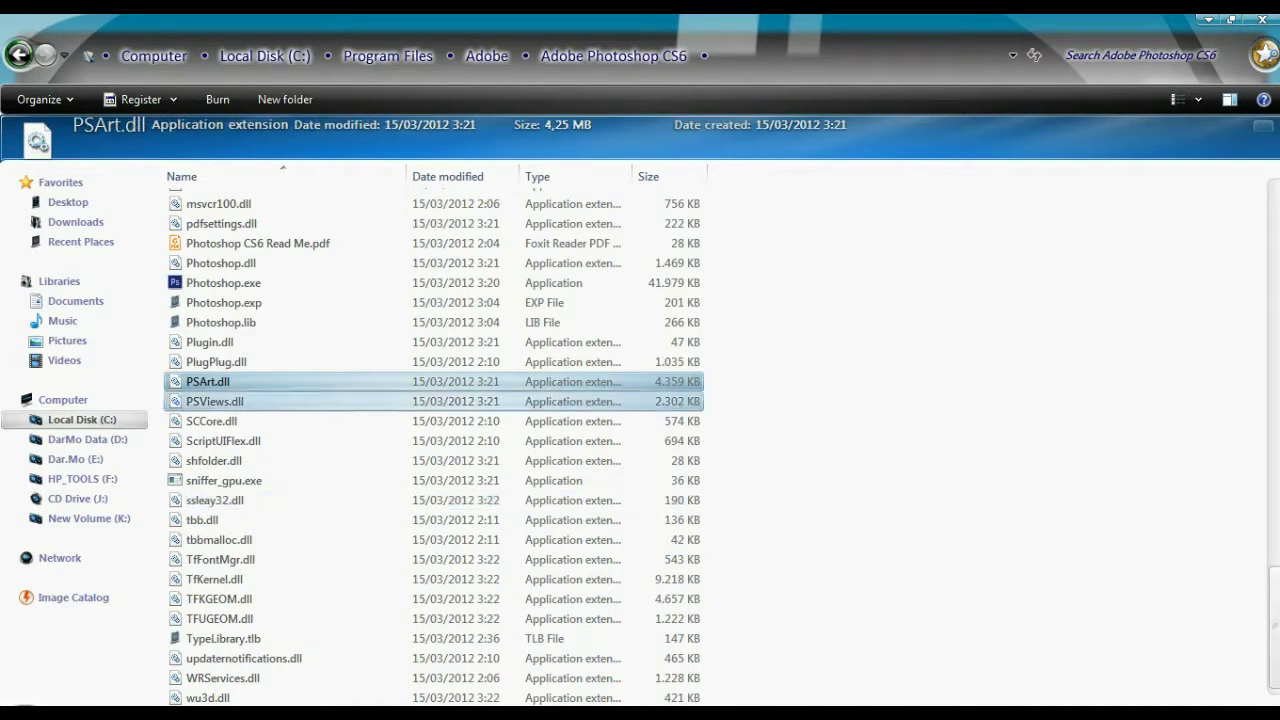
key("F2")
key("Right")
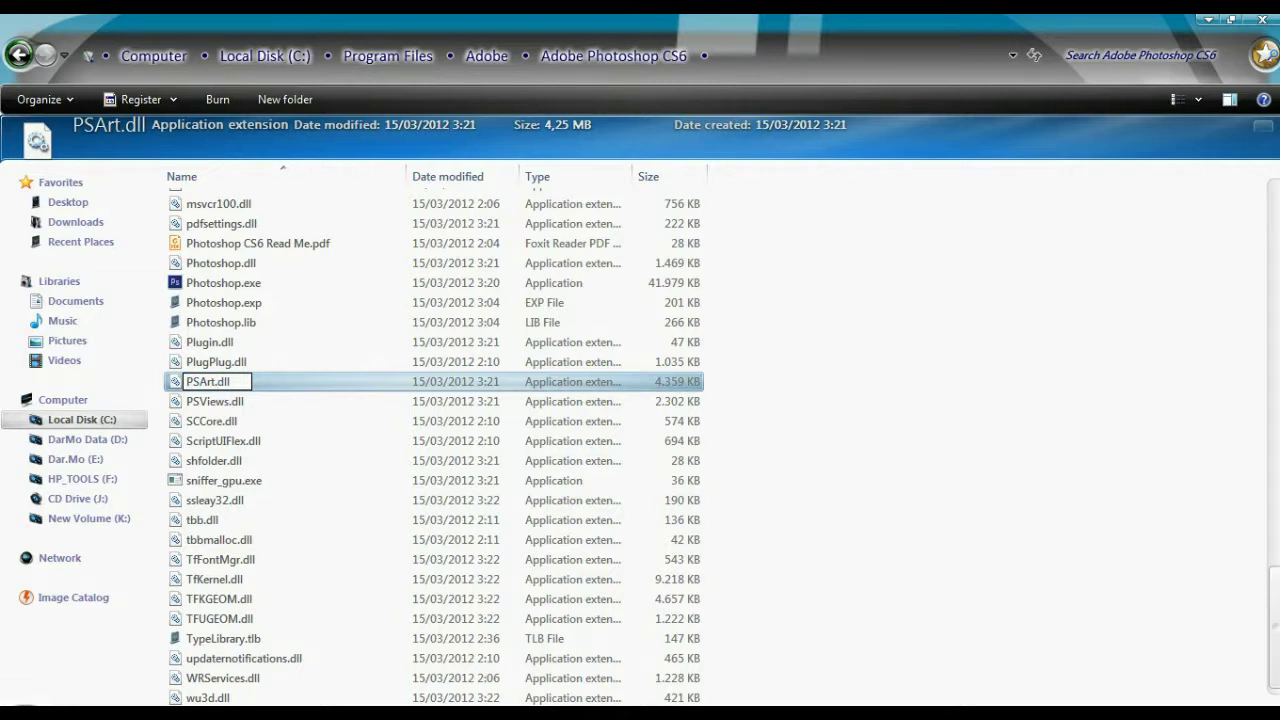
type("_Original")
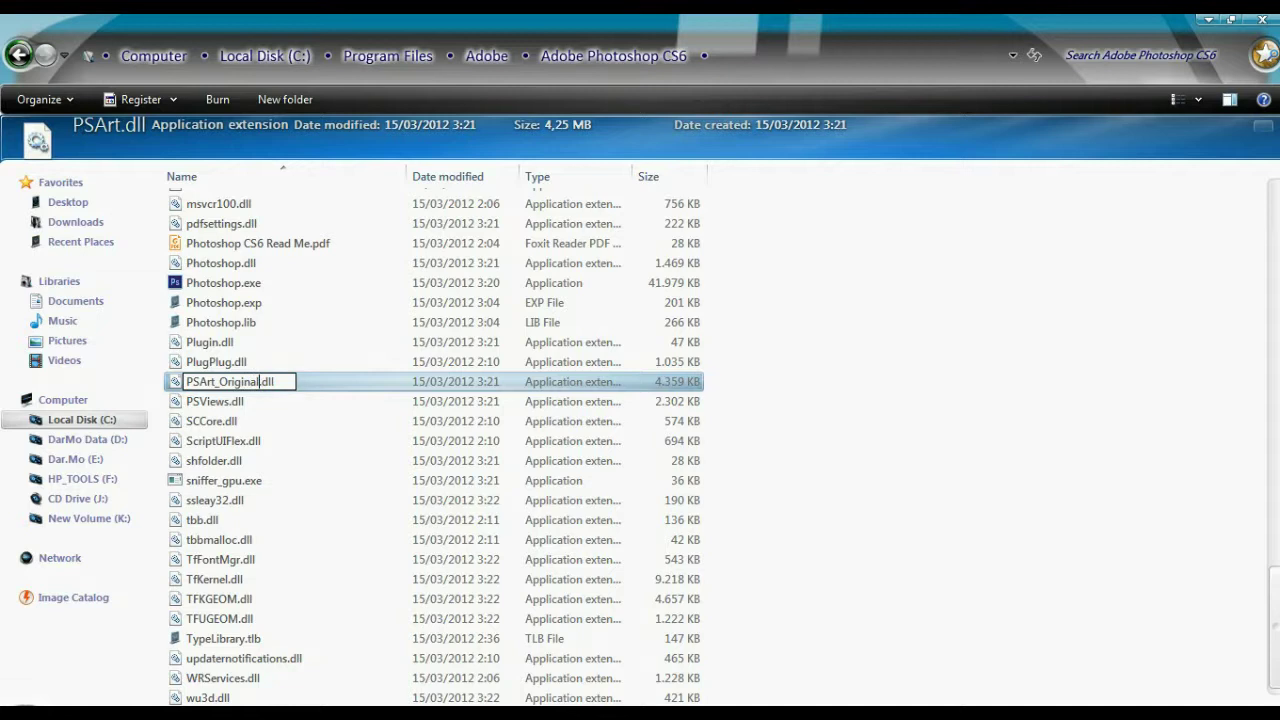
key("Return")
key("Escape")
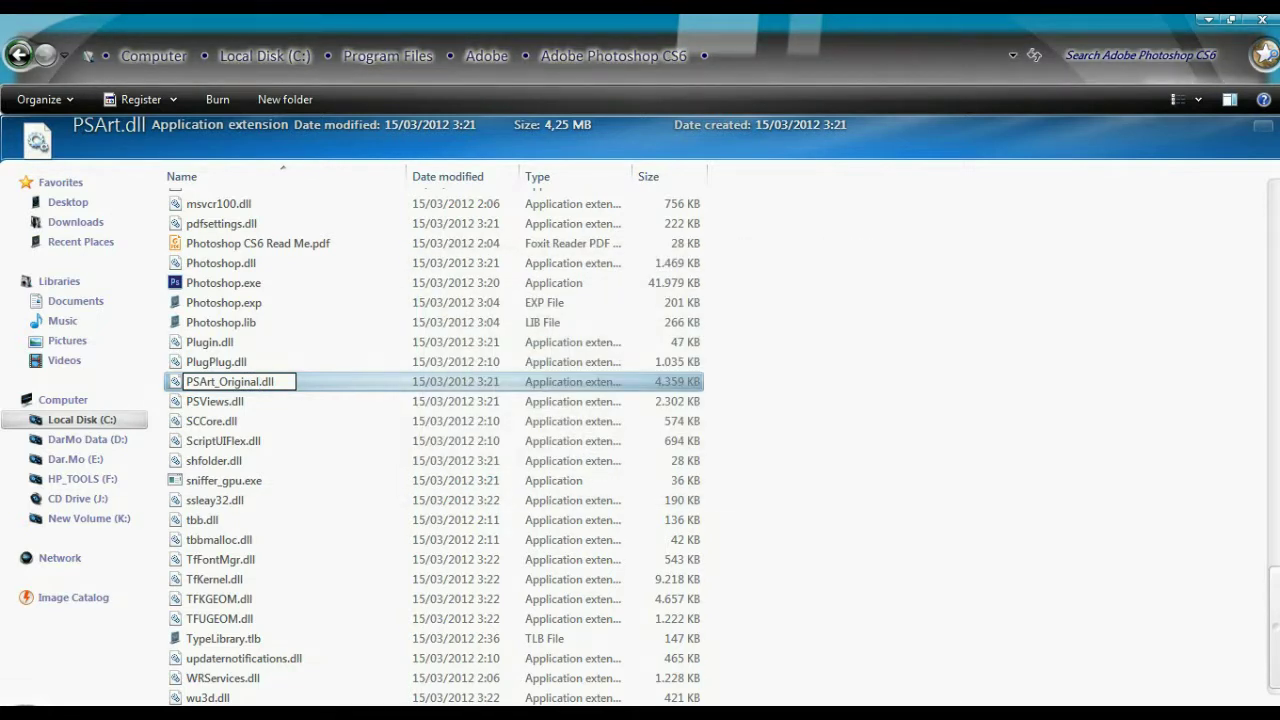
key("Return")
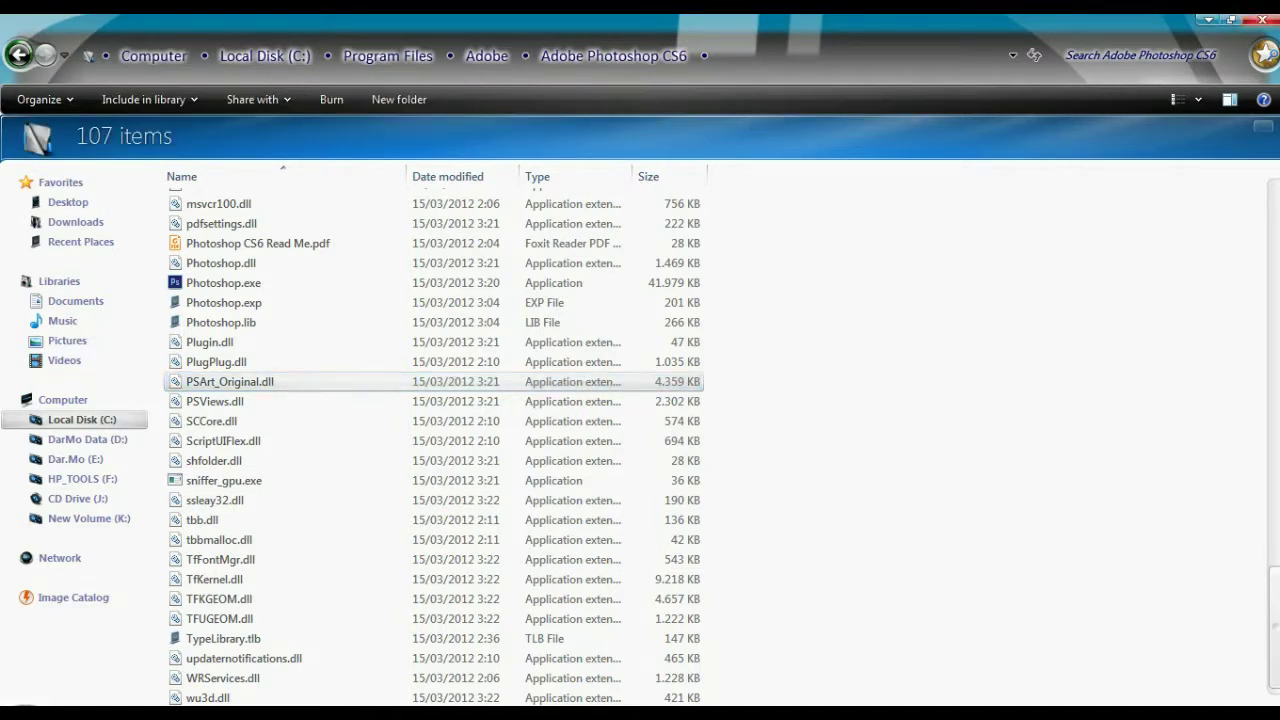
Close the Photoshop folder and copy the modified PSArt.dll from the PSArt PS CS.6 folder on drive E:
left_click(1262, 19)
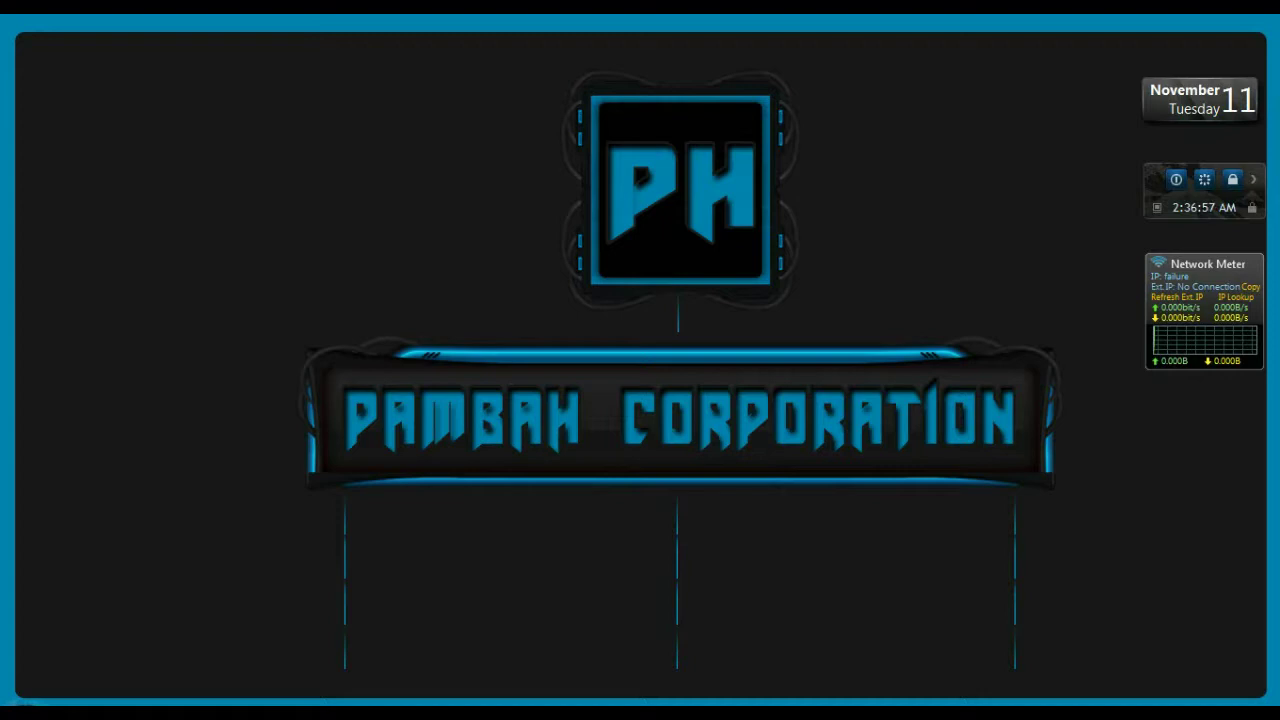
right_click(123, 698)
left_click(100, 377)
double_click(309, 225)
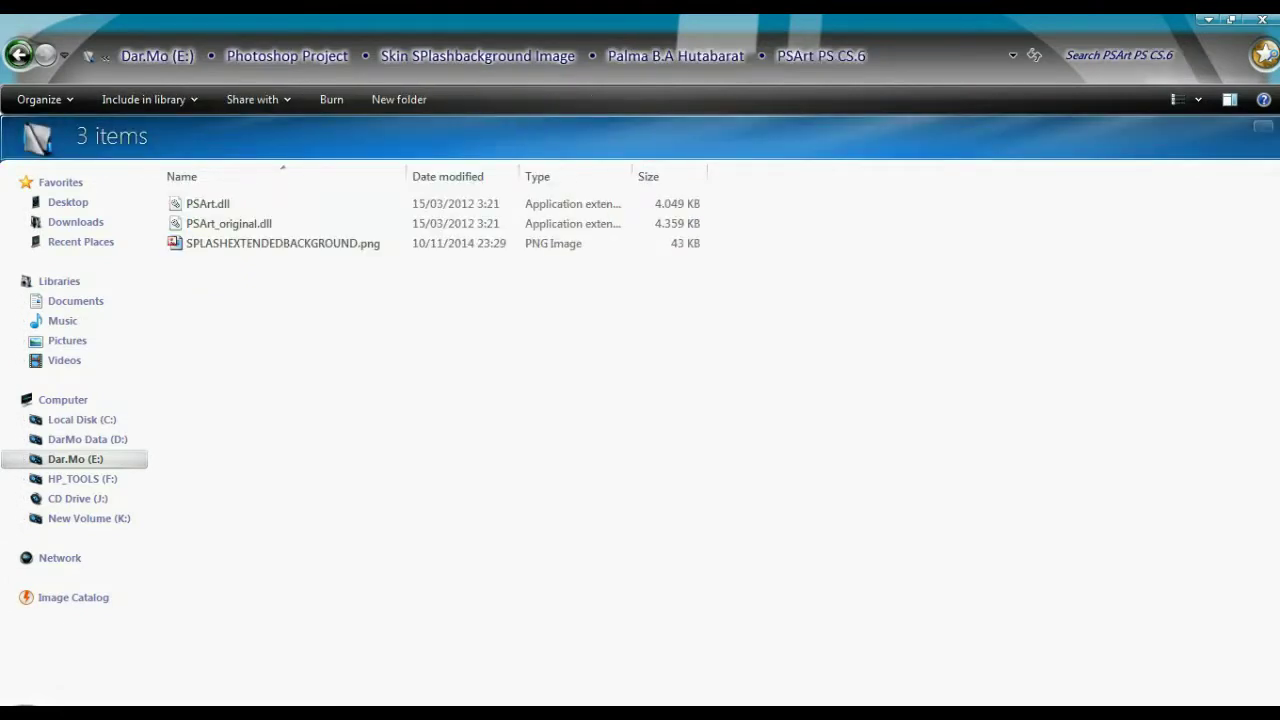
left_click(208, 203)
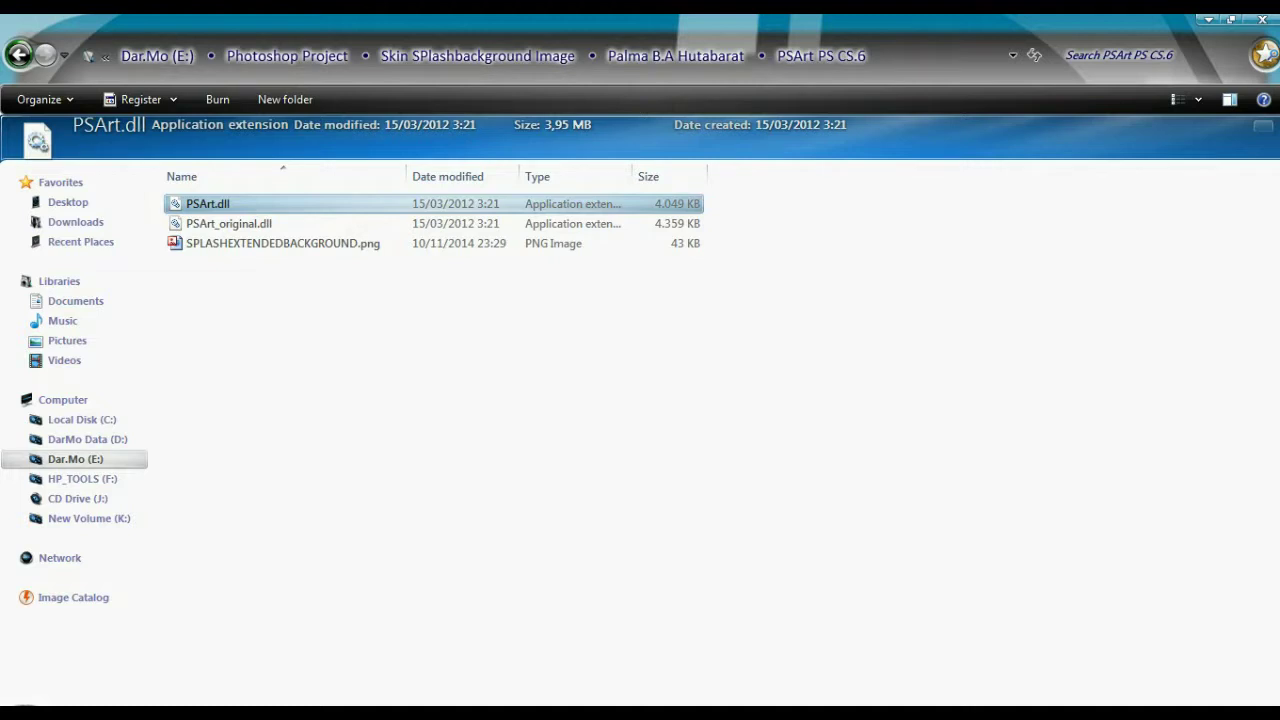
right_click(216, 203)
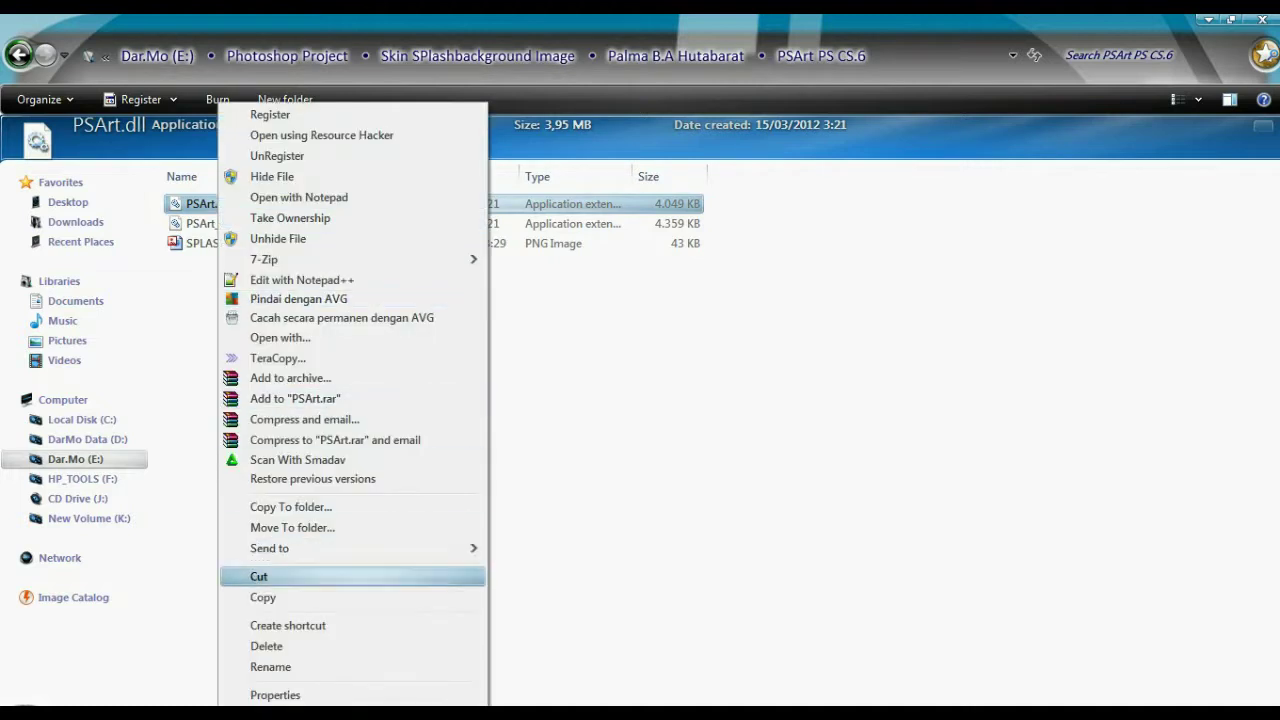
left_click(260, 598)
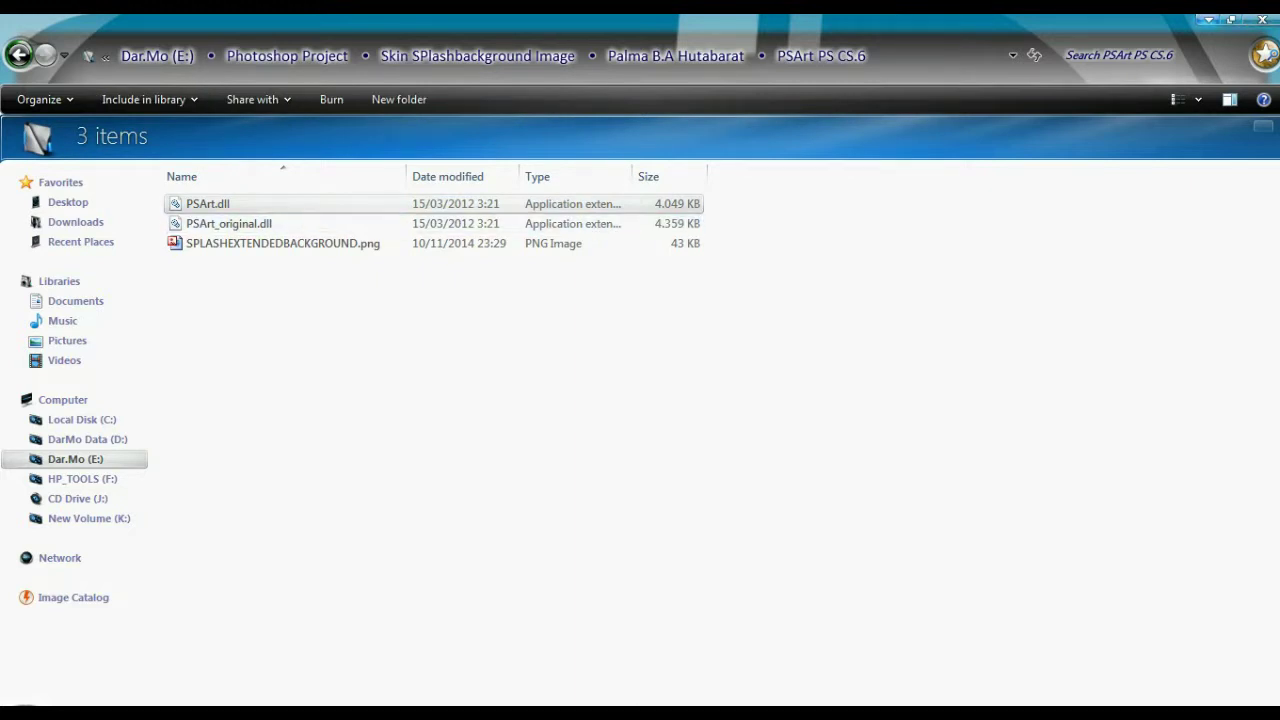
left_click(1208, 19)
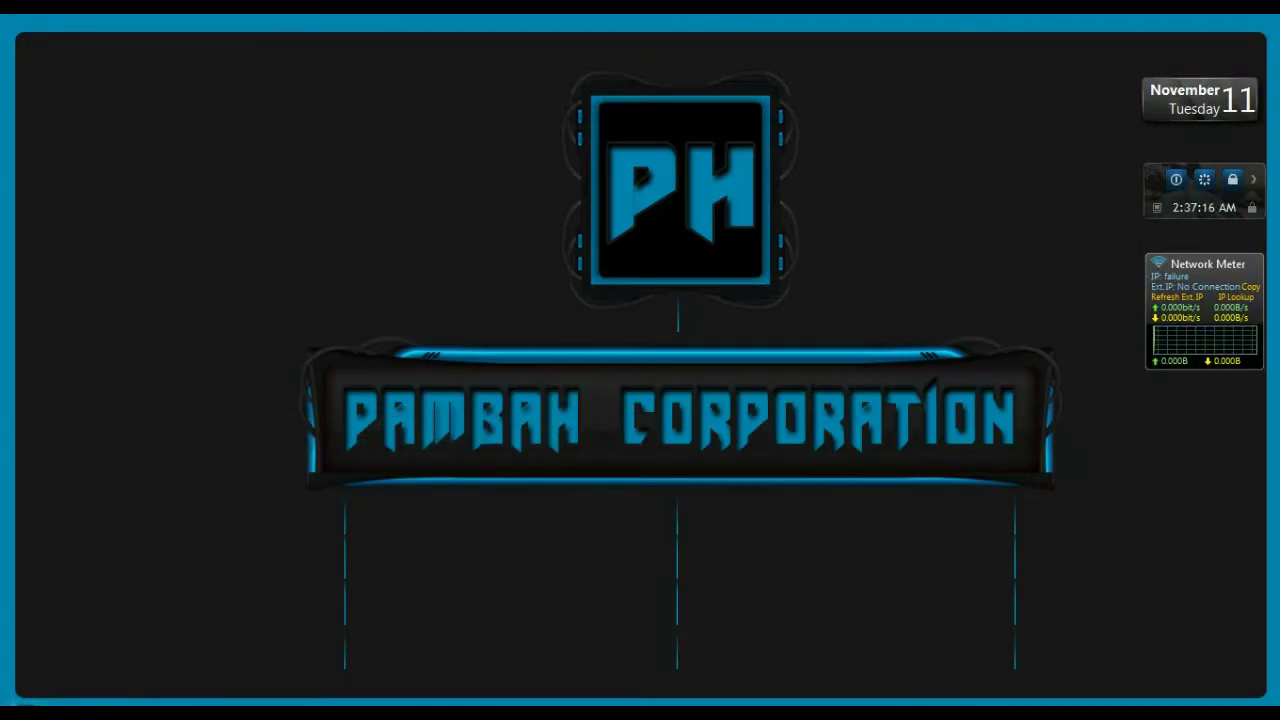
Open the Adobe Photoshop CS6 folder under Program Files\Adobe on drive C: in a new Explorer window
right_click(30, 710)
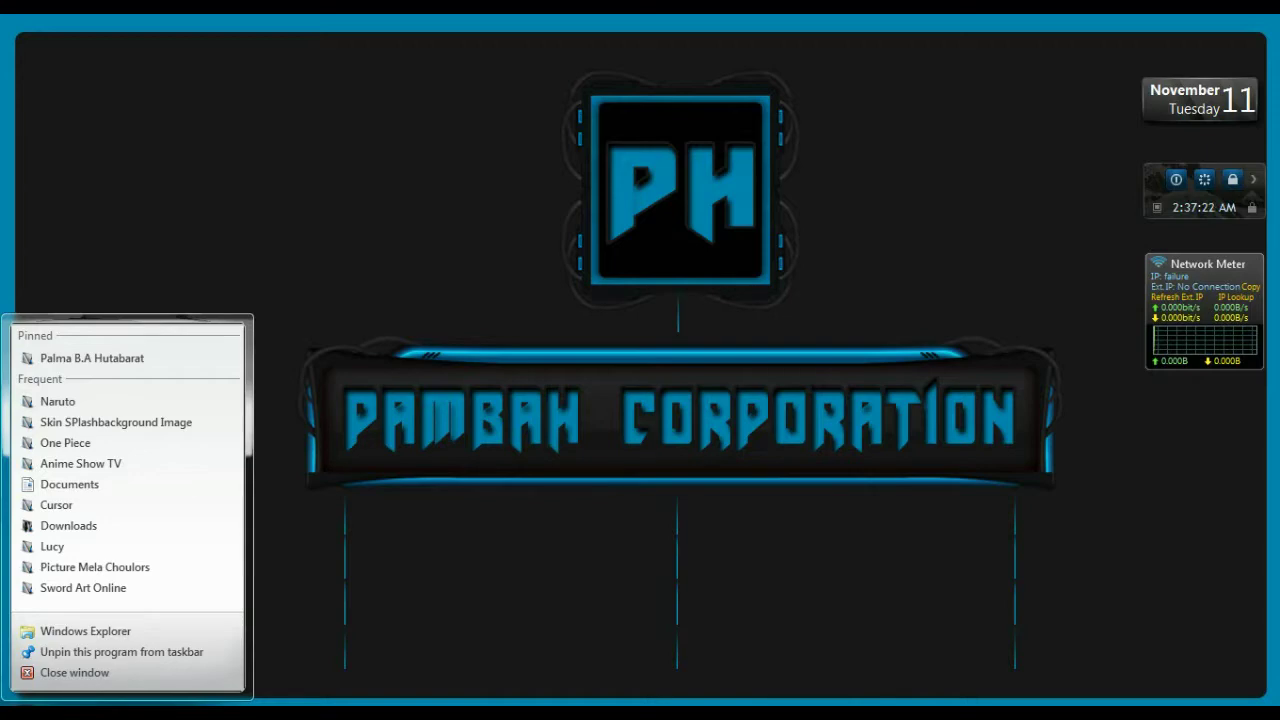
key("Escape")
key("super+e")
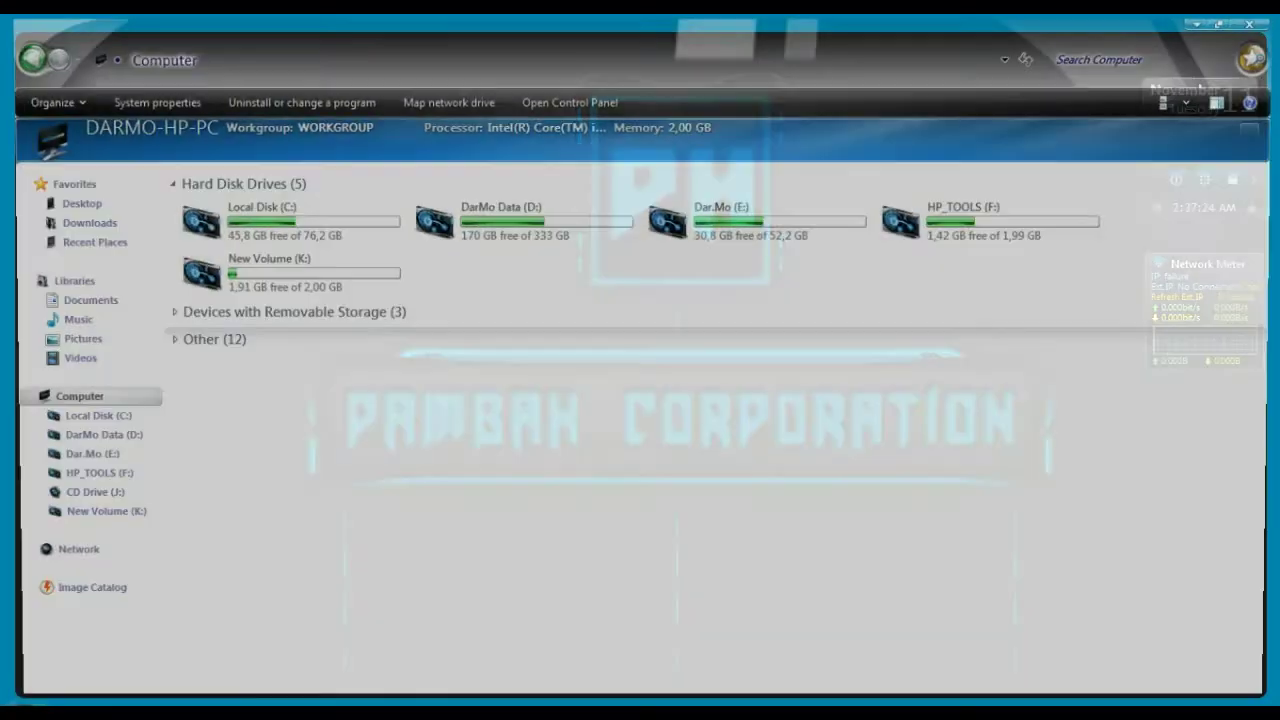
key("Down")
key("Return")
key("i")
key("s")
key("Down")
key("Down")
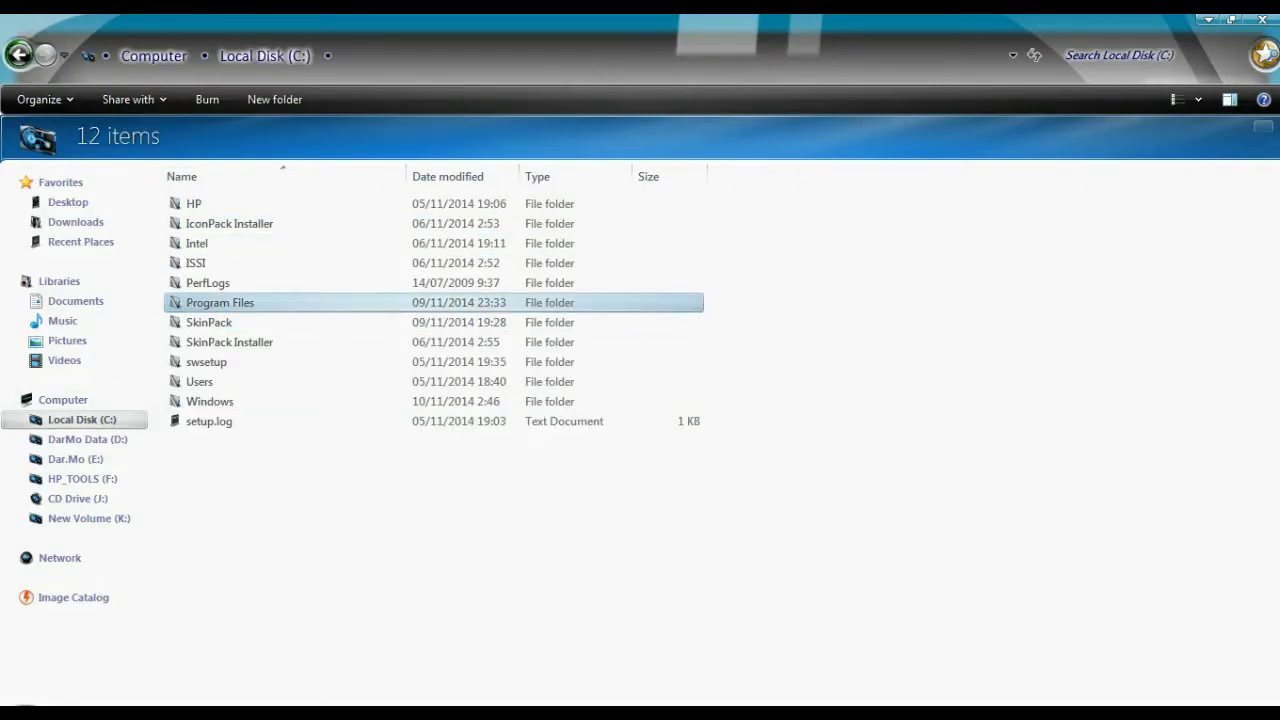
key("Return")
key("Down")
key("Down")
key("Down")
key("Down")
key("Down")
key("Down")
key("Down")
key("Down")
key("Down")
key("Up")
key("Up")
key("Down")
key("Down")
key("Down")
key("Down")
key("Down")
key("Down")
key("Down")
key("Up")
key("Up")
key("Up")
key("Up")
key("Up")
key("Up")
key("Up")
key("Up")
key("Up")
key("Up")
key("Up")
key("Up")
key("Return")
key("Down")
key("Down")
key("Down")
key("Down")
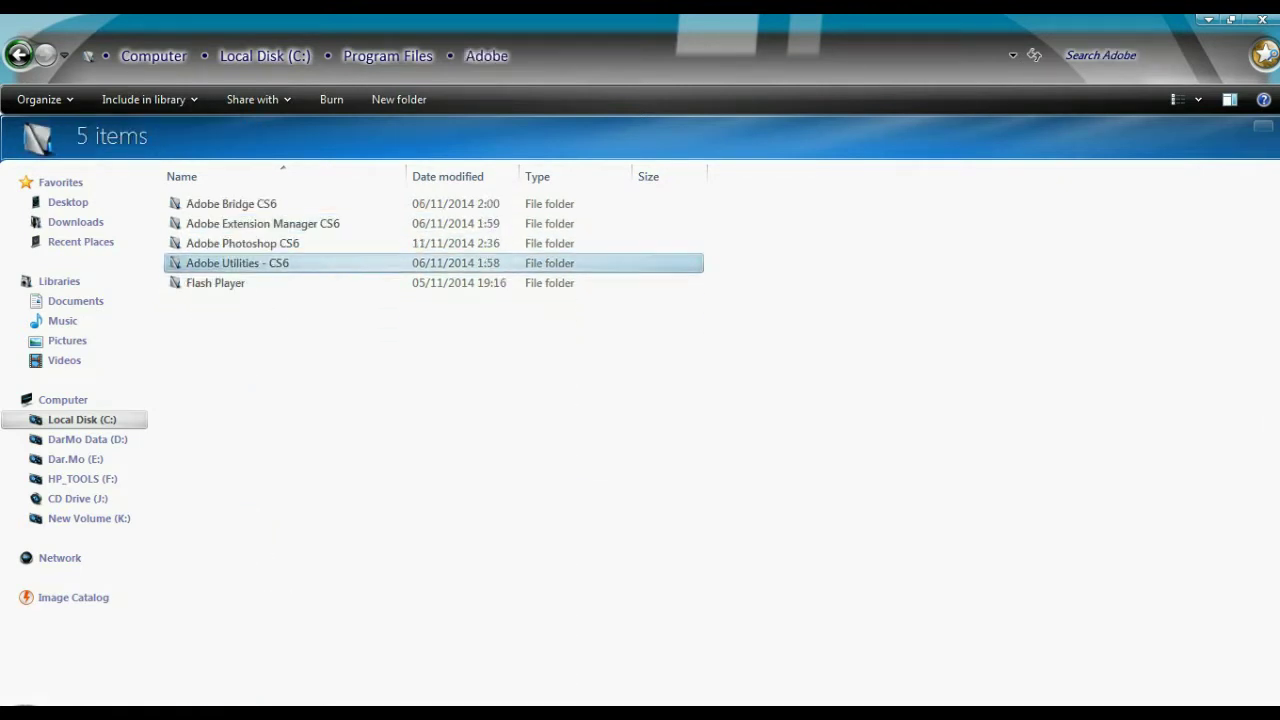
key("Up")
key("Return")
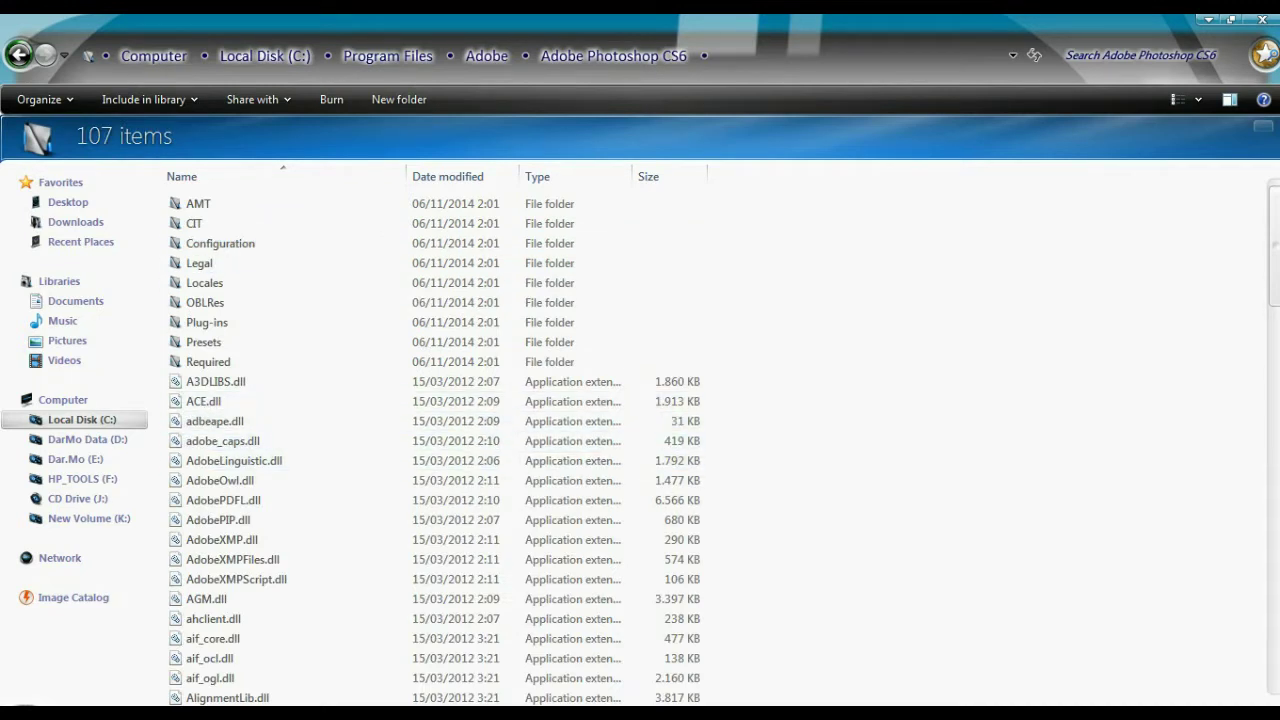
Paste the copied PSArt.dll beside PSArt_Original.dll in the Photoshop CS6 folder and refresh the folder and desktop
type("ps")
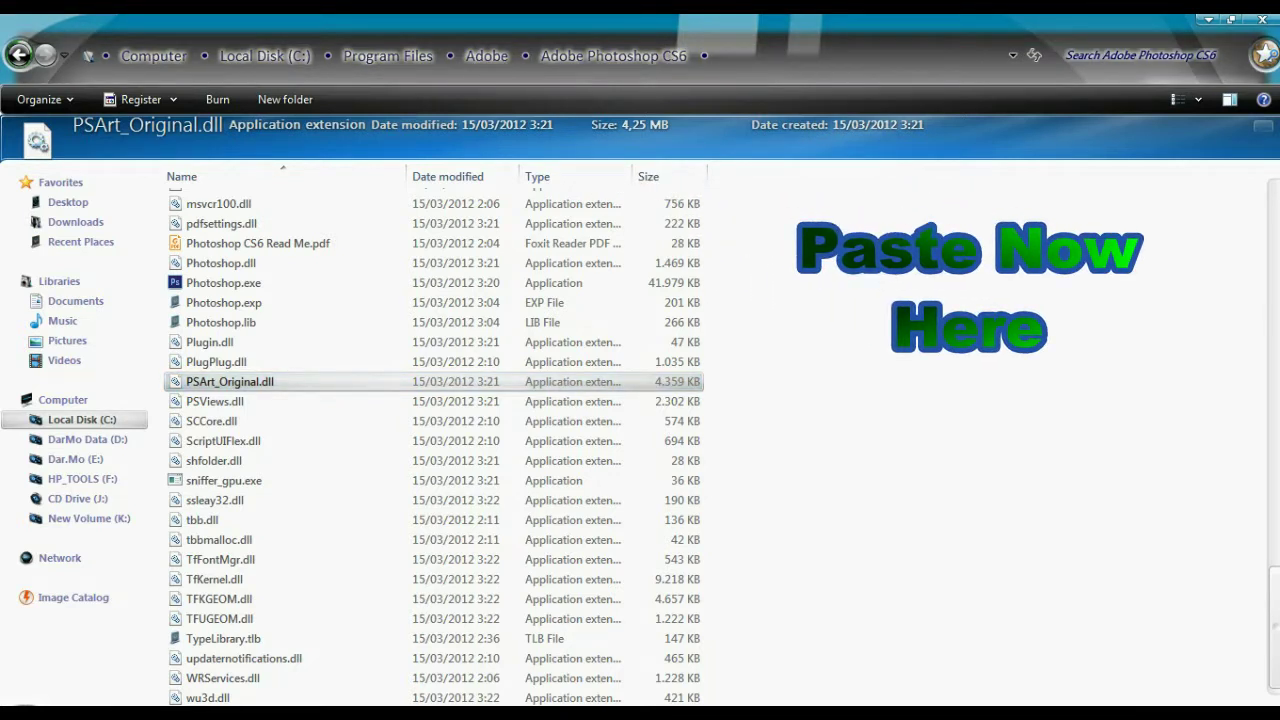
key("alt+Tab")
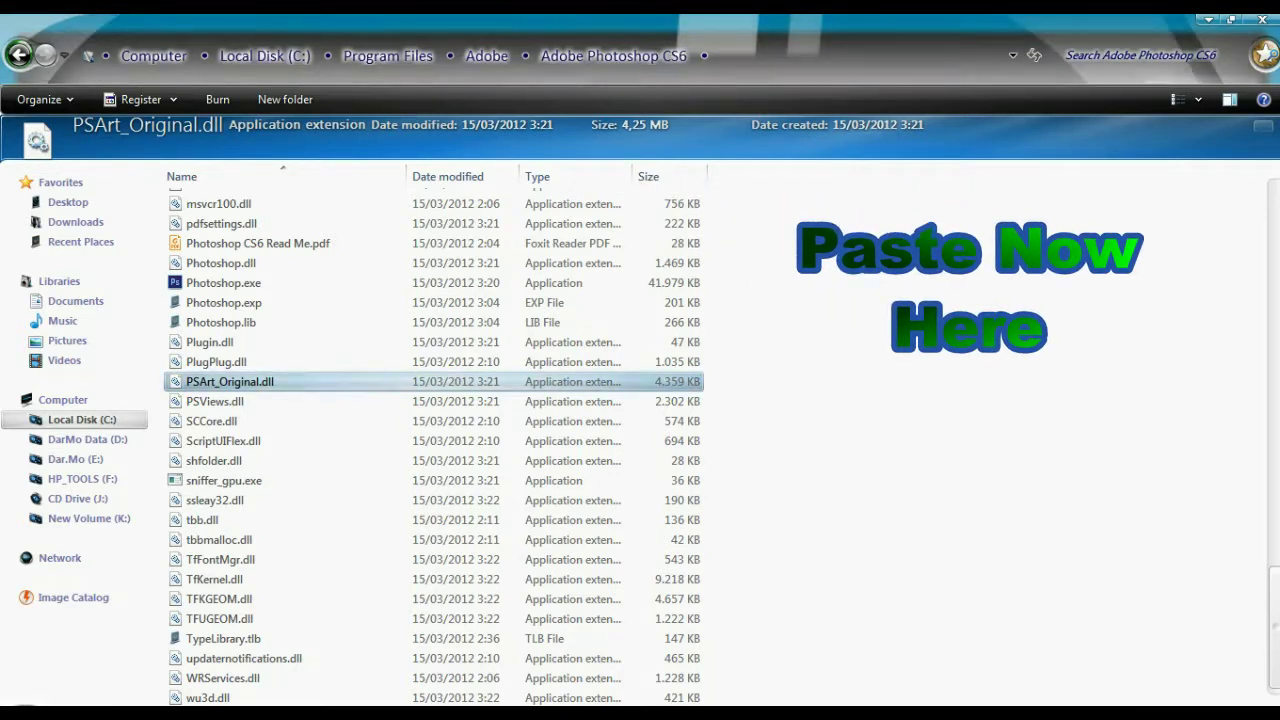
key("ctrl+v")
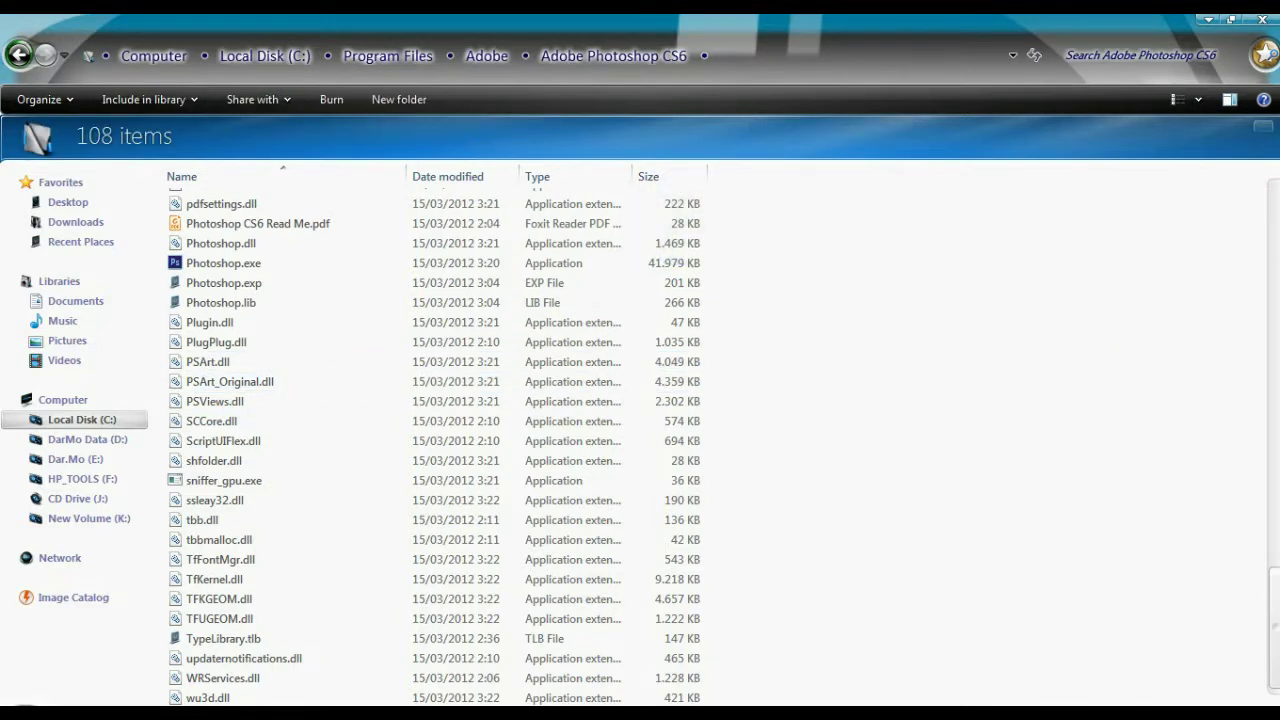
right_click(962, 284)
left_click(1012, 355)
right_click(962, 284)
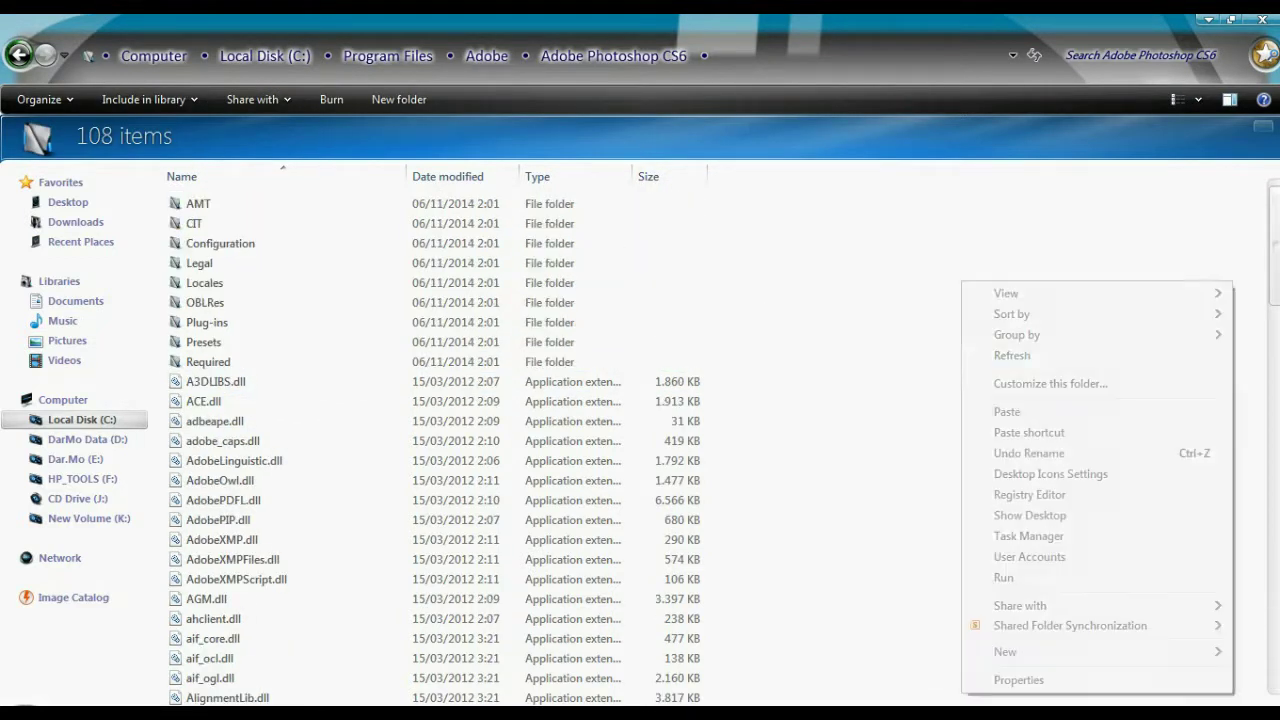
left_click(1012, 355)
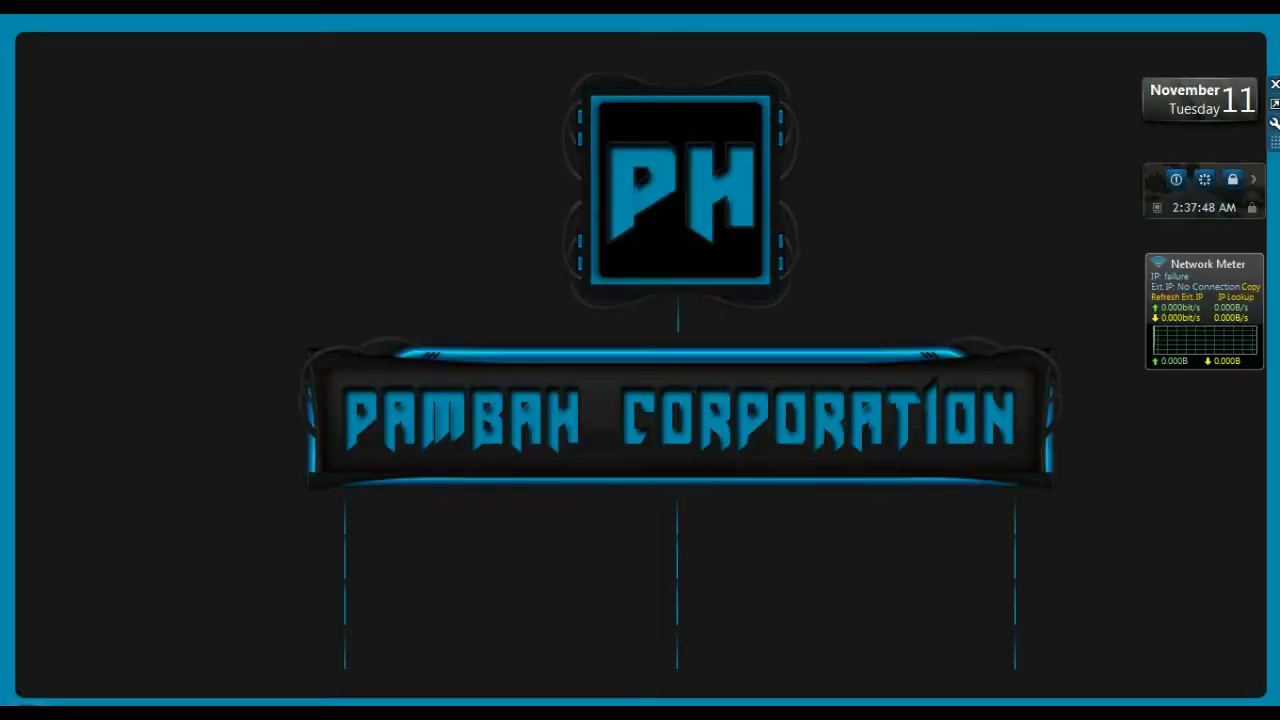
right_click(694, 172)
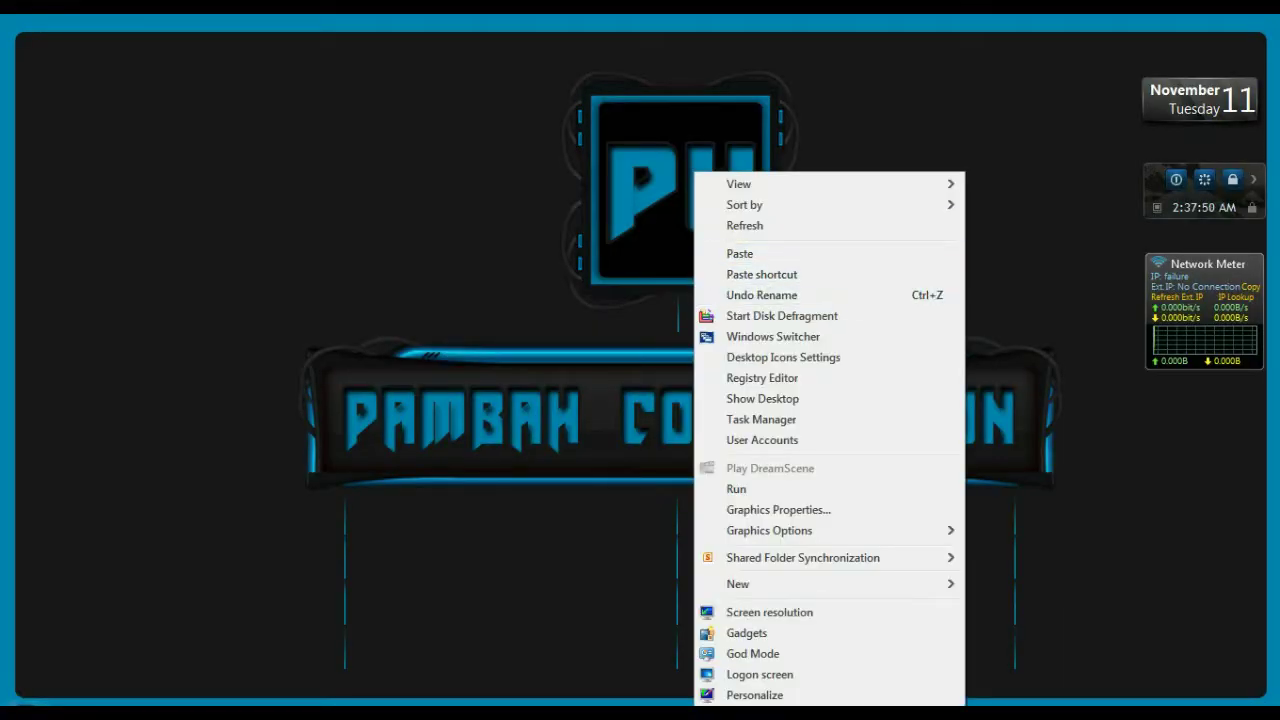
left_click(745, 225)
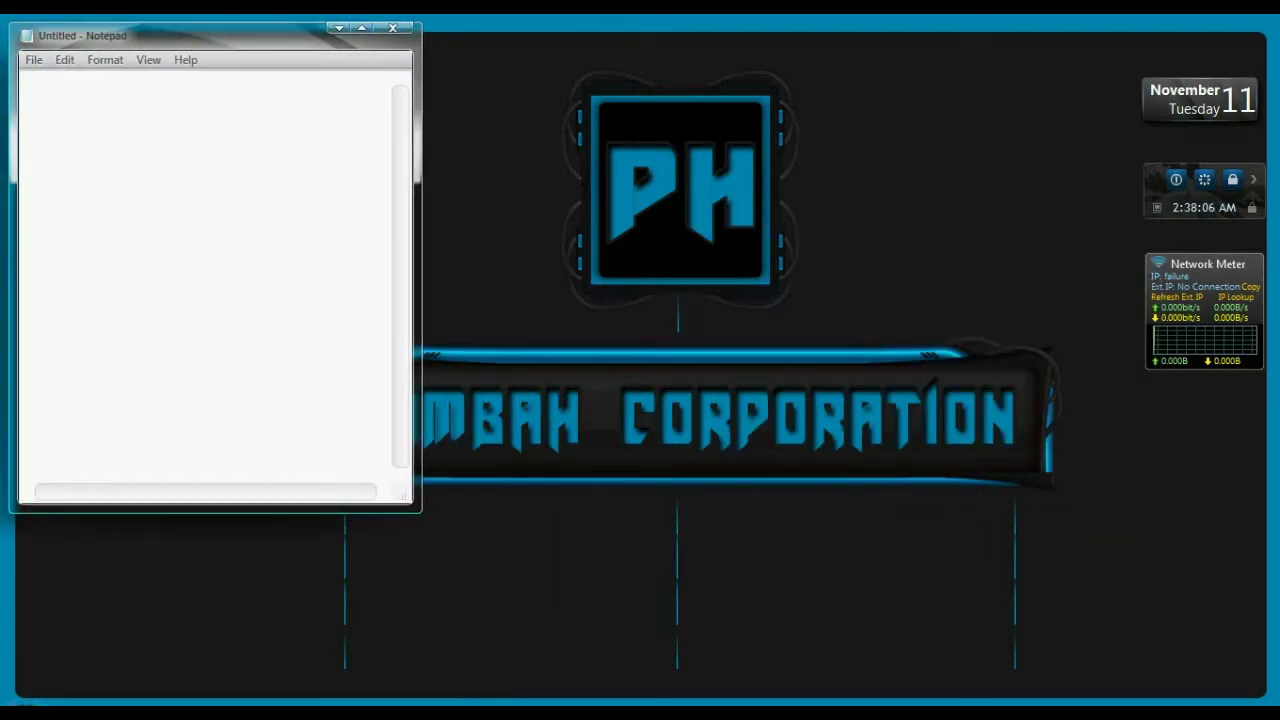
Write "ahhahaha" and "very beatiful splash background haaaa" on separate lines of the note, and clear all the text
type("ahhahaha")
key("Return")
key("Return")
type("very bea")
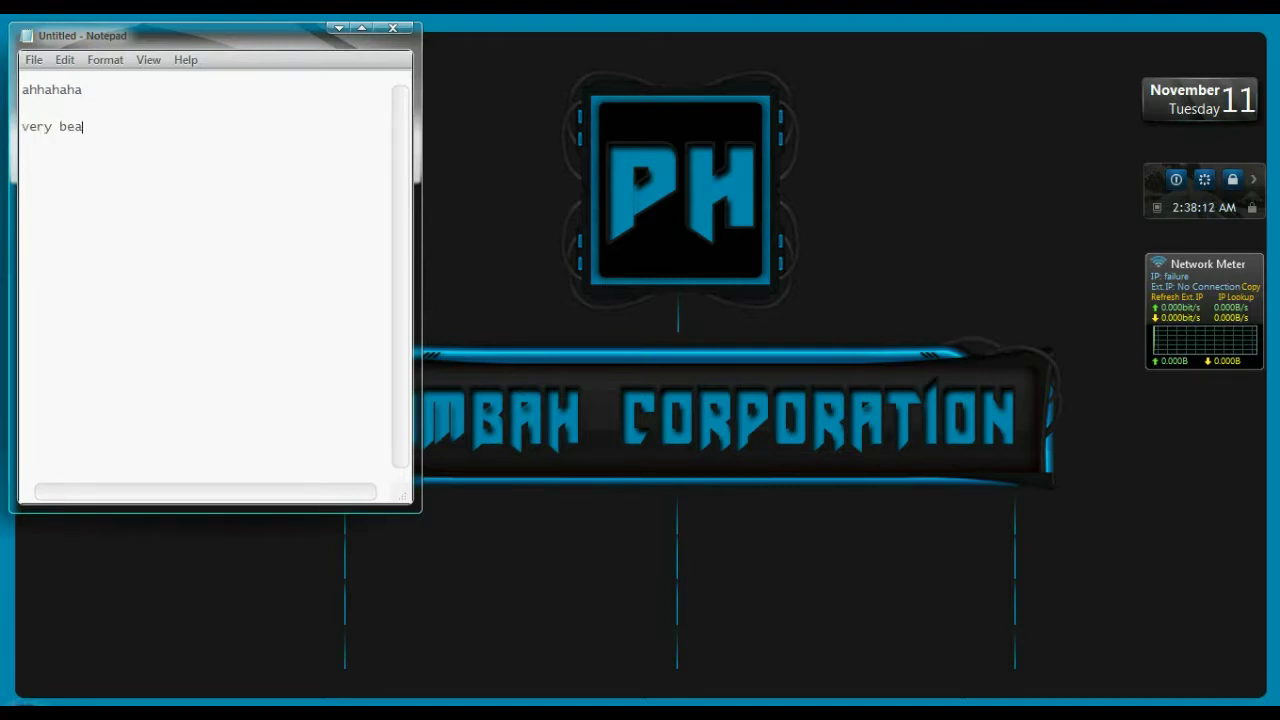
type("tiful splash bac")
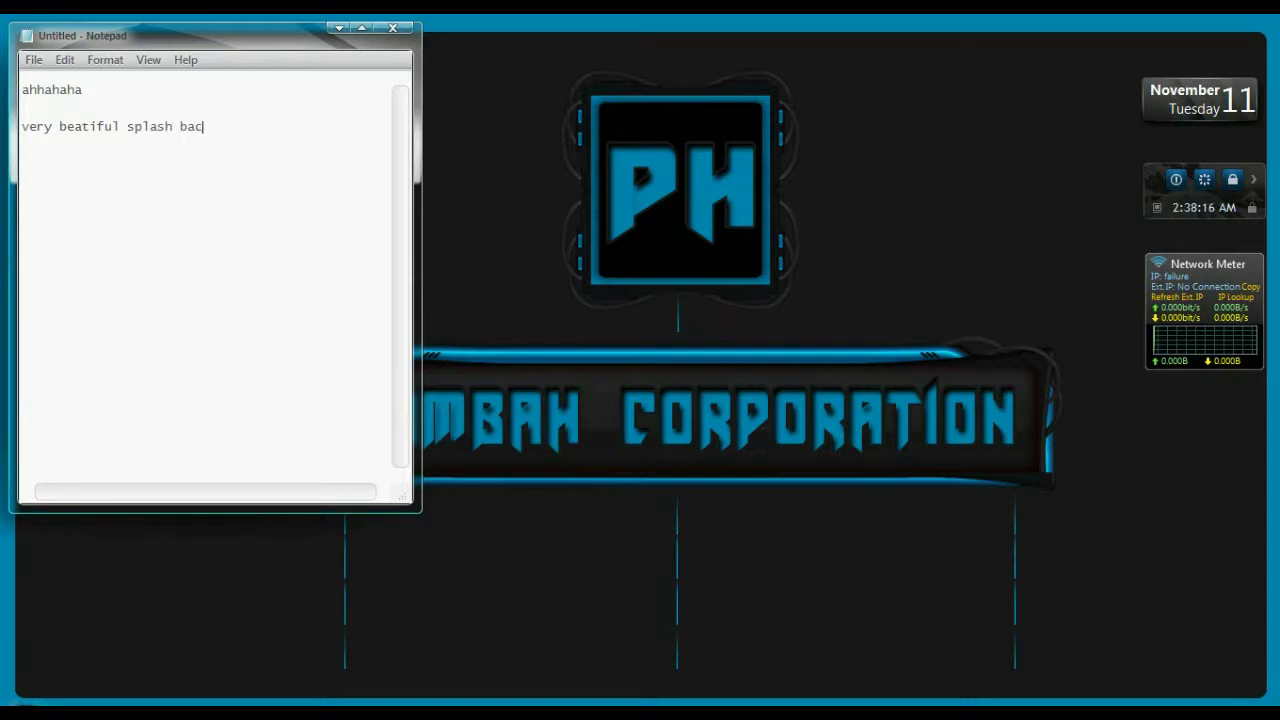
type("kground haaaa")
key("Return")
key("ctrl+a")
key("BackSpace")
Write the closing message "thanks for watch my tutorial.... see you next week....." and "syaloooommmm" in the note, and clear all the text
type("than")
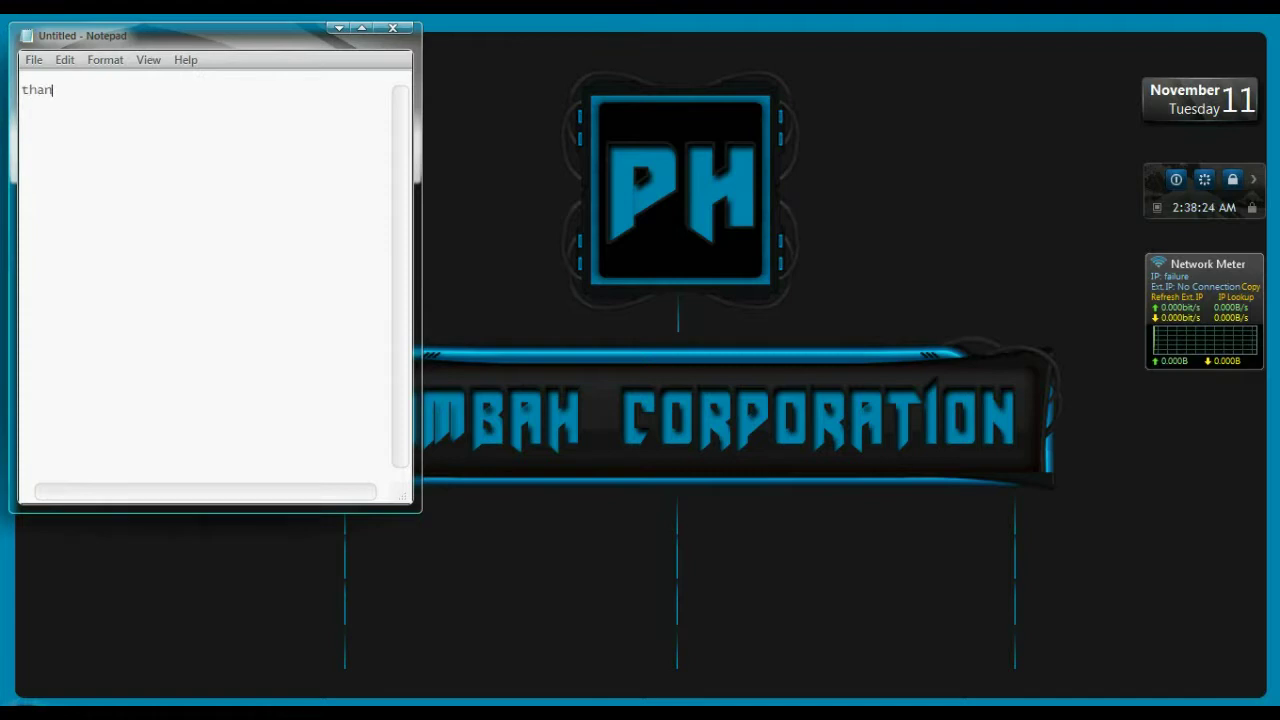
type("ks for watch my tutorial")
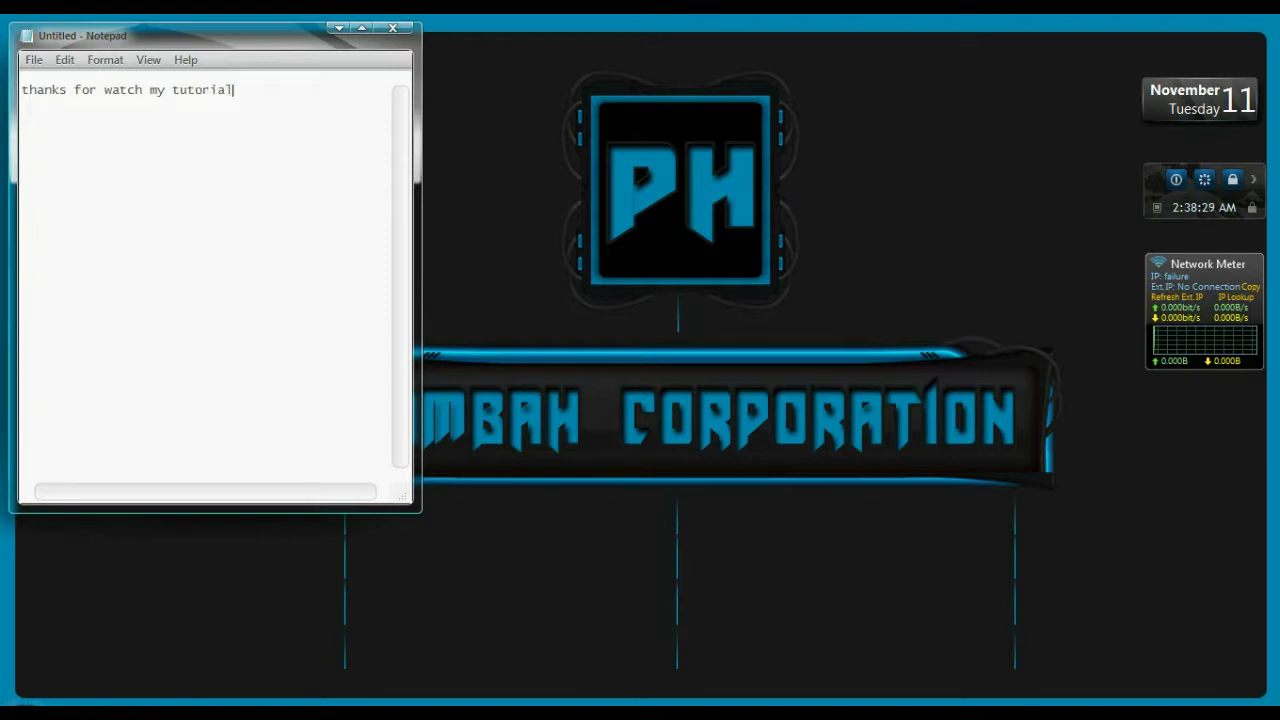
type(".... see you next week.....")
key("Return")
key("Return")
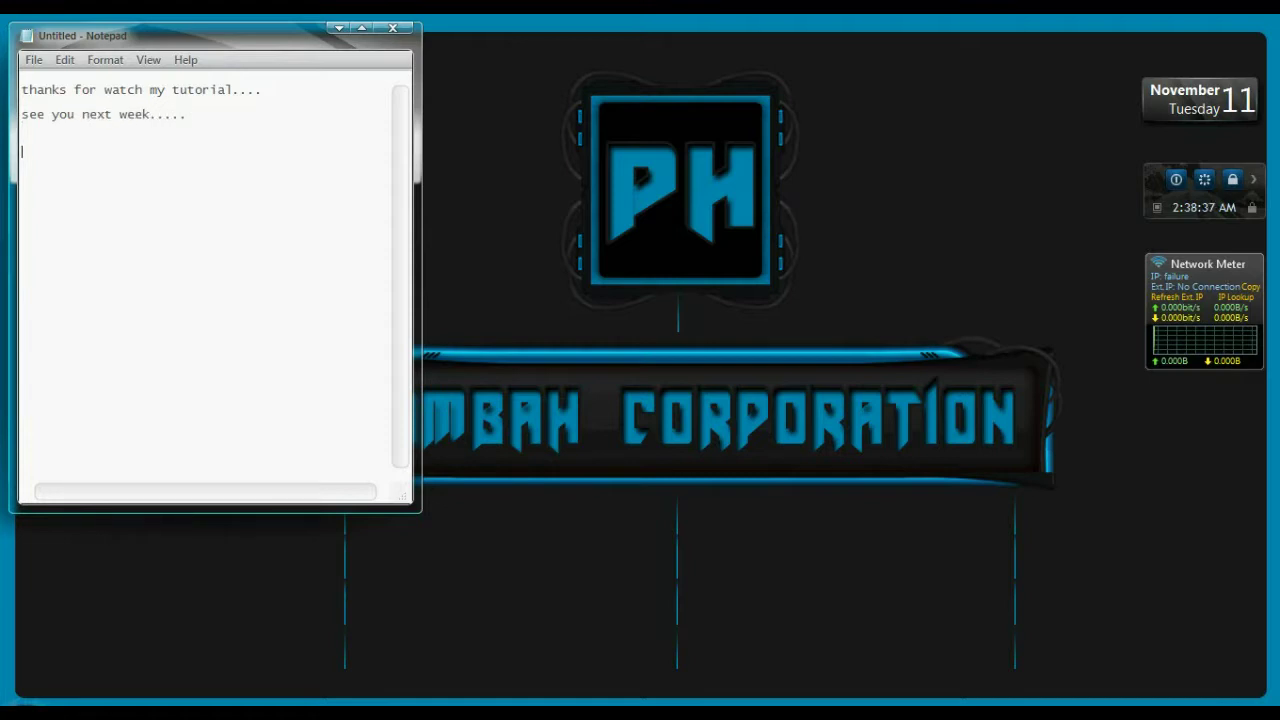
type("syaloooommmm")
key("ctrl+a")
key("BackSpace")
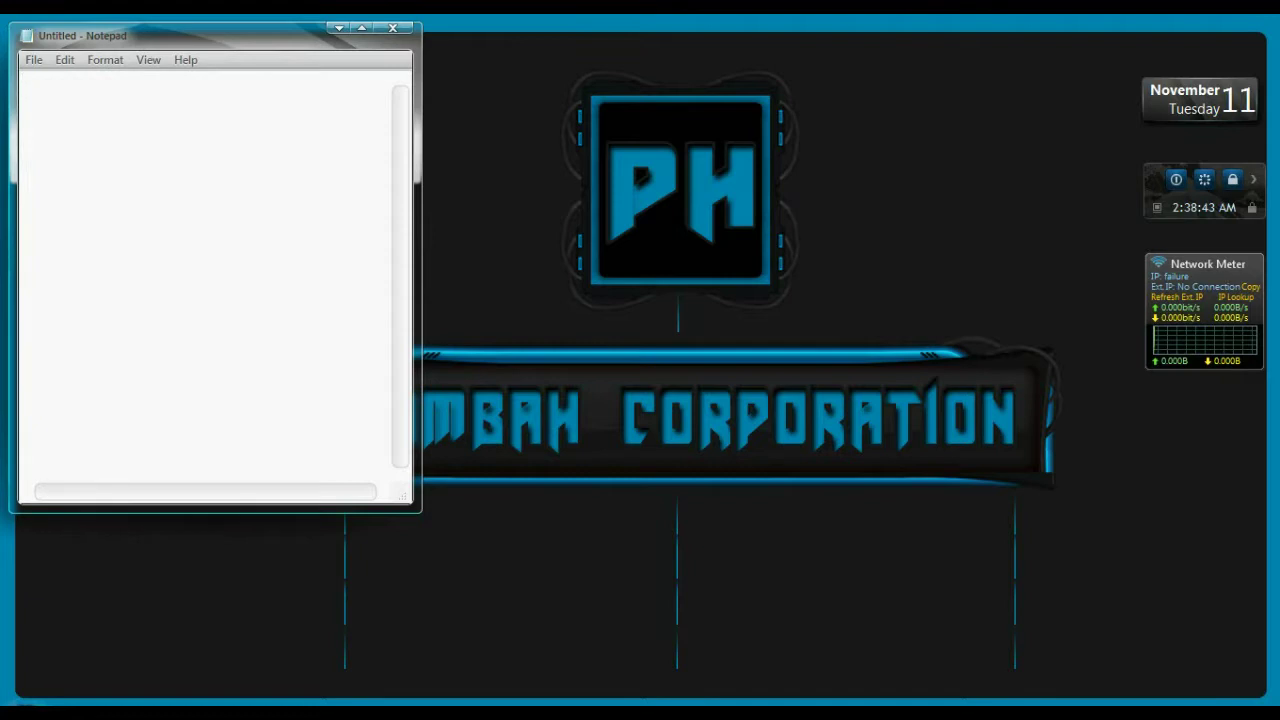
Close the untitled note and refresh the desktop
left_click(393, 27)
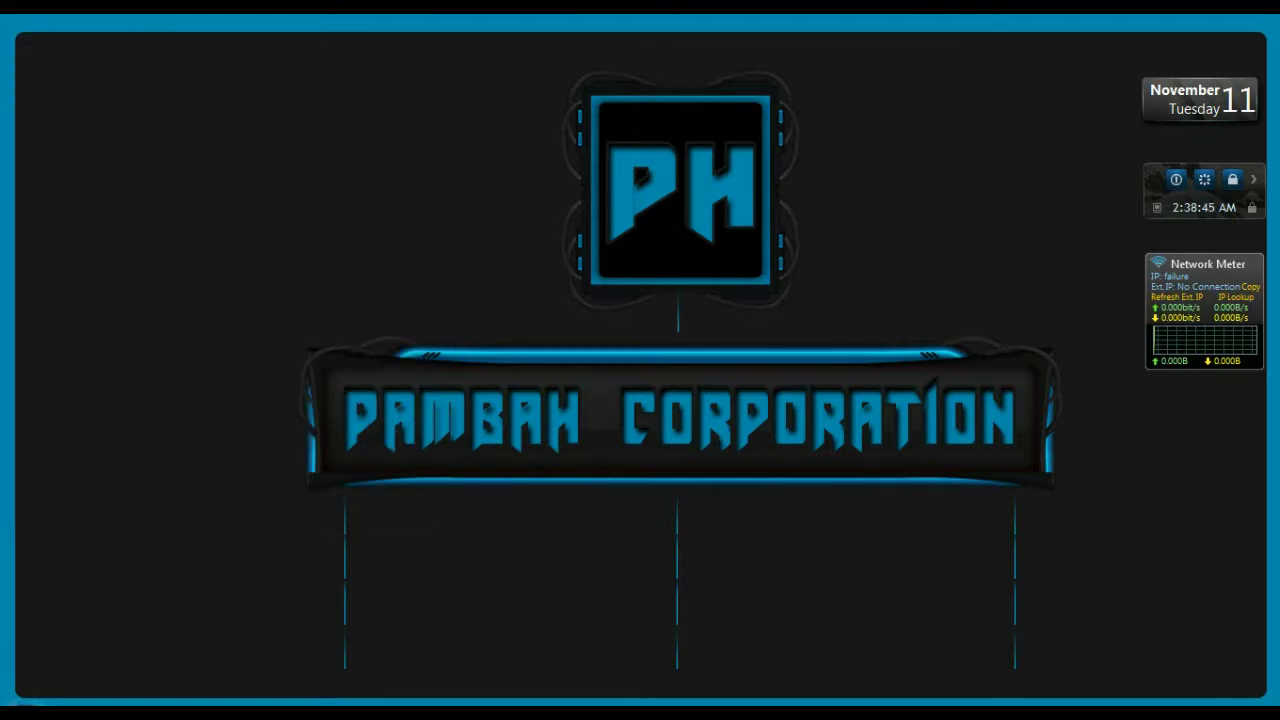
right_click(464, 173)
key("Return")
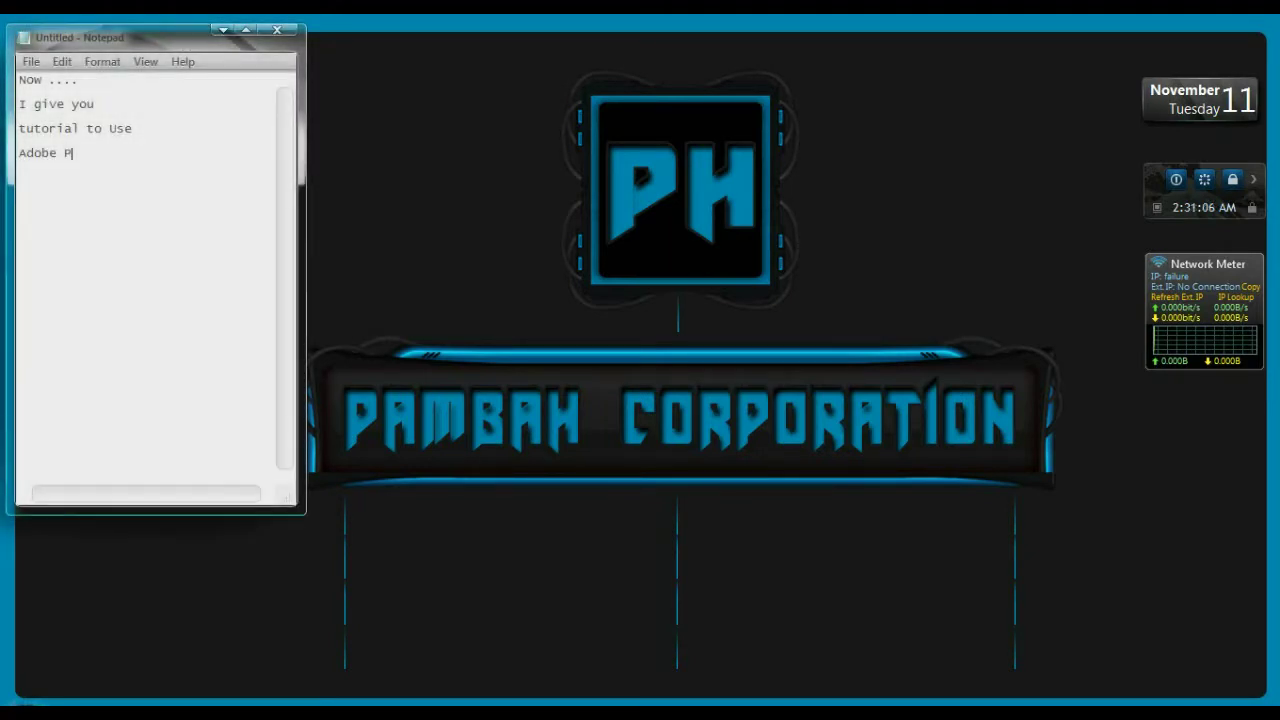
Complete the note's last line so it reads "Adobe Photoshop SPLASH BACKGROUND"
type("otosho")
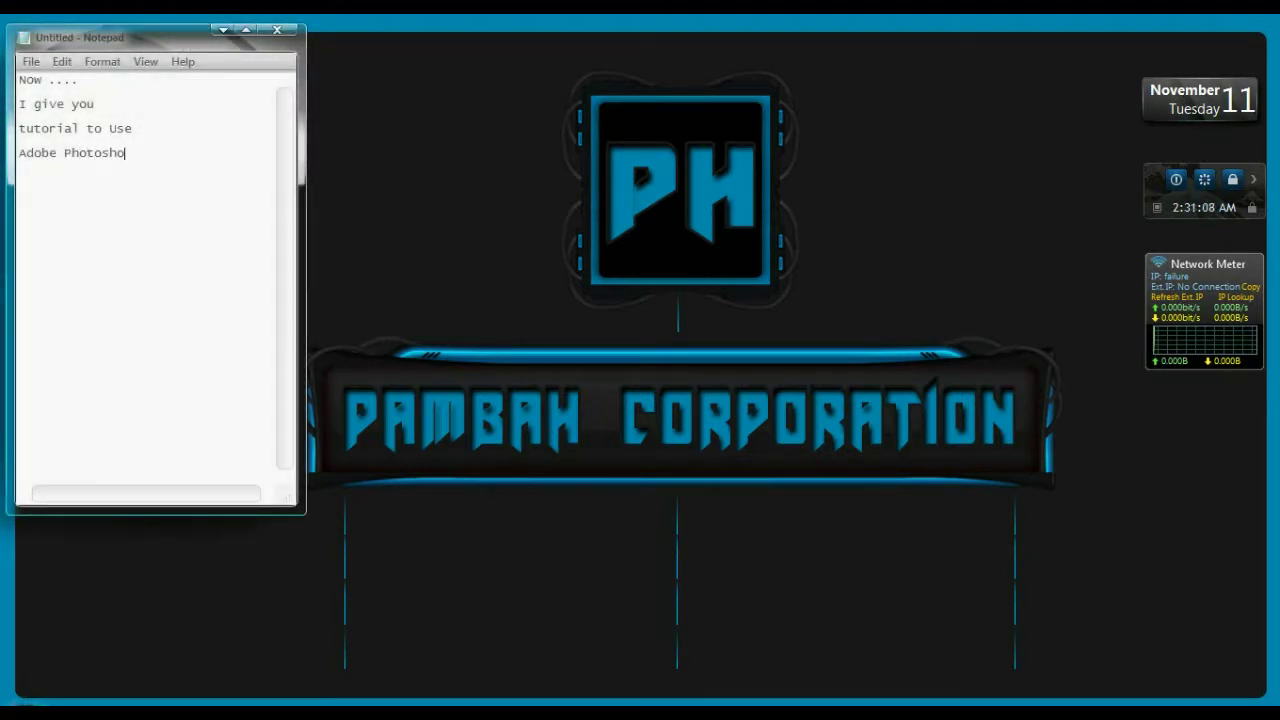
type("p Bakc")
key("BackSpace")
key("BackSpace")
type("ckground")
key("BackSpace")
key("BackSpace")
key("BackSpace")
key("BackSpace")
key("BackSpace")
key("BackSpace")
key("BackSpace")
type("SPLASH BACKGROUND")
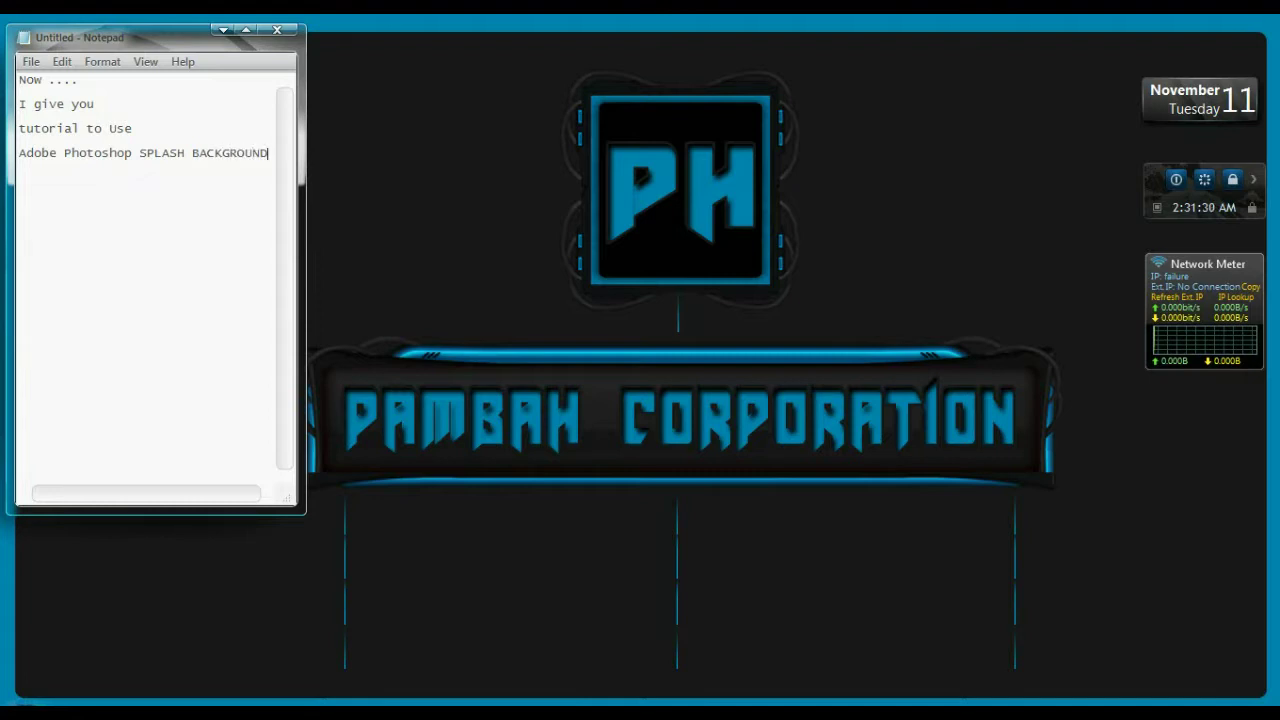
Add the line "For Example Lok At this" below a blank line in the note, and clear all the text
key("Return")
key("Return")
type("For Example  Lok At this")
key("ctrl+a")
key("BackSpace")
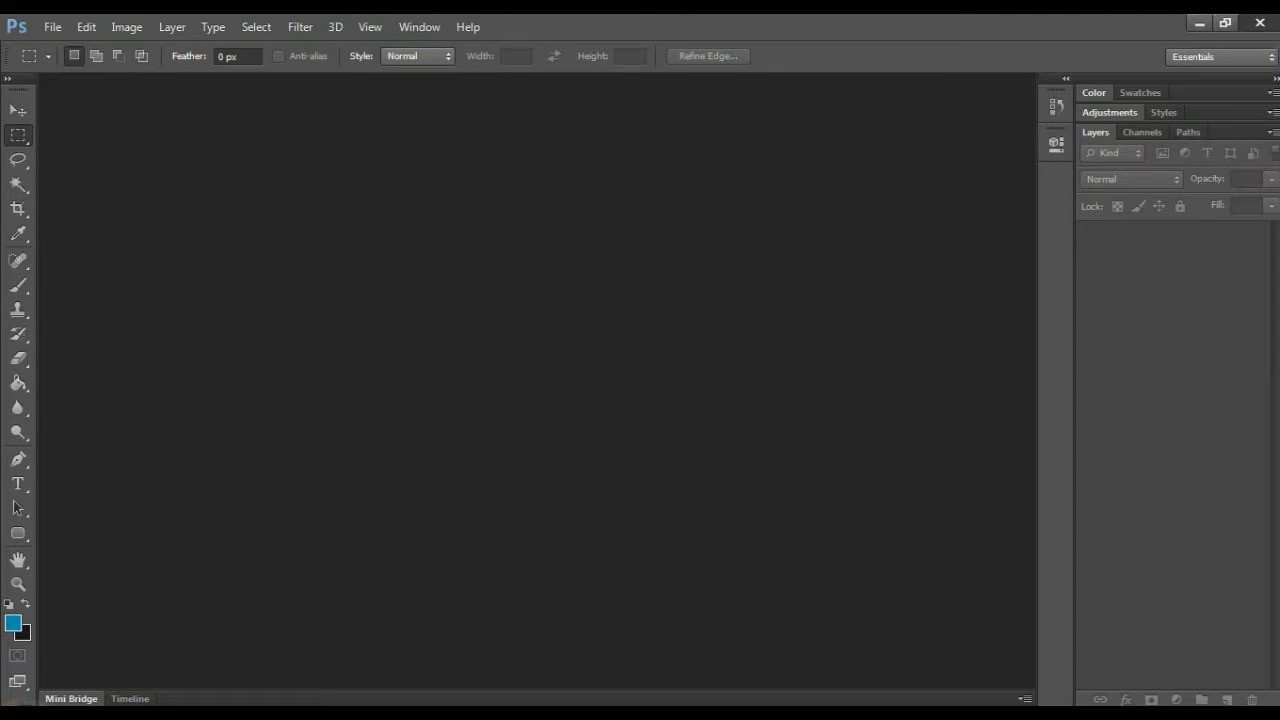
Leave Photoshop for the empty Notepad note, write "This Is my Adobe Photoshop SPLASH BACKGROUND", and clear the text
key("super+d")
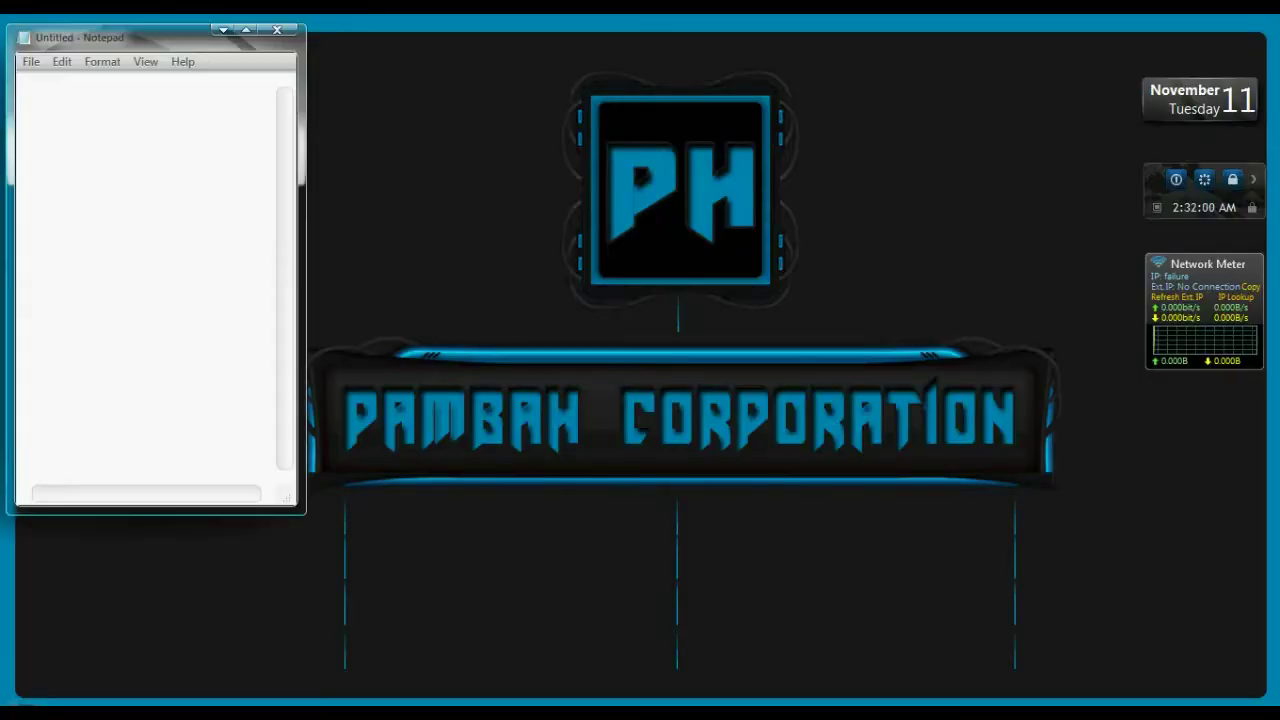
type("This Is my Adobe Photosho ")
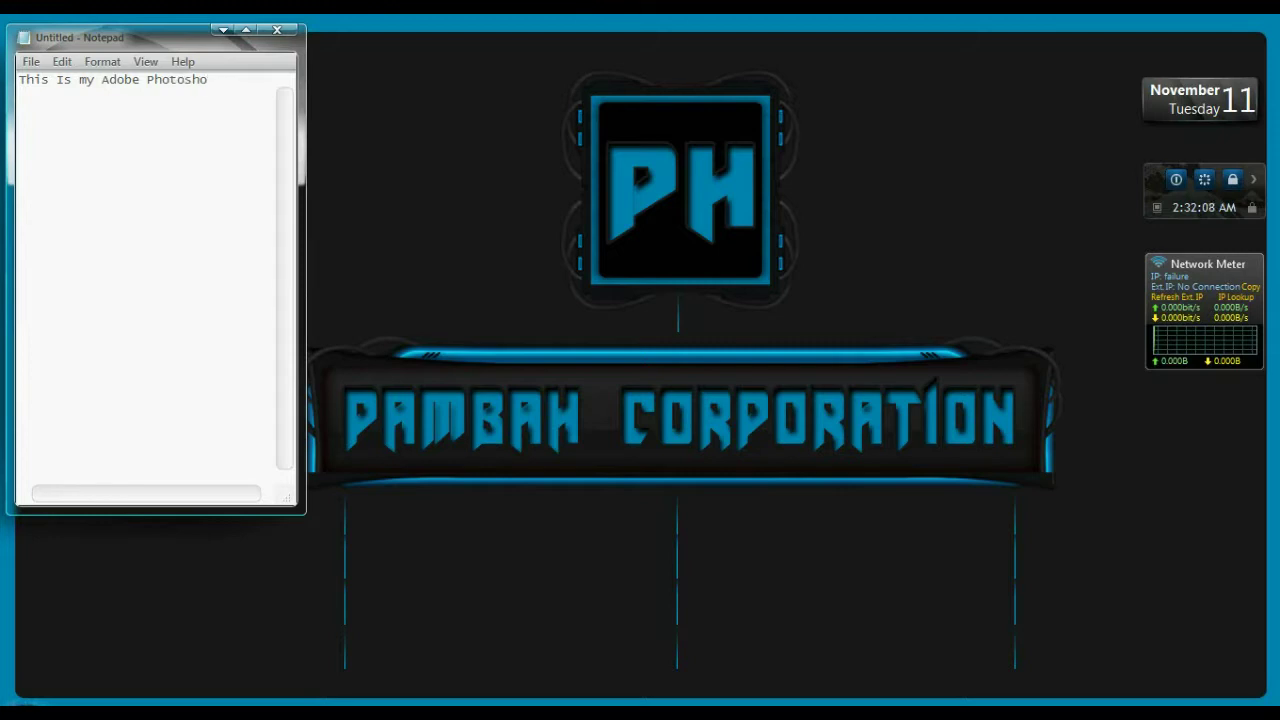
type("p SPLASH BACK")
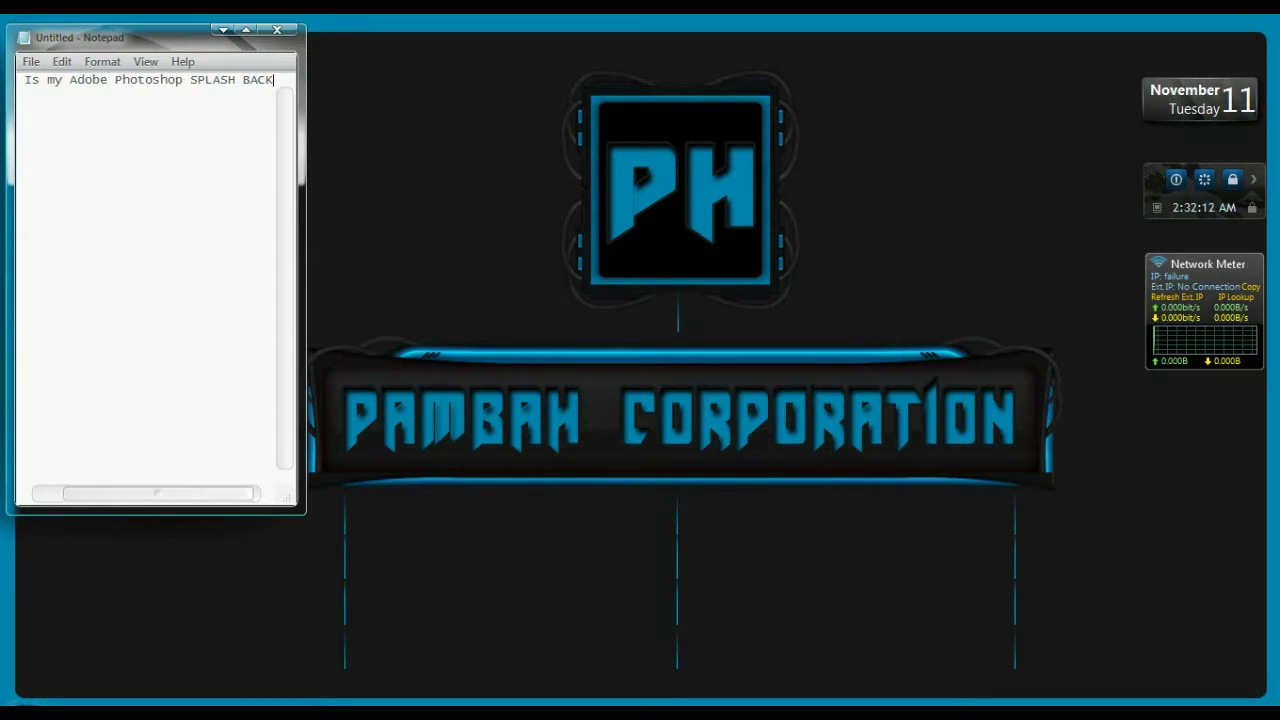
type("GROUND")
key("Home")
key("ctrl+a")
key("BackSpace")
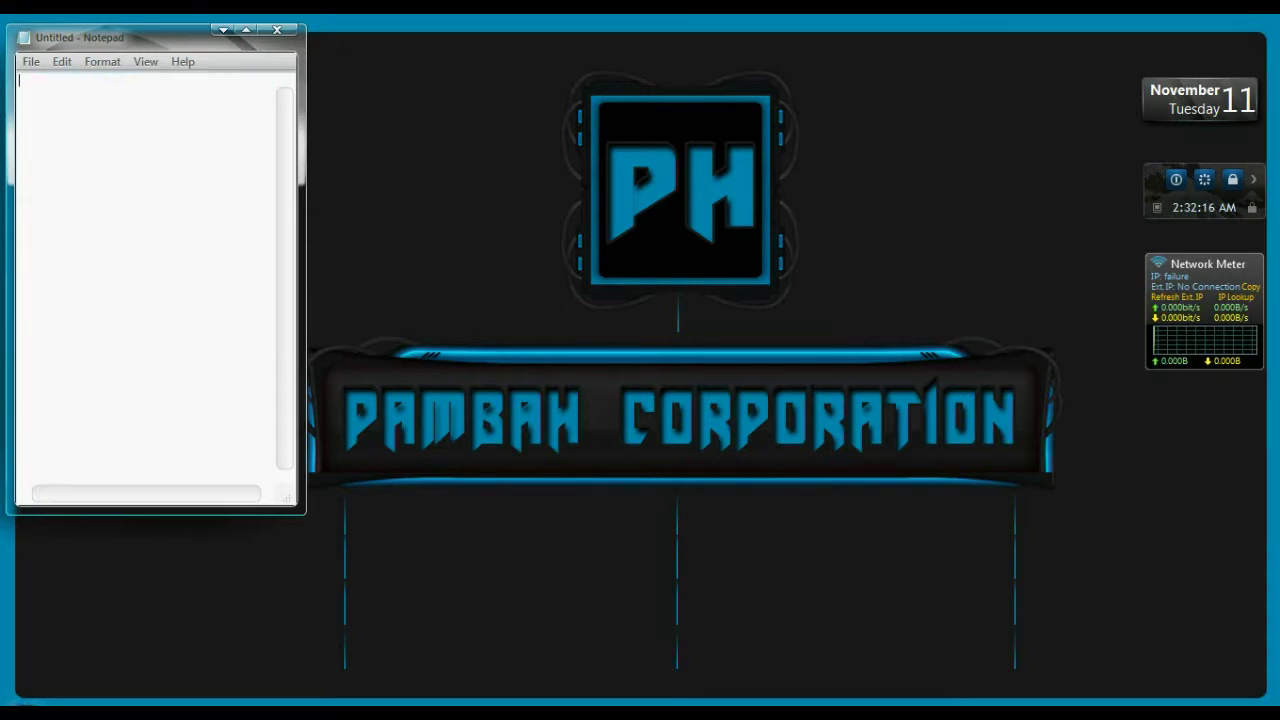
Write "oke Now" and "you ca Use my SPLASH BACKGROUND In My Project" in the note, and clear all the text
type("oke Now")
key("Return")
key("Return")
type("you ca Use my")
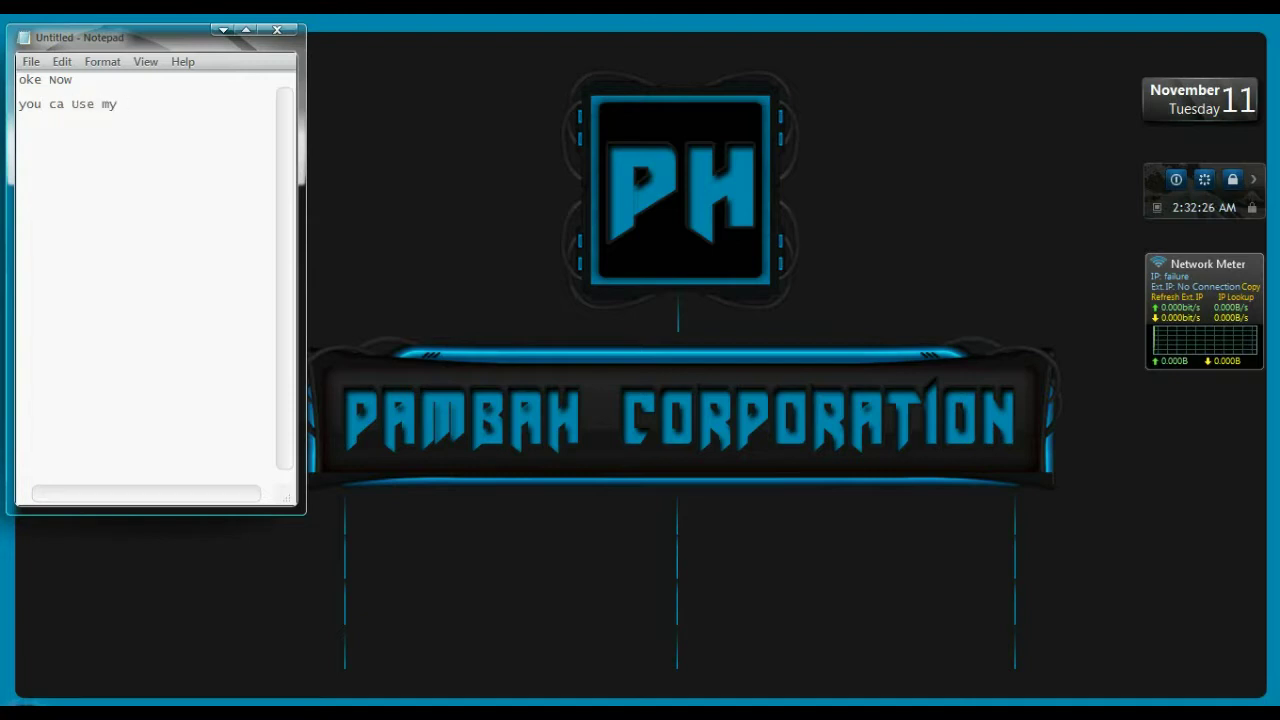
type(" SPLASH BACKGROUND I")
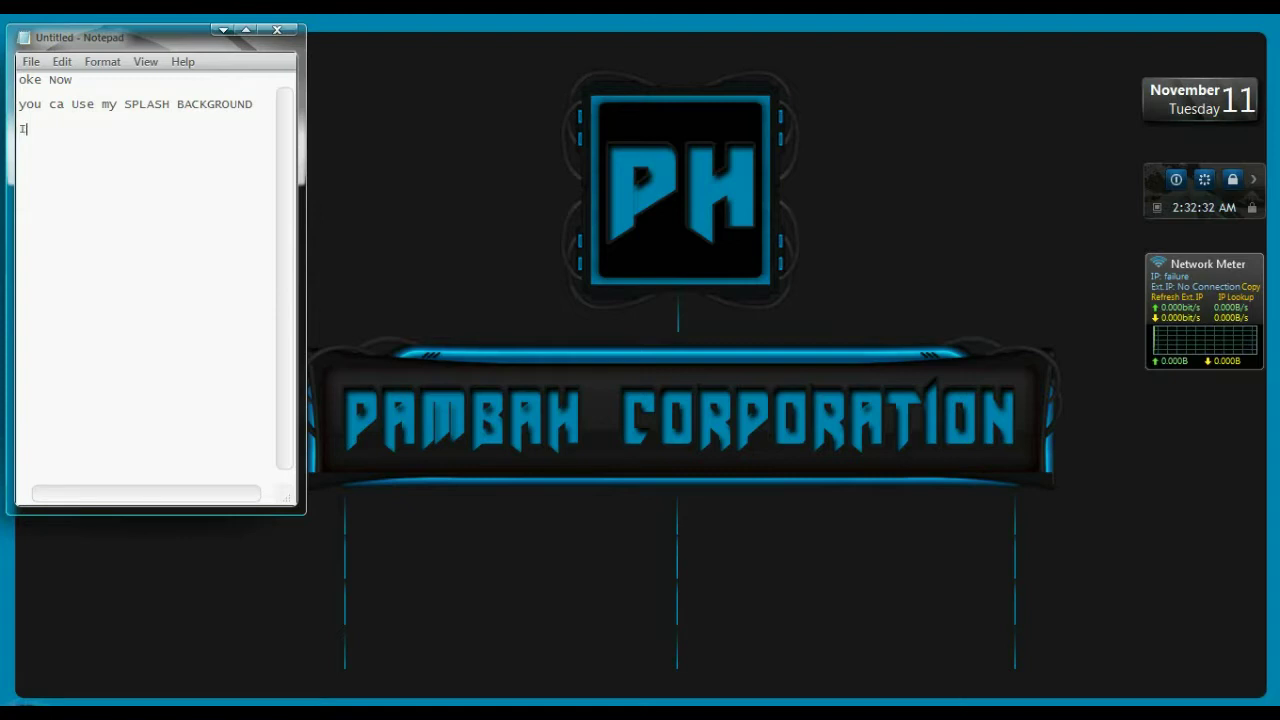
type("n My Project")
key("ctrl+a")
key("BackSpace")
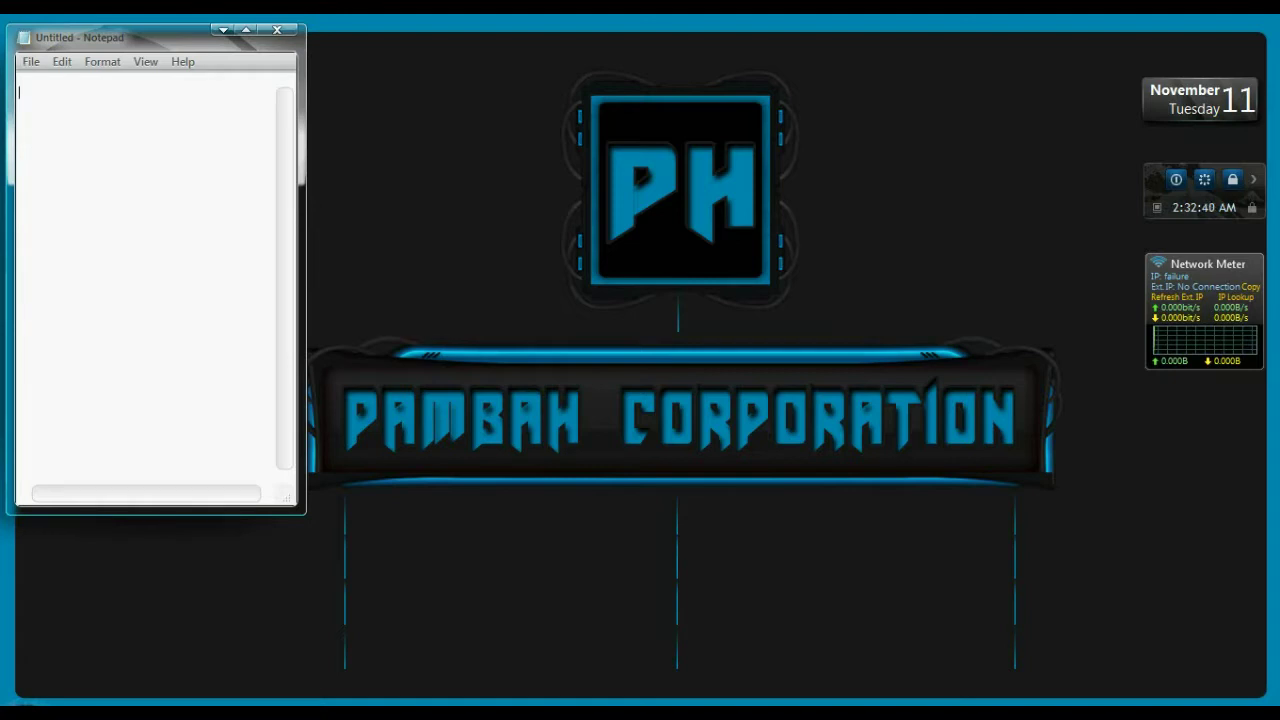
Write the first instruction in the note as three lines: "First", "You Copy That PSArt.dll" and "To"
type("First")
key("Return")
type("You Copy Tha")
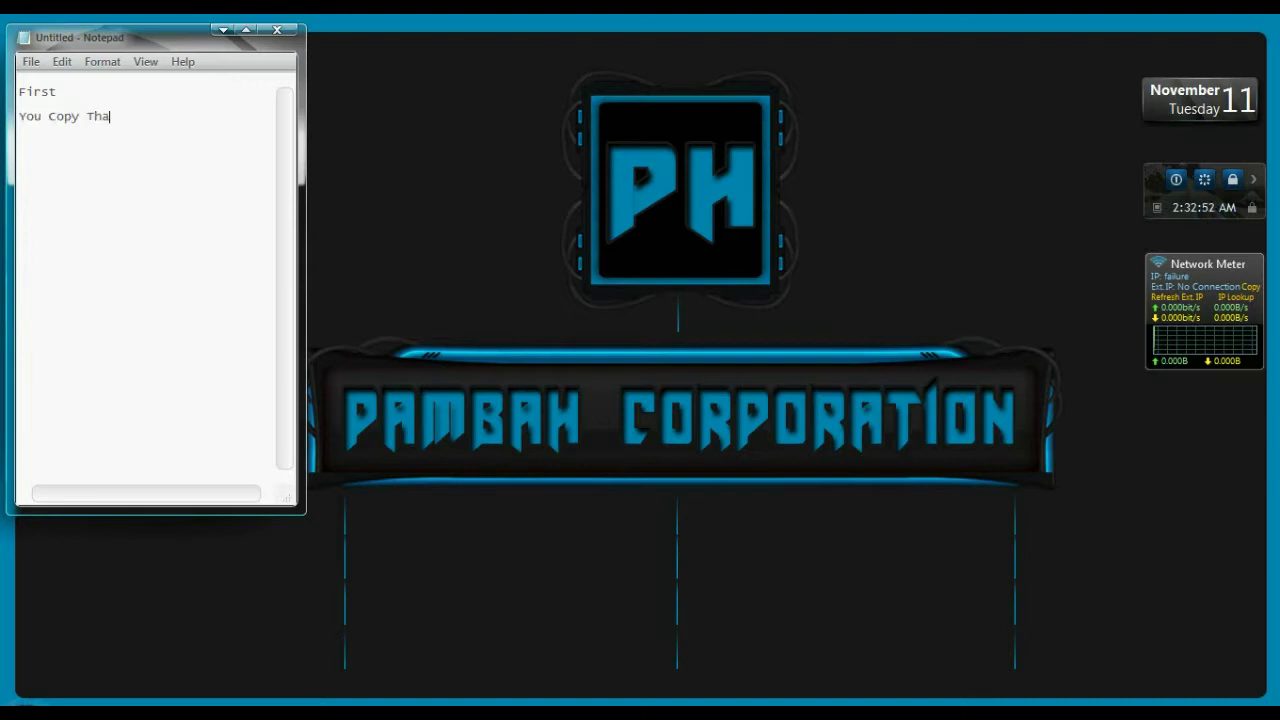
type("t PSArt.dll")
key("Return")
type("To")
Open the Computer window in Windows Explorer and collapse the Devices with Removable Storage group
key("super")
left_click(275, 439)
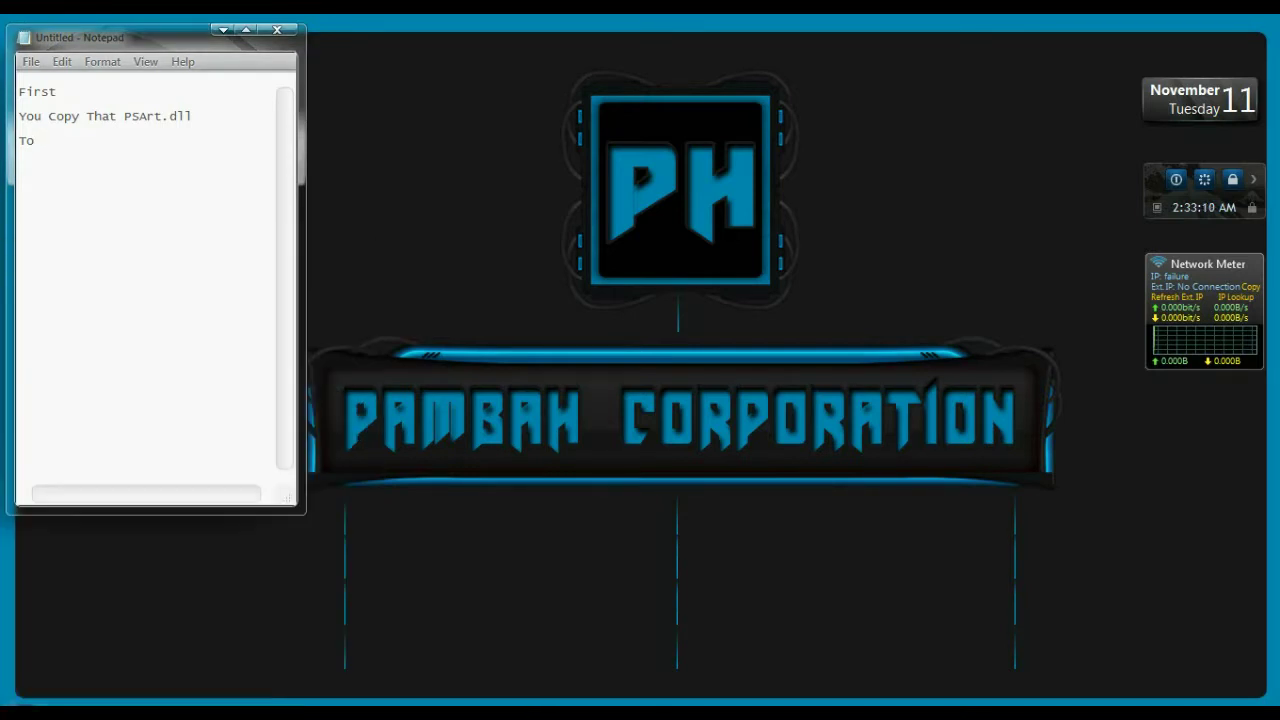
left_click(280, 220)
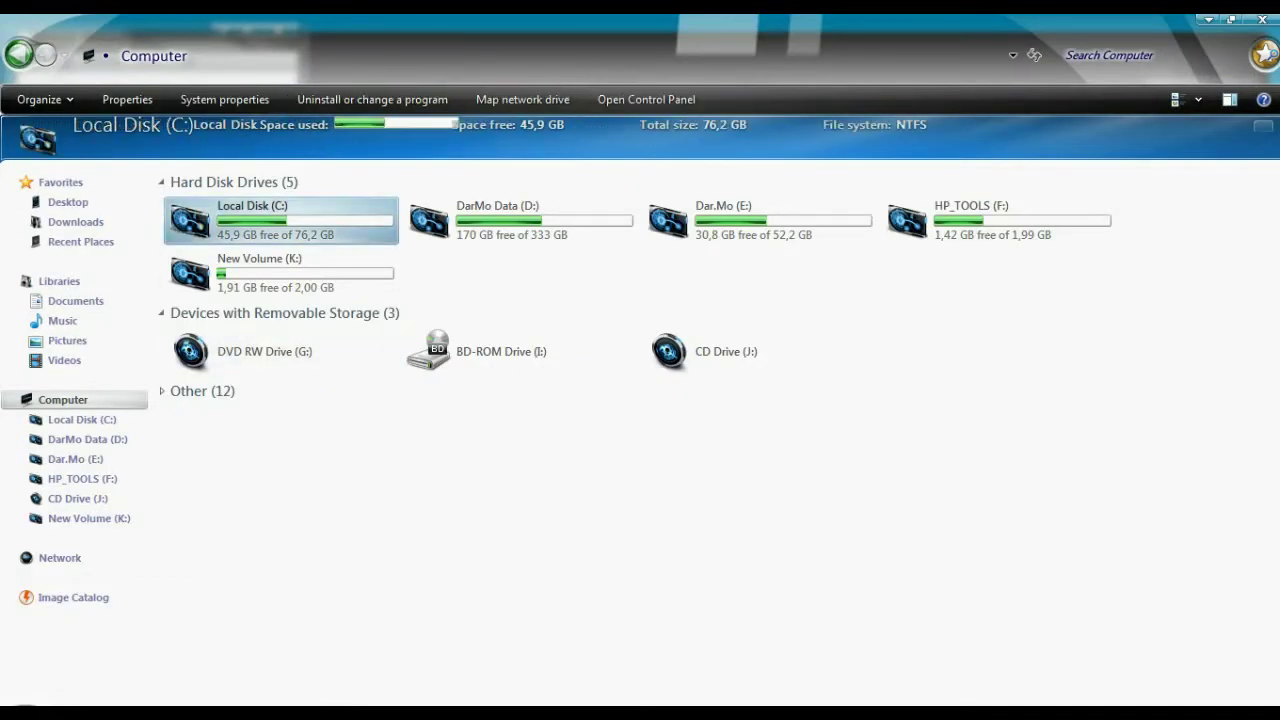
left_click(161, 313)
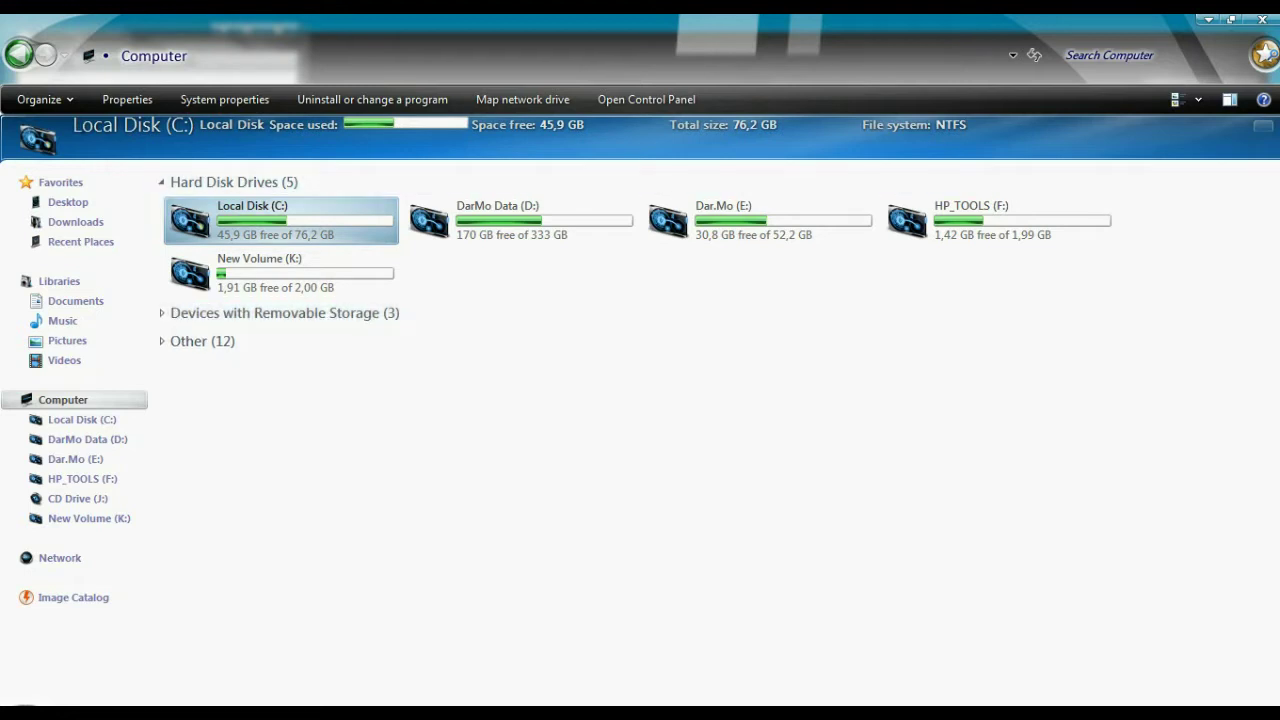
Open the Adobe Photoshop CS6 folder under Program Files\Adobe on Local Disk (C:)
double_click(280, 225)
left_click(220, 302)
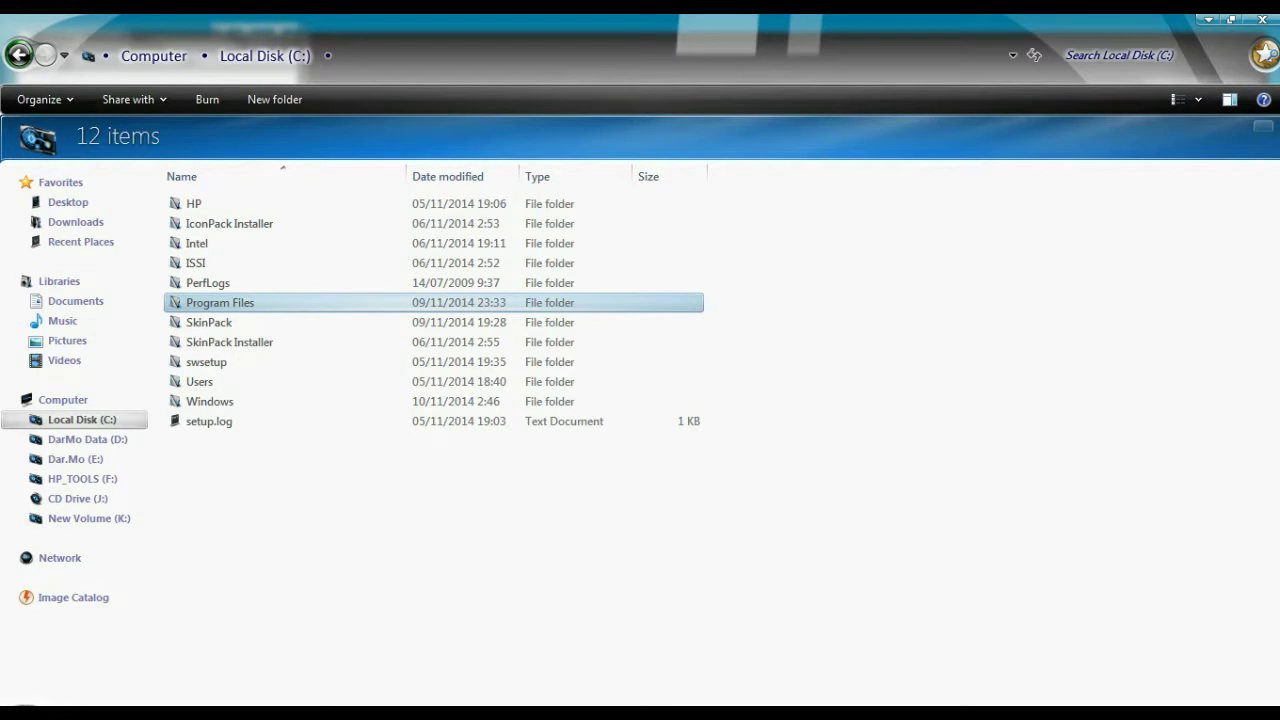
double_click(220, 302)
left_click(200, 203)
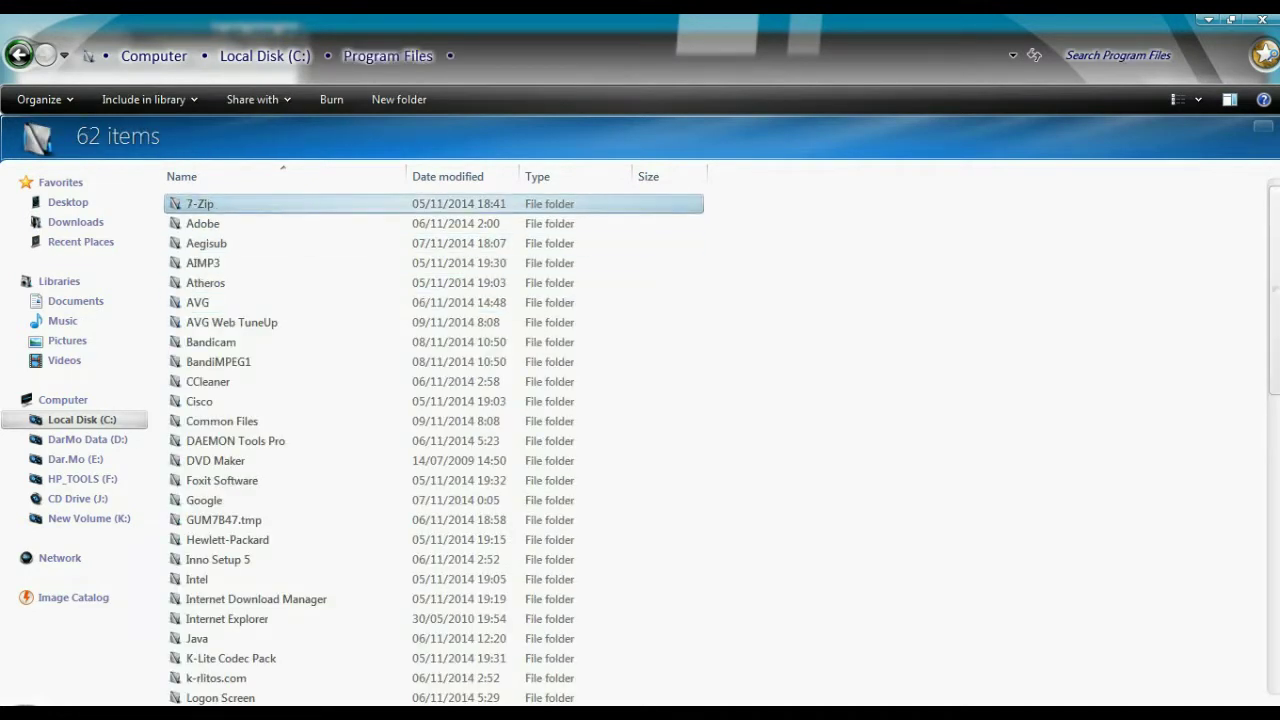
left_click(235, 224)
double_click(235, 224)
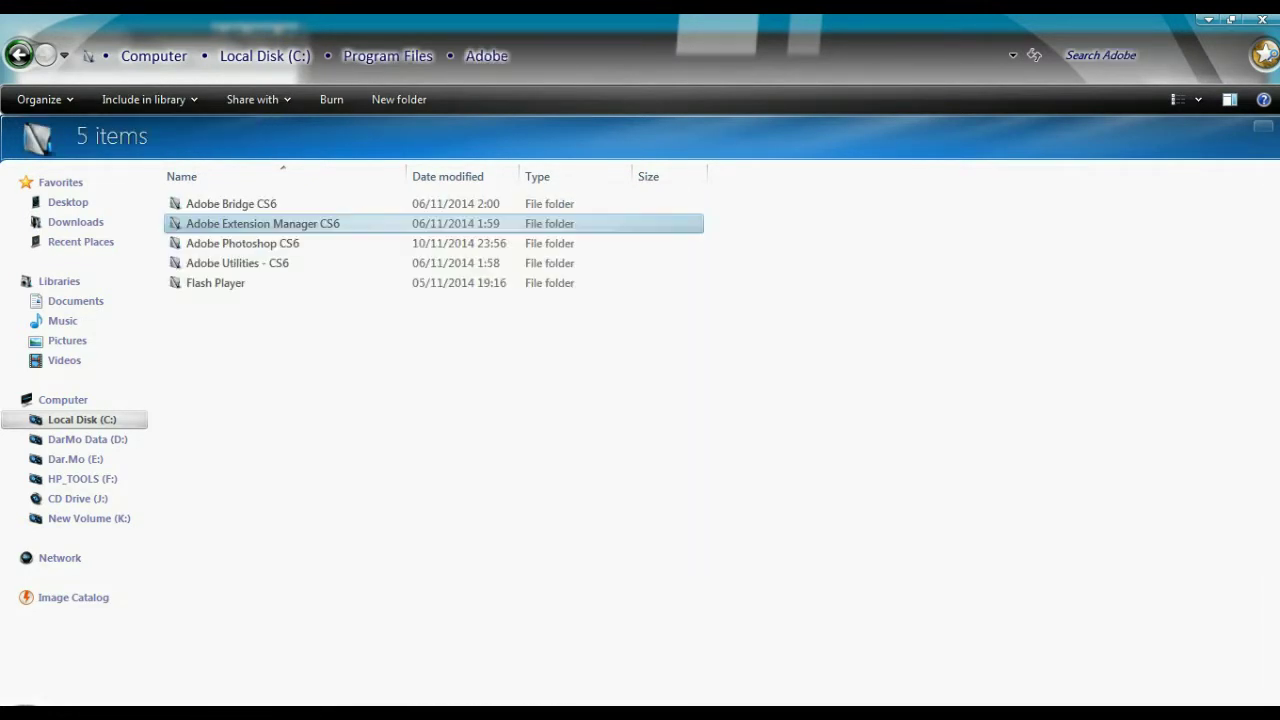
left_click(242, 243)
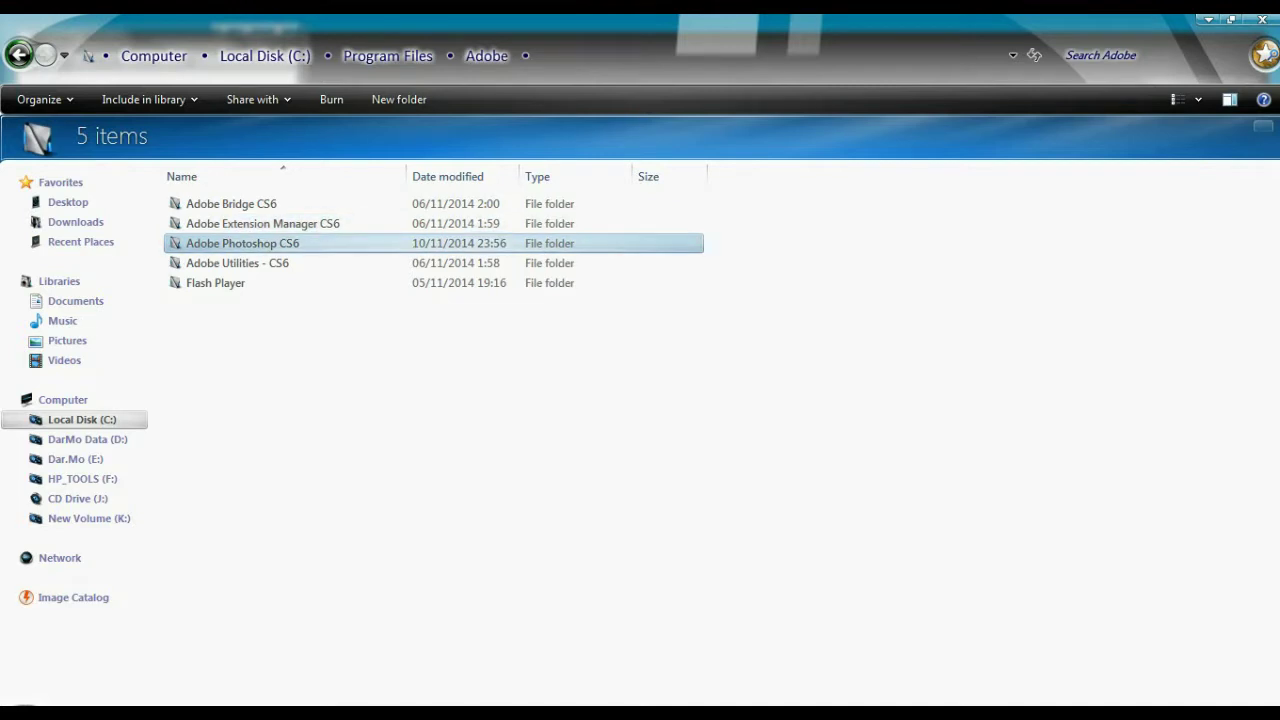
double_click(270, 243)
left_click(420, 361)
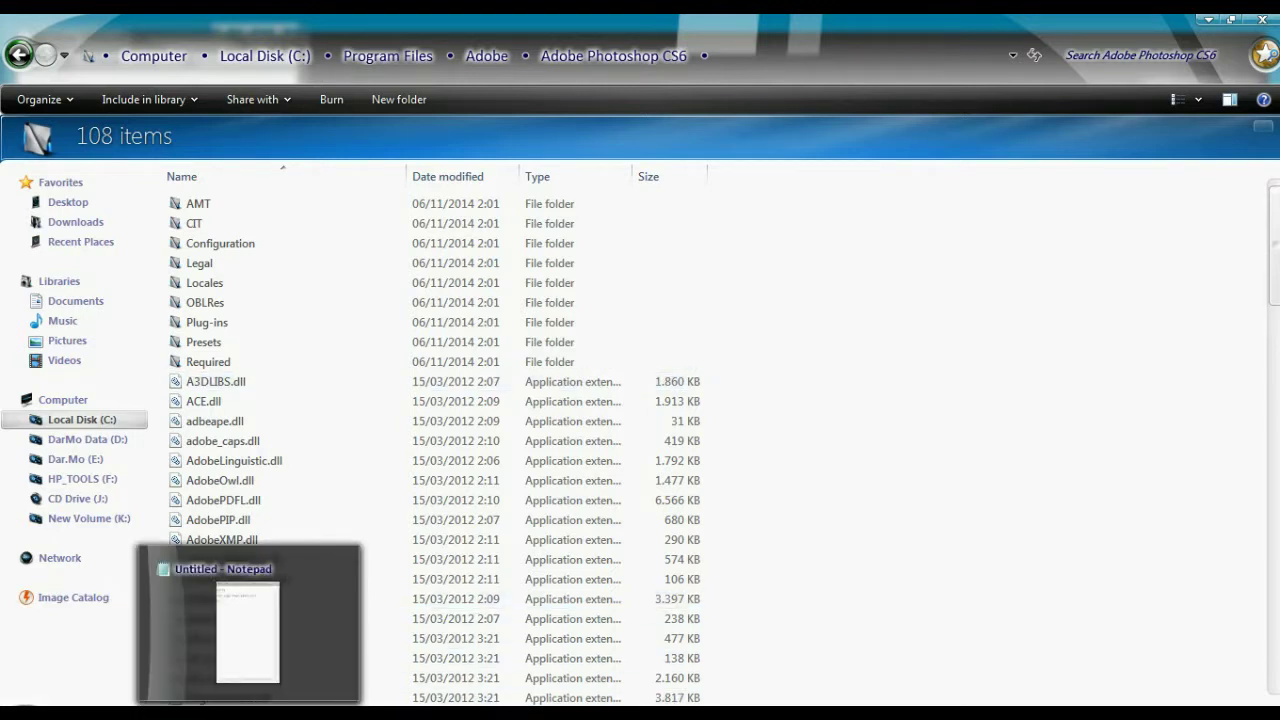
Place the Notepad note over the empty part of the folder window, and paste the folder's copied path after a colon on a new line
left_click(248, 714)
left_click_drag(120, 37, 977, 162)
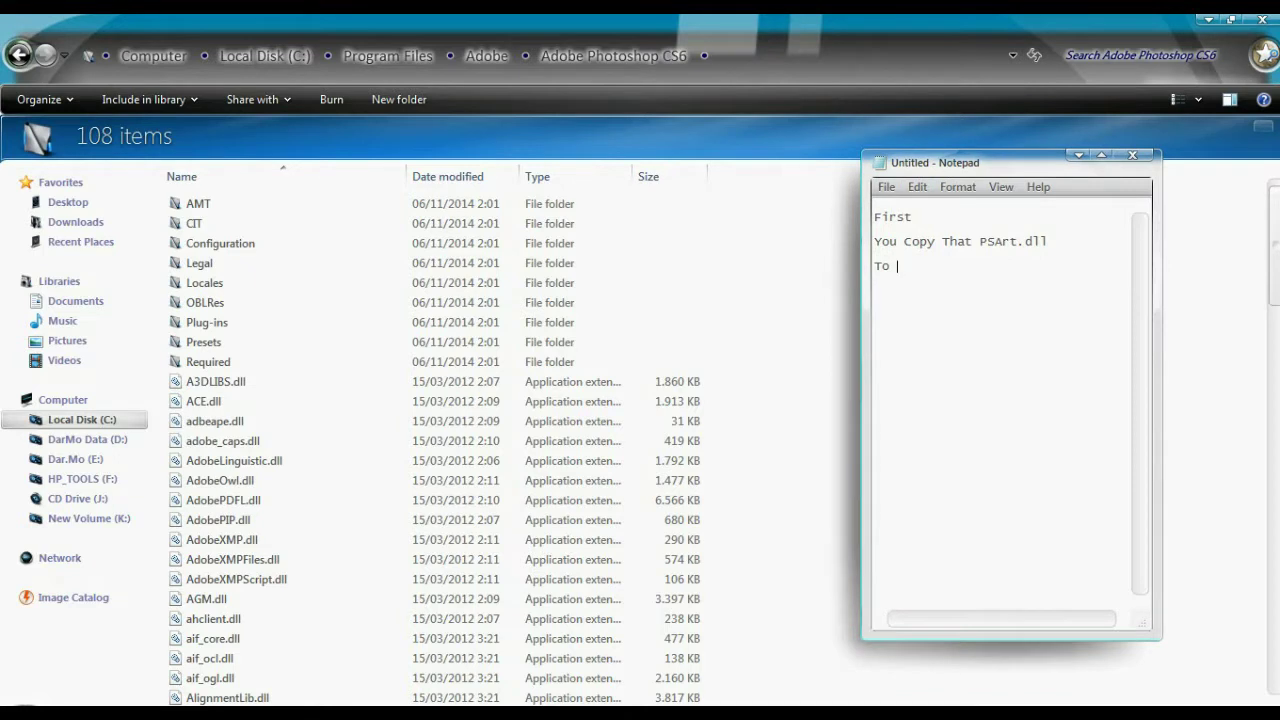
left_click(850, 55)
key("ctrl+c")
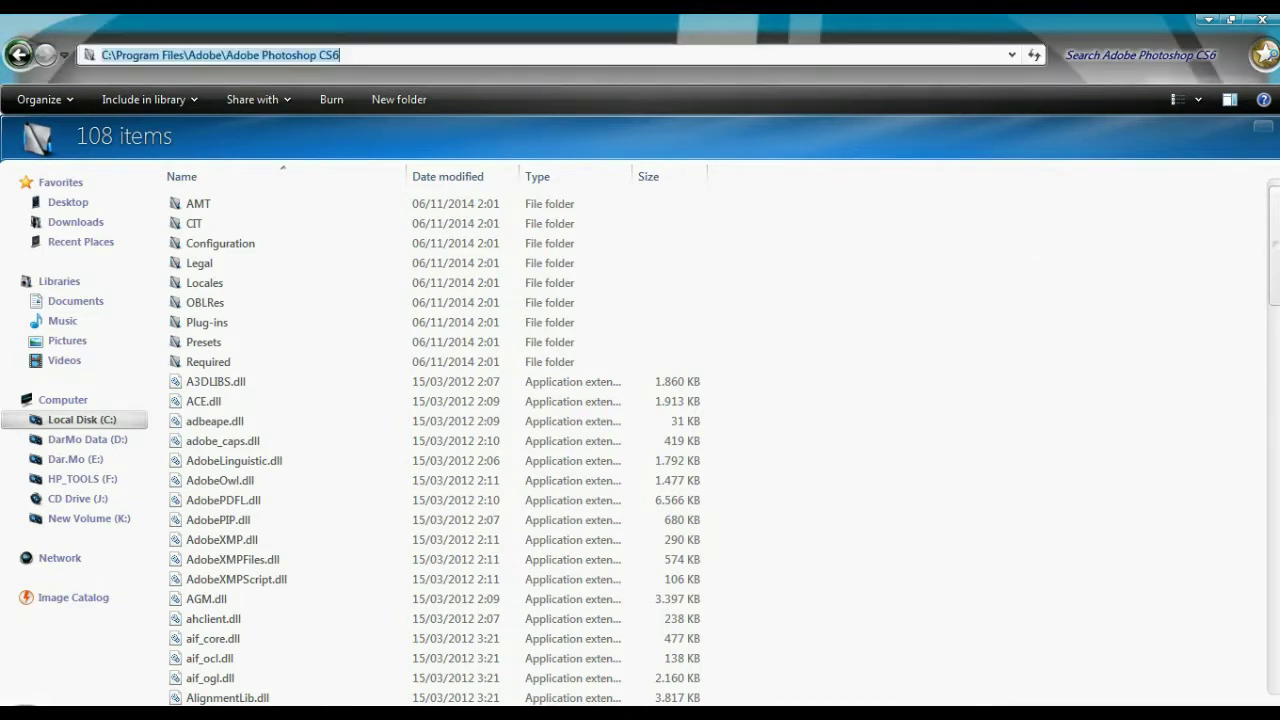
key("alt+Tab")
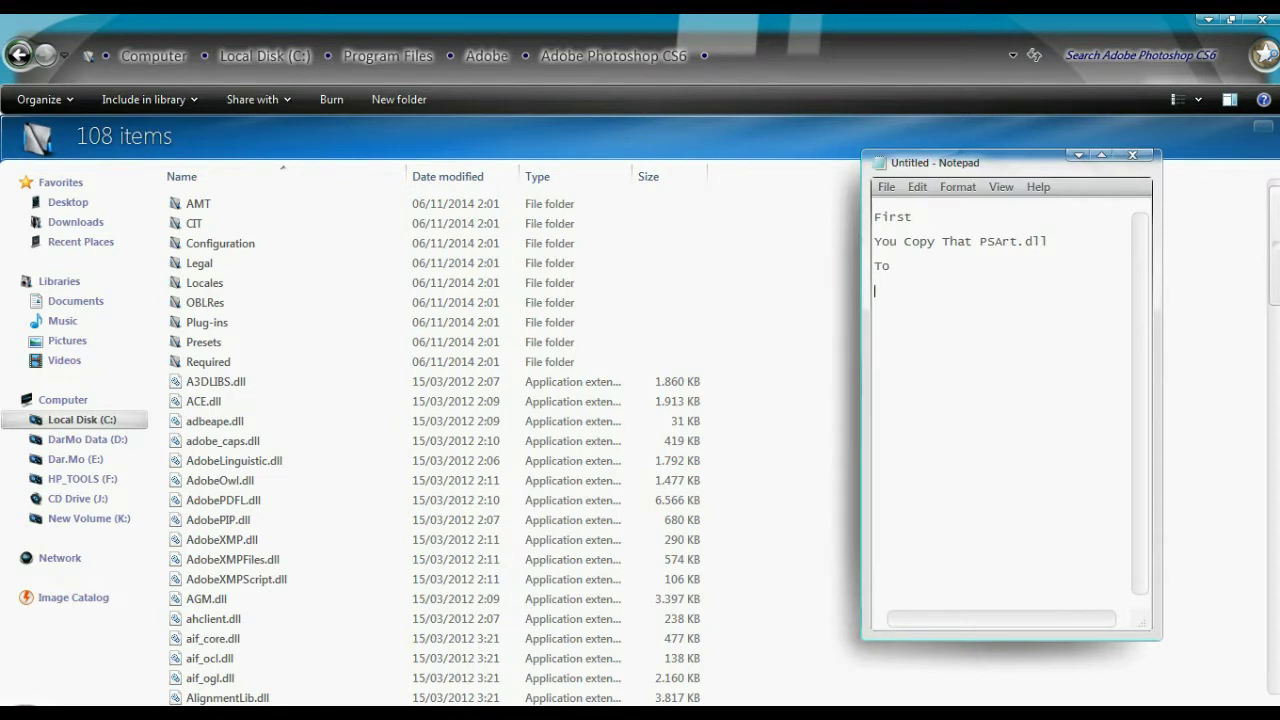
key("Return")
type(":")
key("ctrl+v")
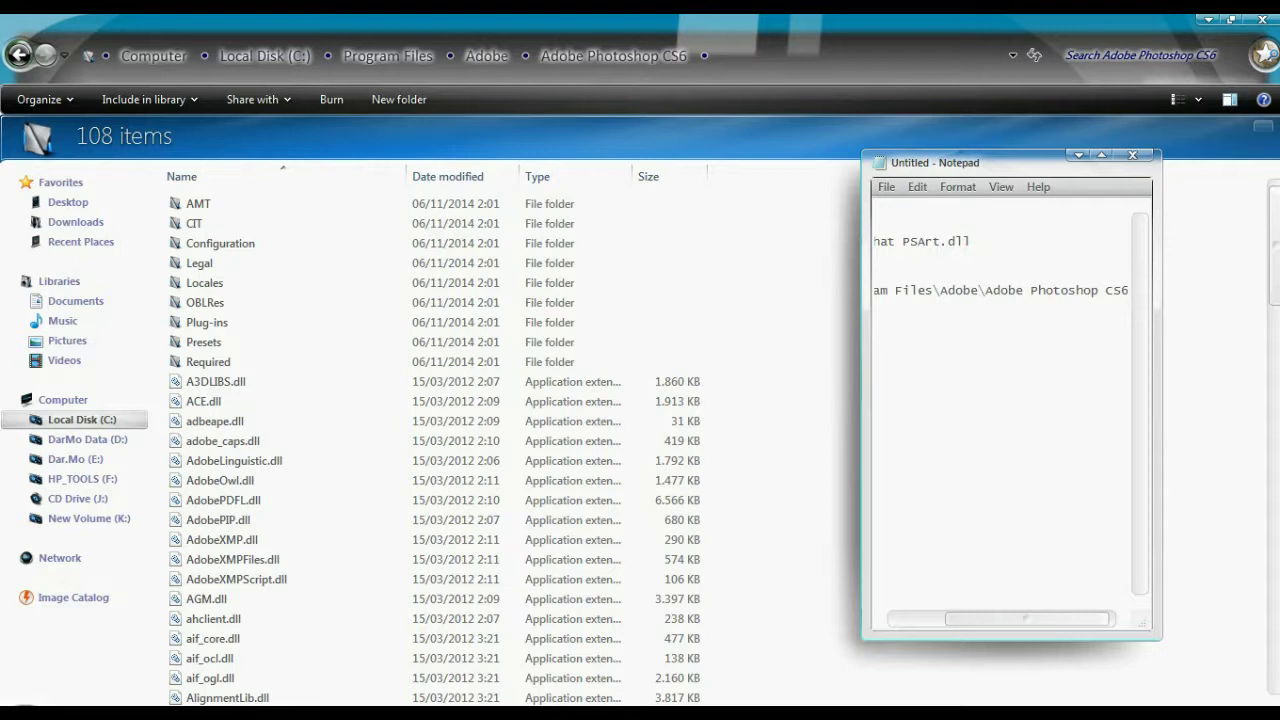
Widen the Notepad window and put the path C:\Program Files\Adobe\Adobe Photoshop CS6 on its own line below the colon
left_click_drag(862, 400, 750, 400)
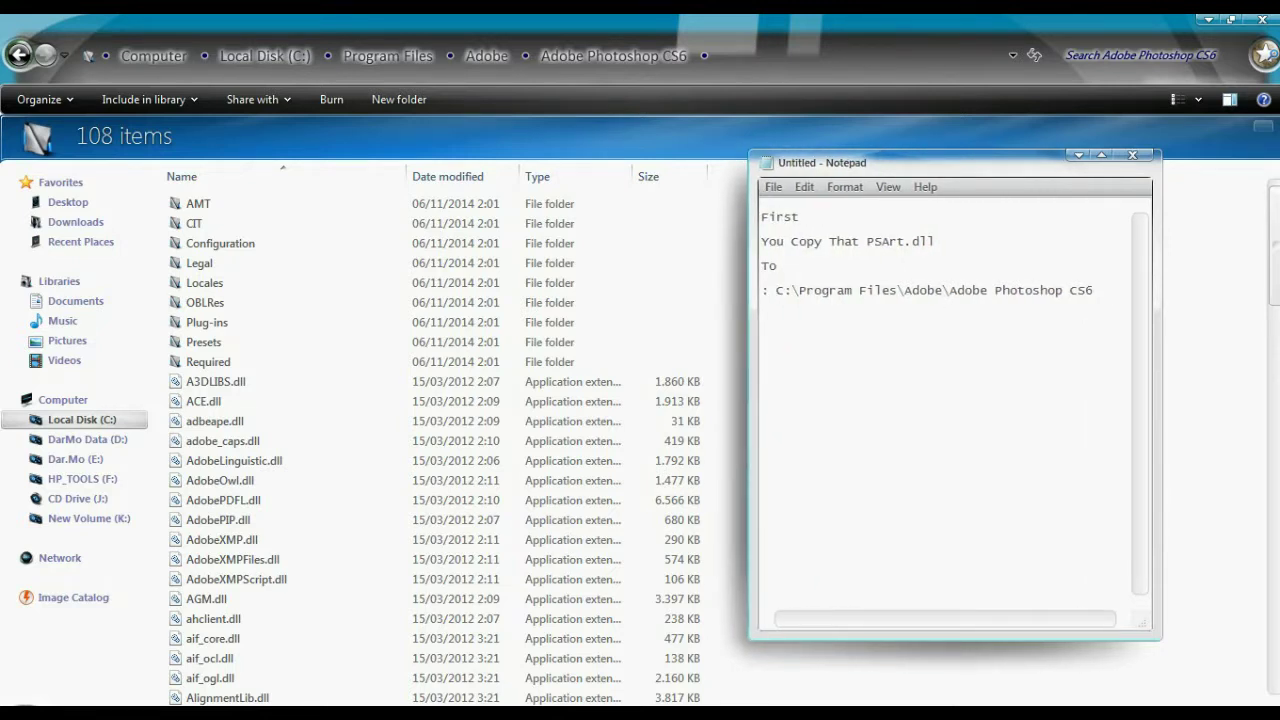
key("Return")
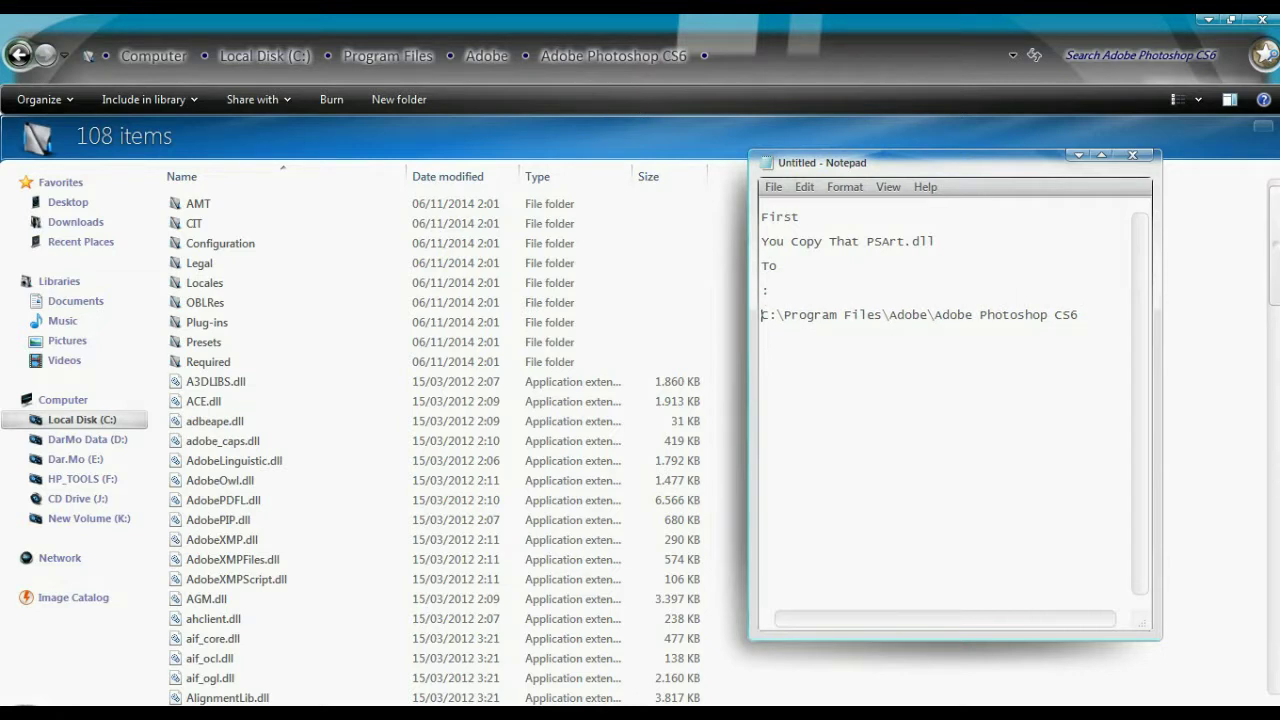
left_click_drag(761, 314, 1080, 314)
left_click(889, 314)
left_click(930, 314)
left_click(1058, 314)
Add the lines "You Find With Type Your Keyboard" and "In Folder Adobe Photoshop CS6" below the path in the note
key("Return")
type("You Find With Type Your ")
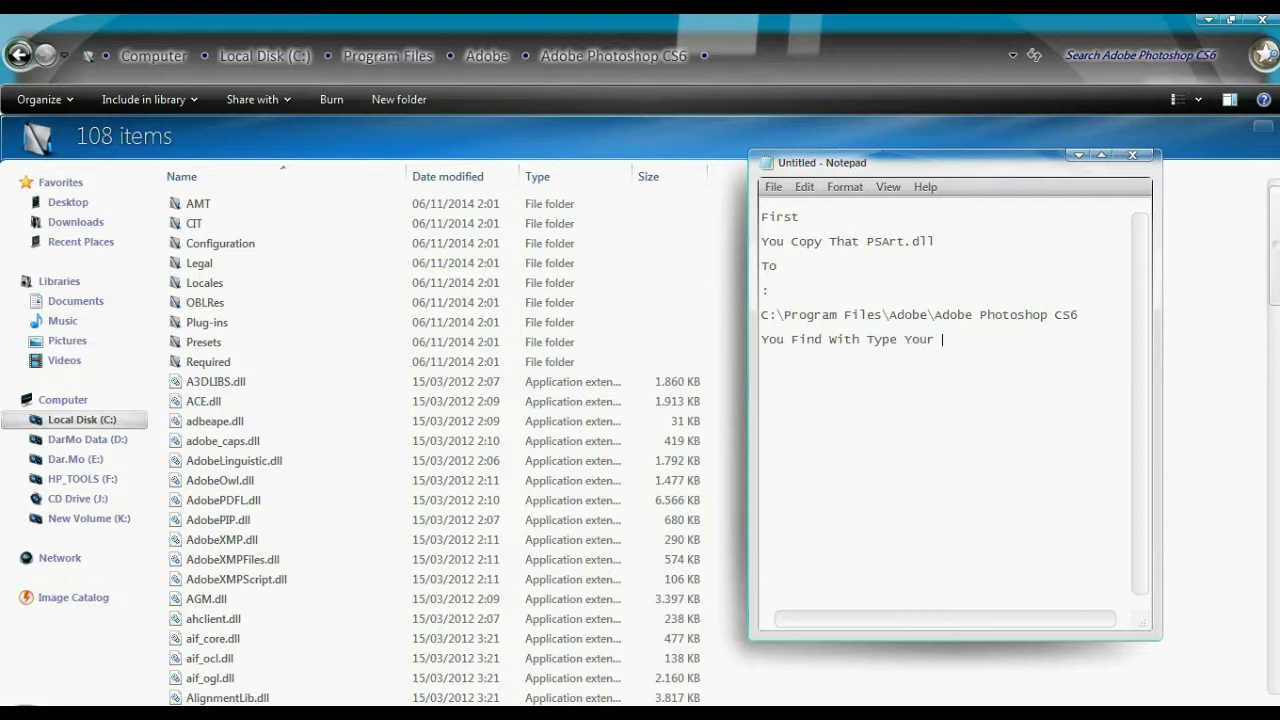
type("Keyboard")
key("Return")
type("In Folder Adobe Photoshop CS6")
key("Return")
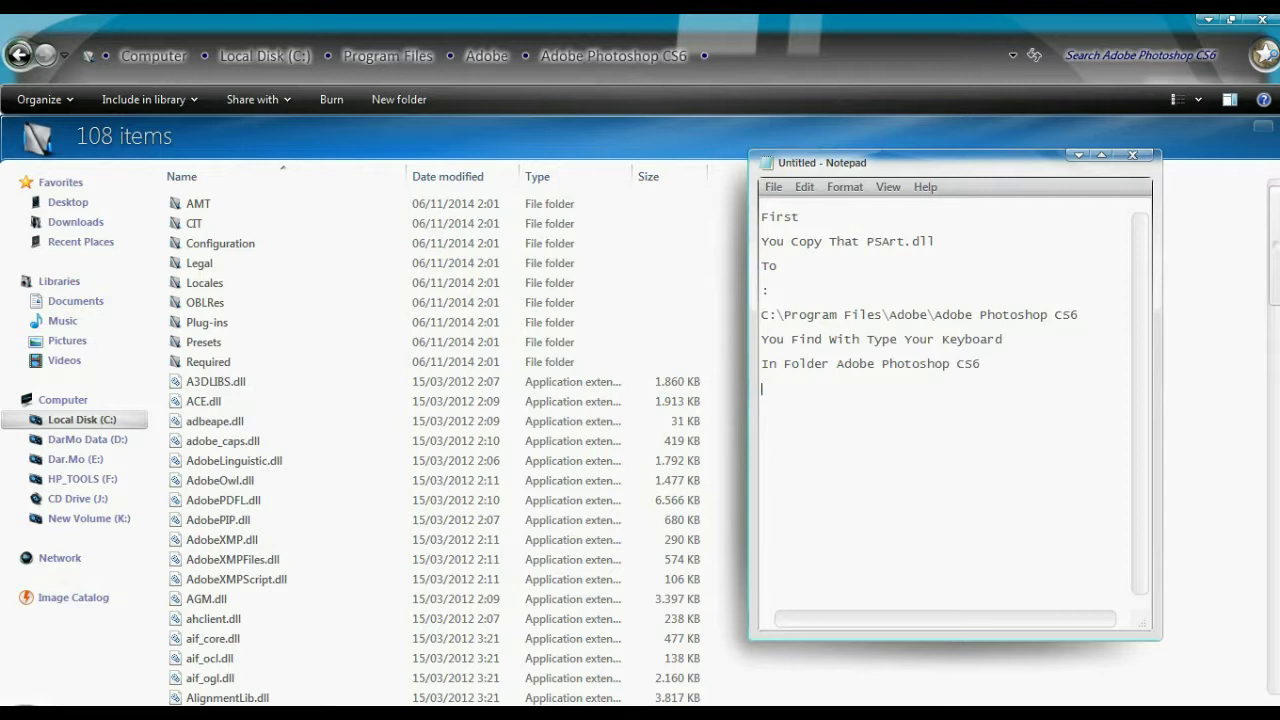
Add the lines "Type PSA" and "To Step Fast look dll Files." at the end of the note
type("Type PSA")
key("Return")
key("Return")
type("To Step Fast ")
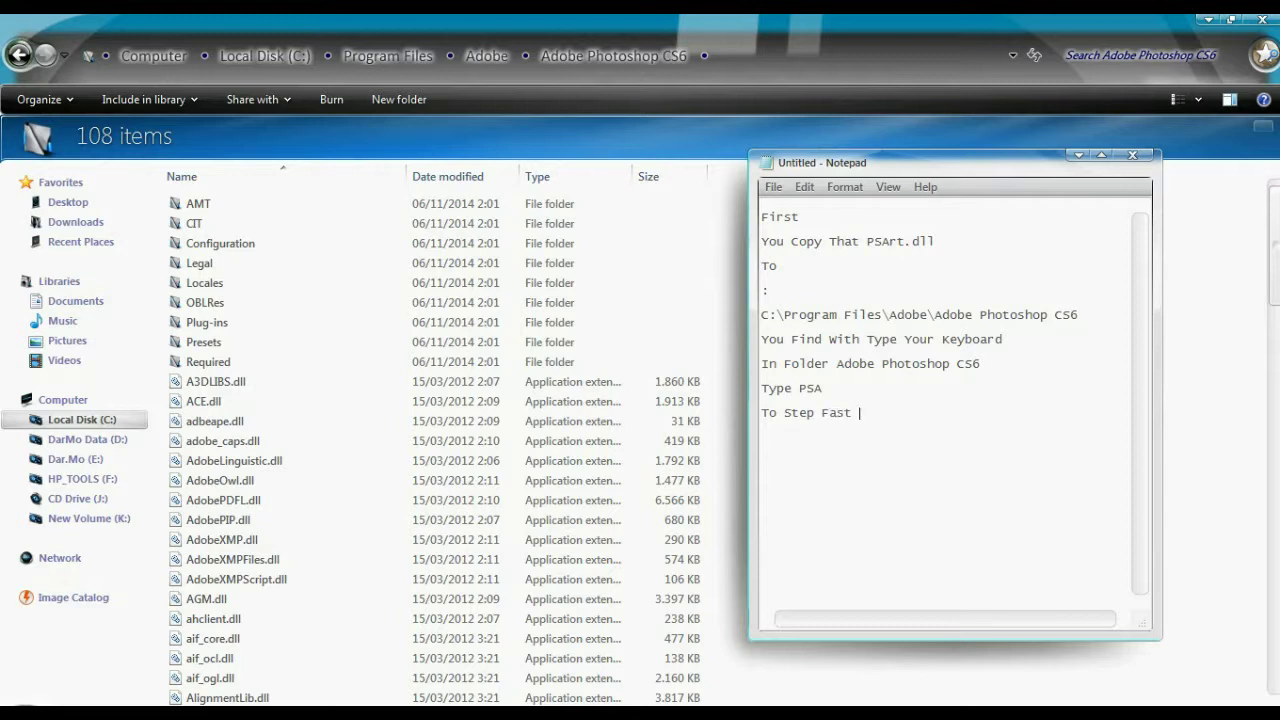
type("look dll Files.")
Replace the whole note with the lines "look at this" and "for example", then empty it and put Notepad out of view
key("ctrl+a")
type("look at ")
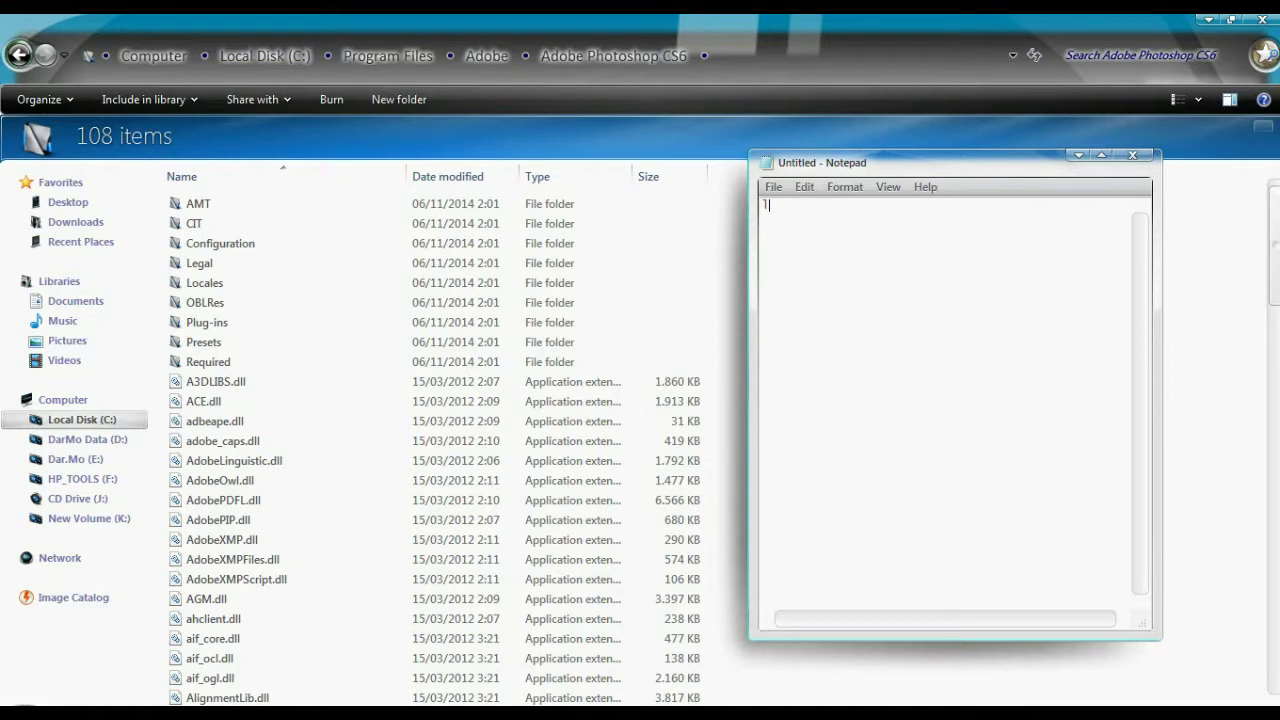
type("this")
key("Return")
key("Return")
type("for example")
key("ctrl+a")
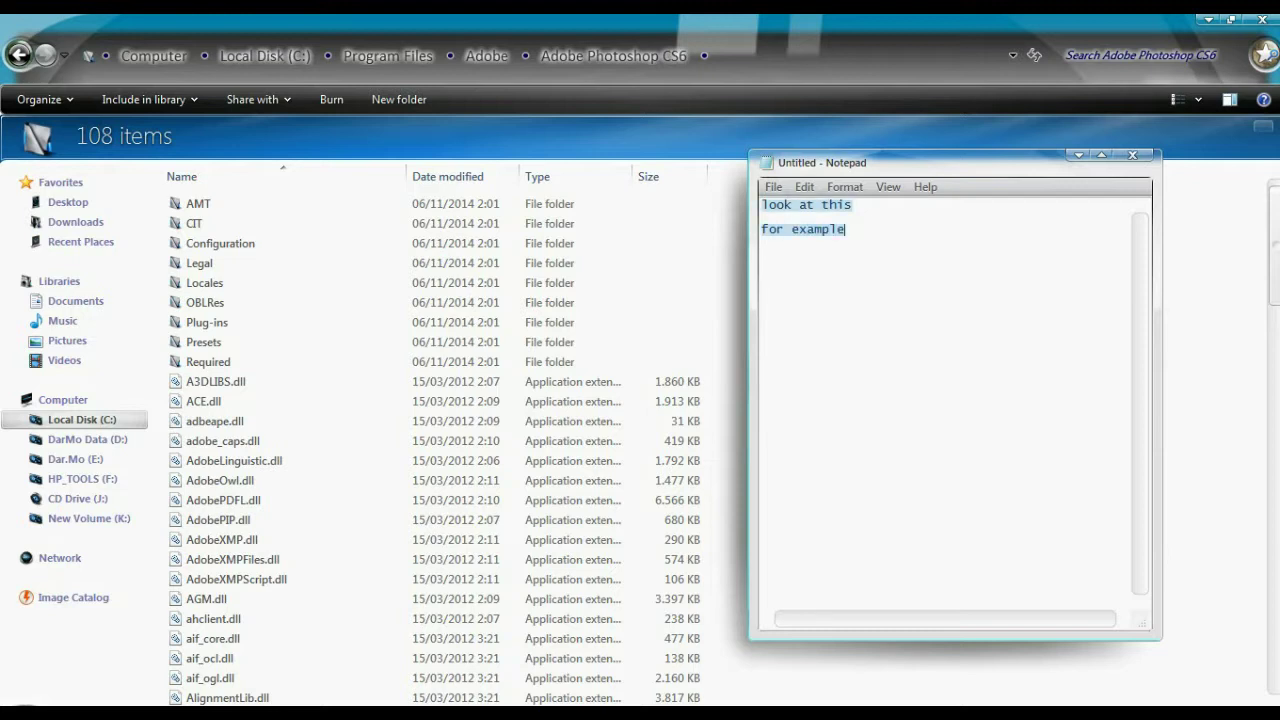
key("Delete")
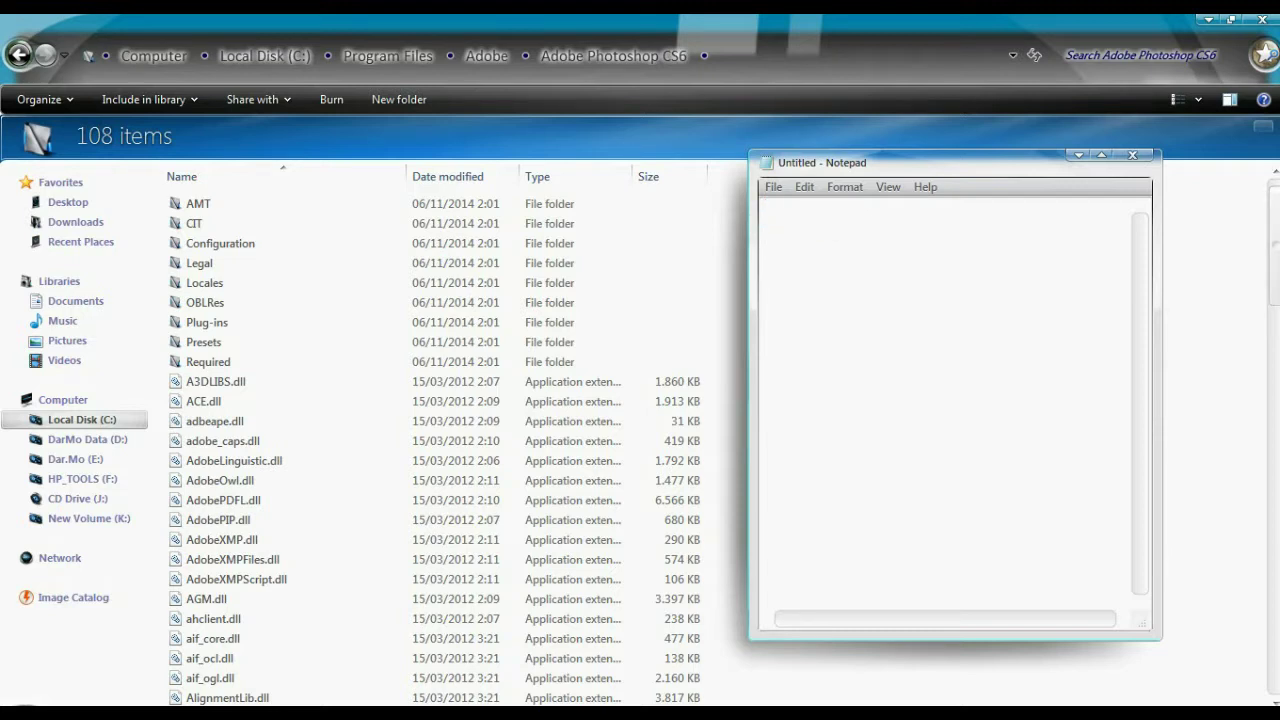
key("alt+F4")
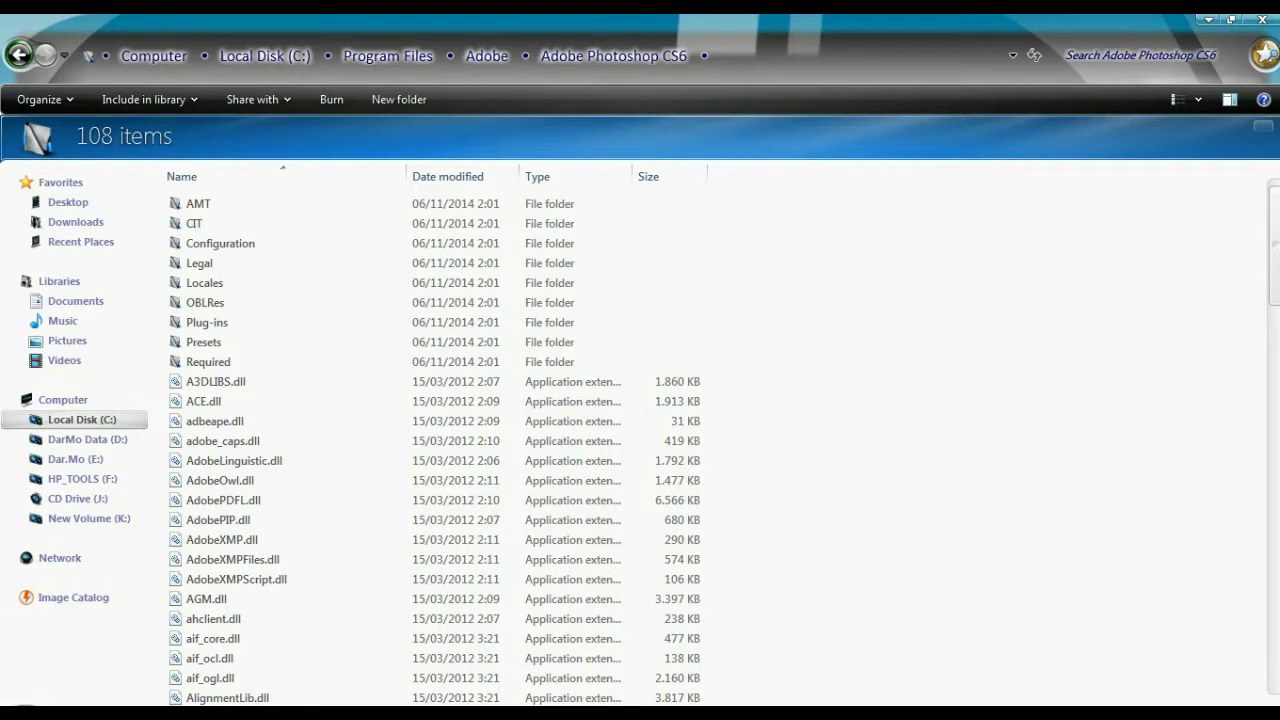
Find PSArt.dll in the Adobe Photoshop CS6 folder and delete it, keeping PSArt_Original.dll
type("ps")
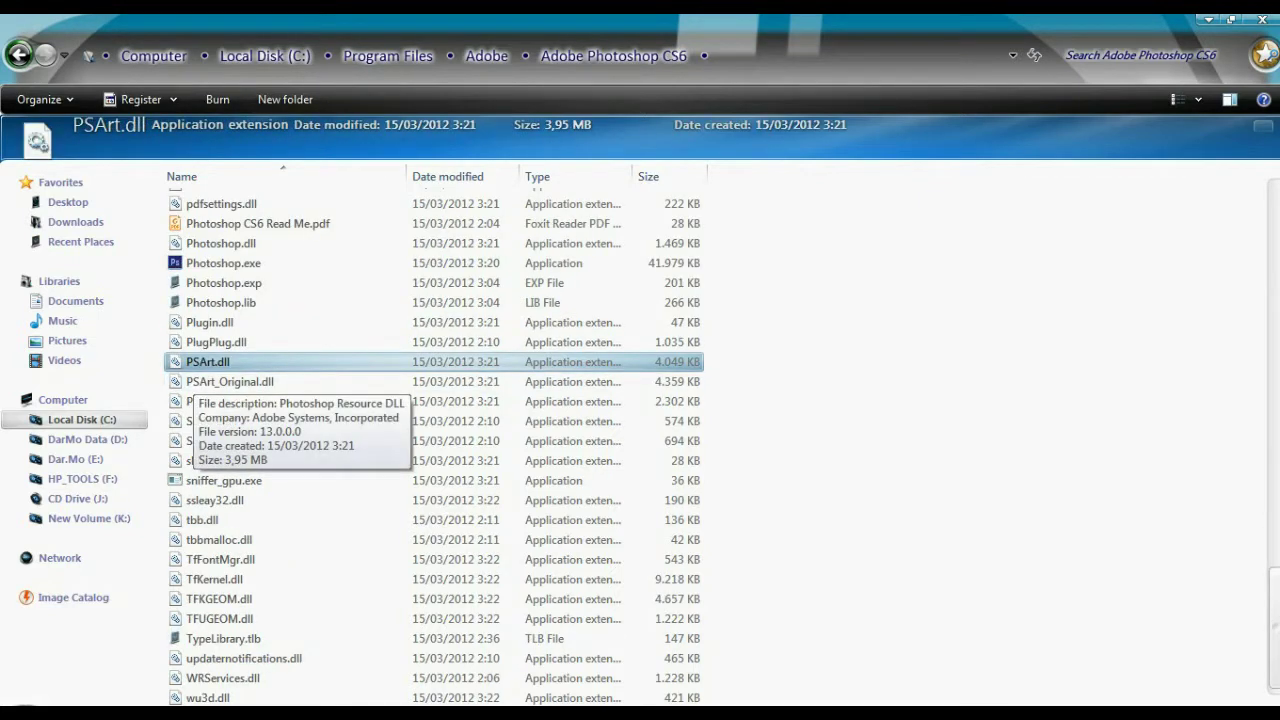
left_click(208, 362)
key("End")
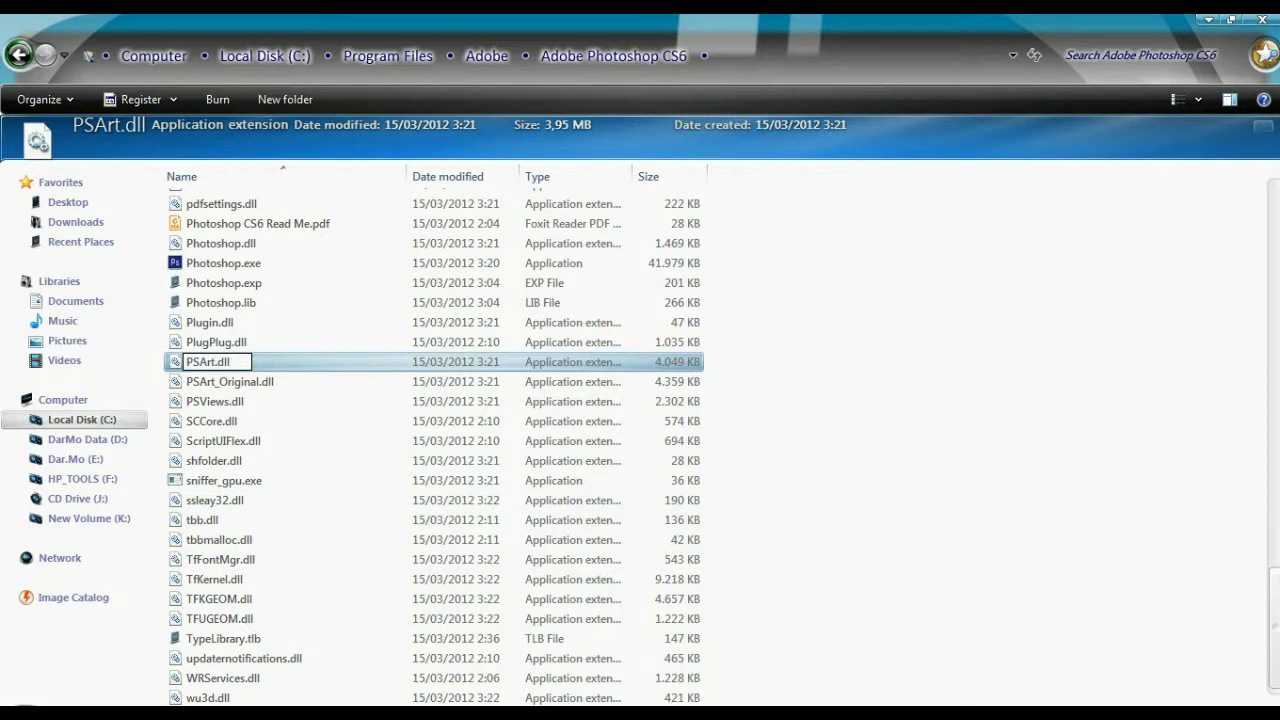
key("Return")
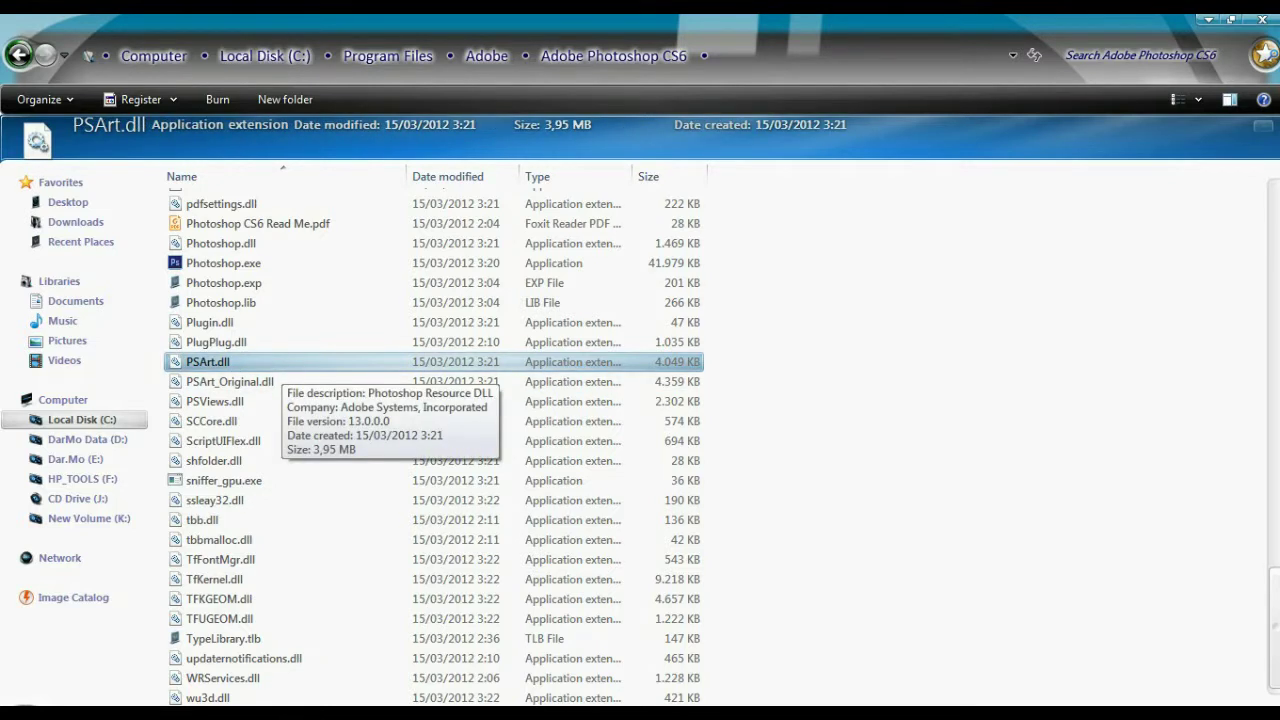
left_click(225, 381)
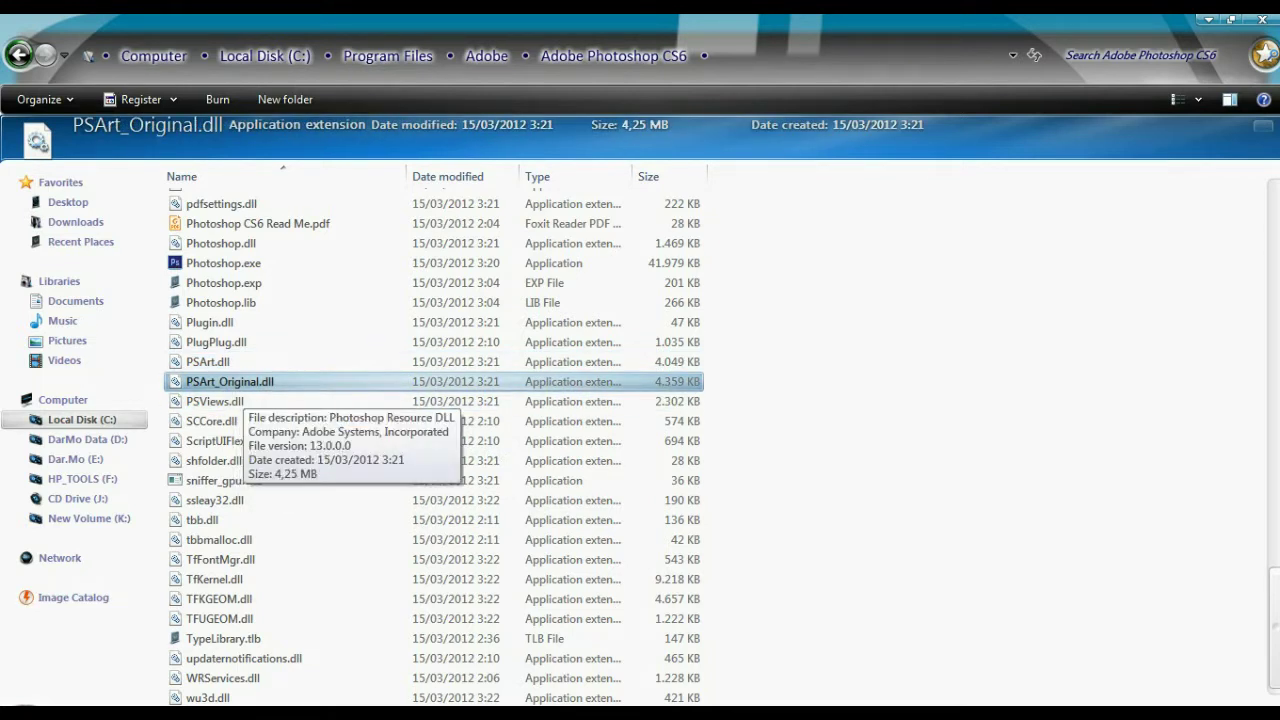
left_click(207, 361)
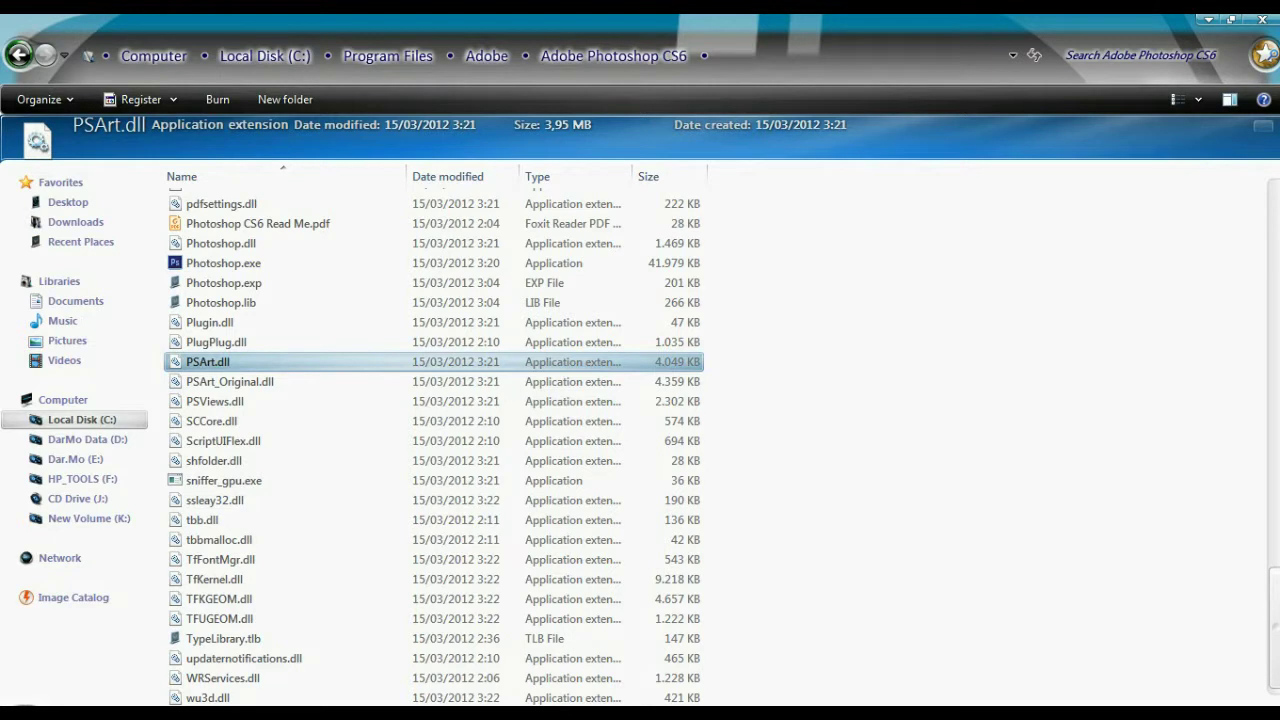
key("Delete")
key("Escape")
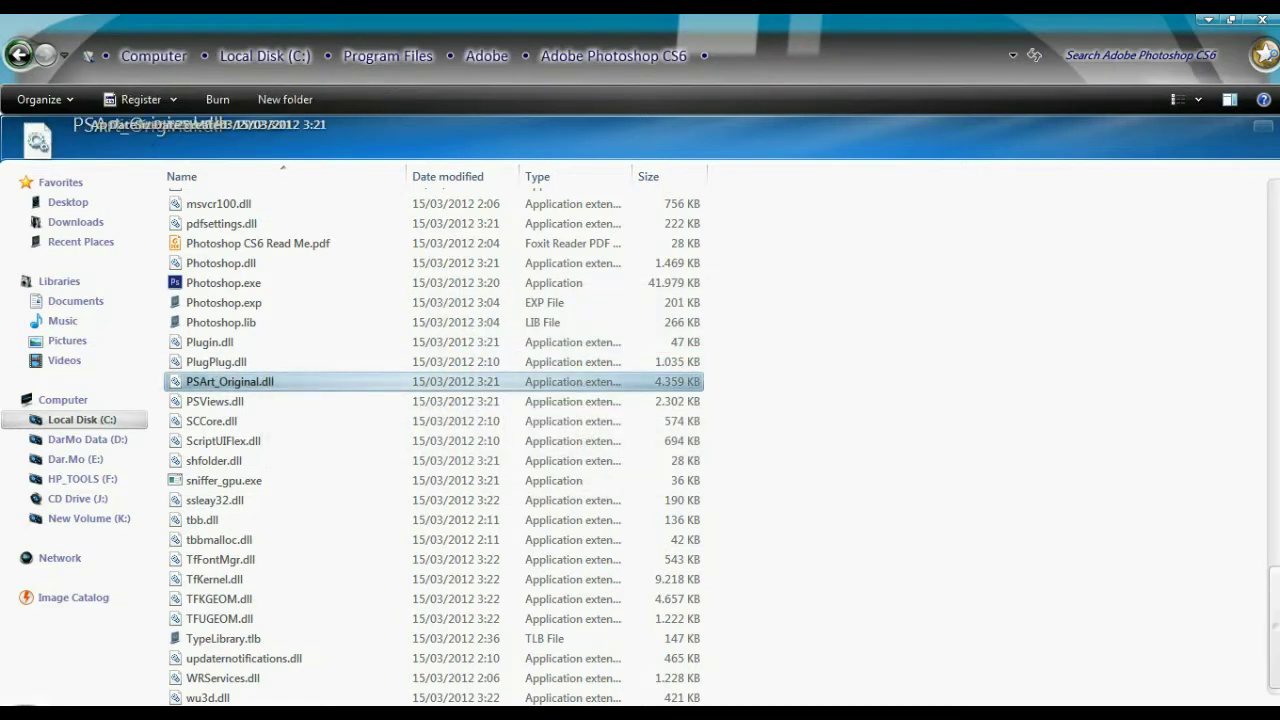
Rename PSArt_Original.dll as PSArt.dll with administrator permission and refresh the folder
key("F2")
left_click(216, 381)
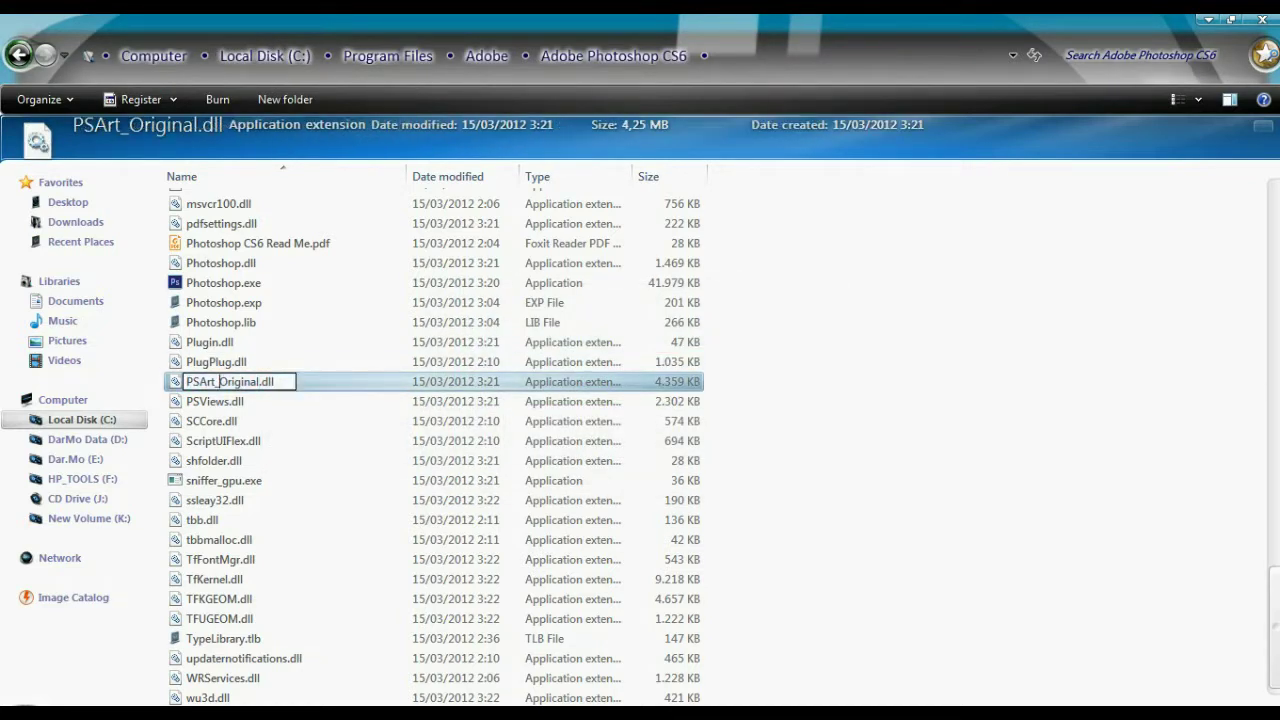
left_click_drag(216, 381, 262, 381)
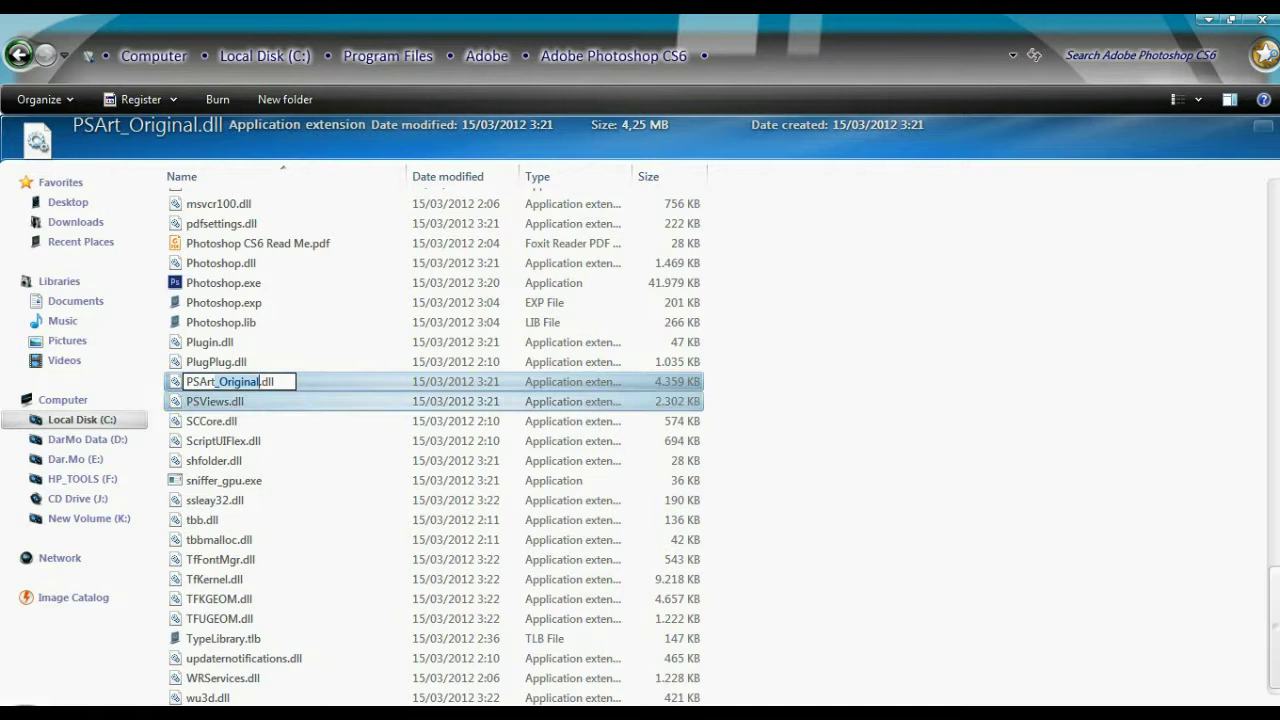
key("Delete")
key("Return")
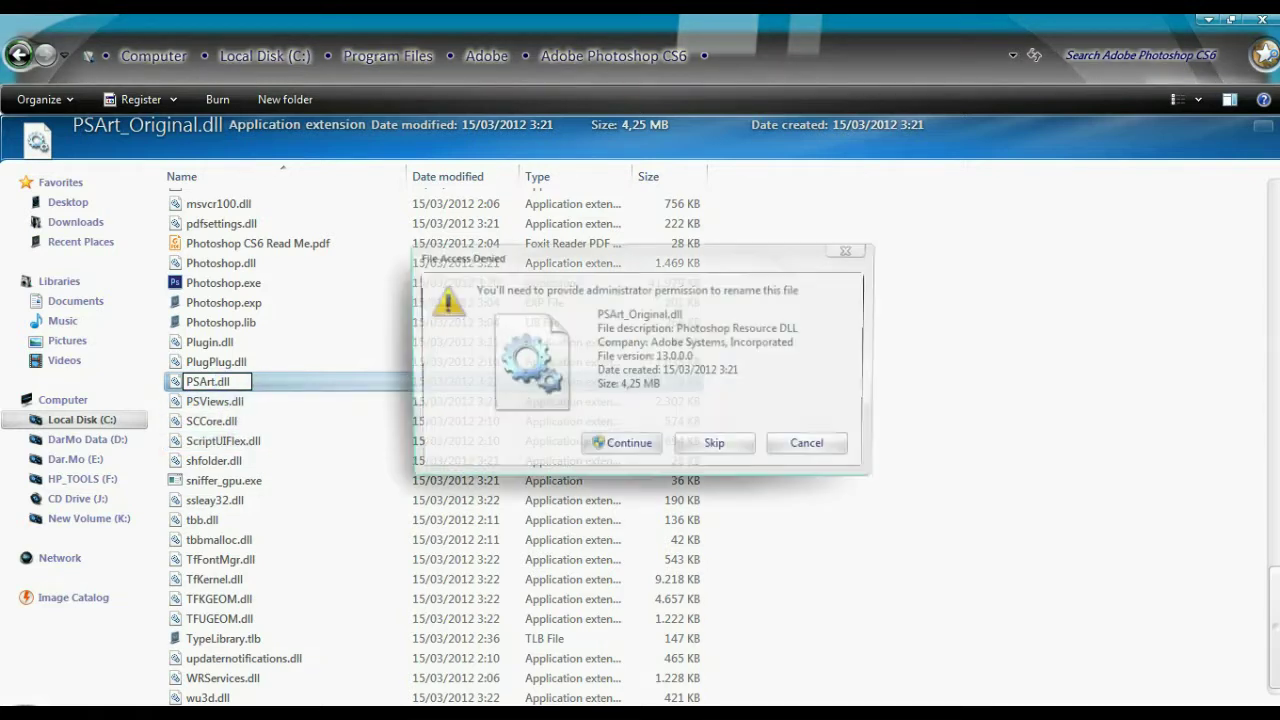
key("Escape")
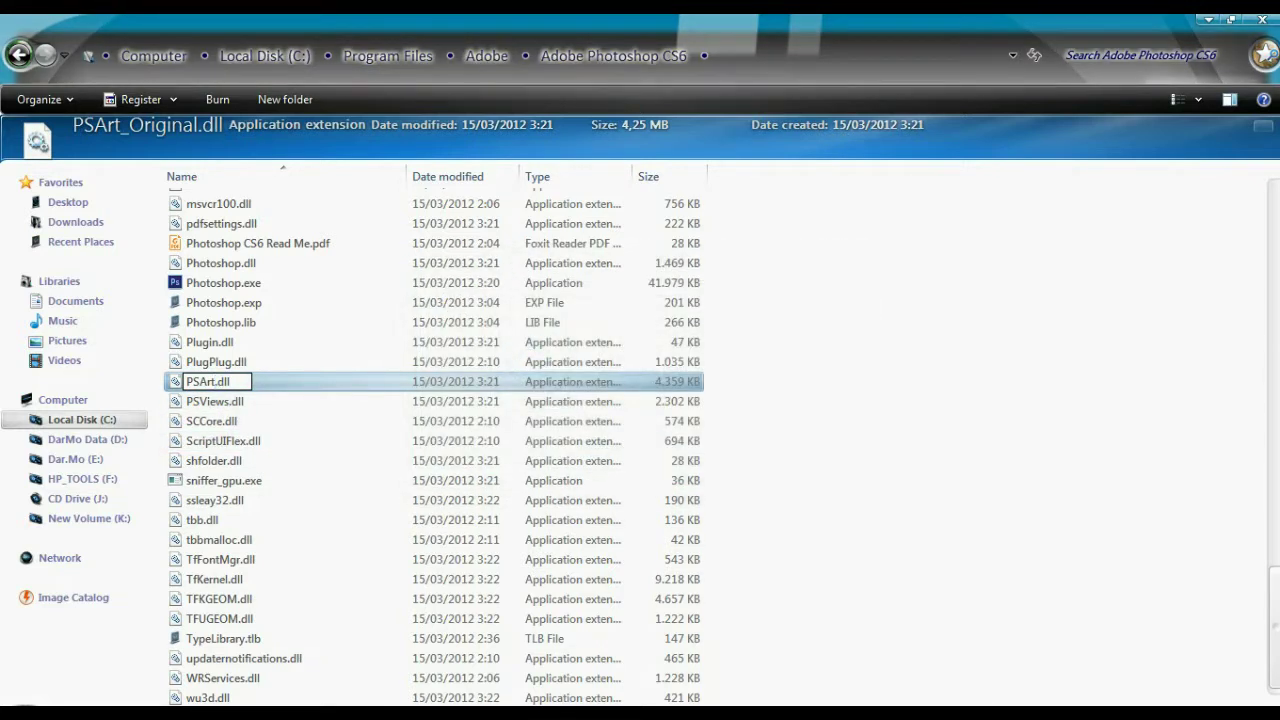
key("Return")
right_click(880, 276)
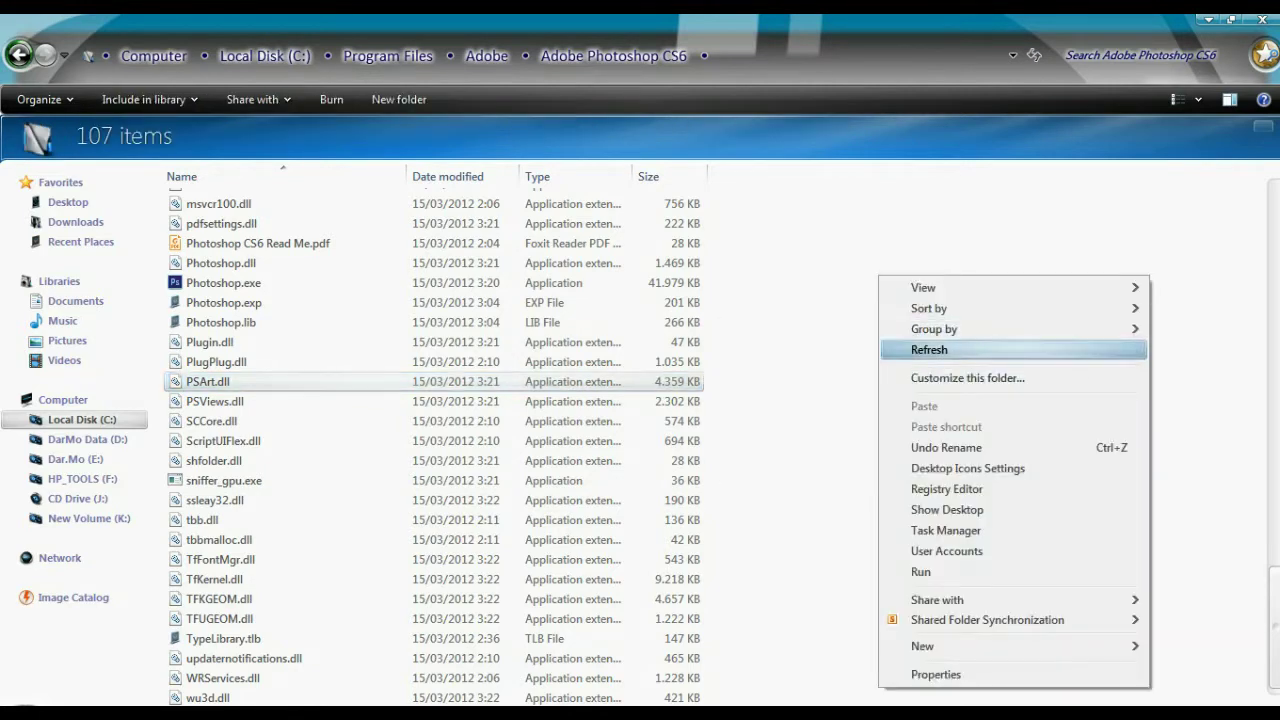
key("Return")
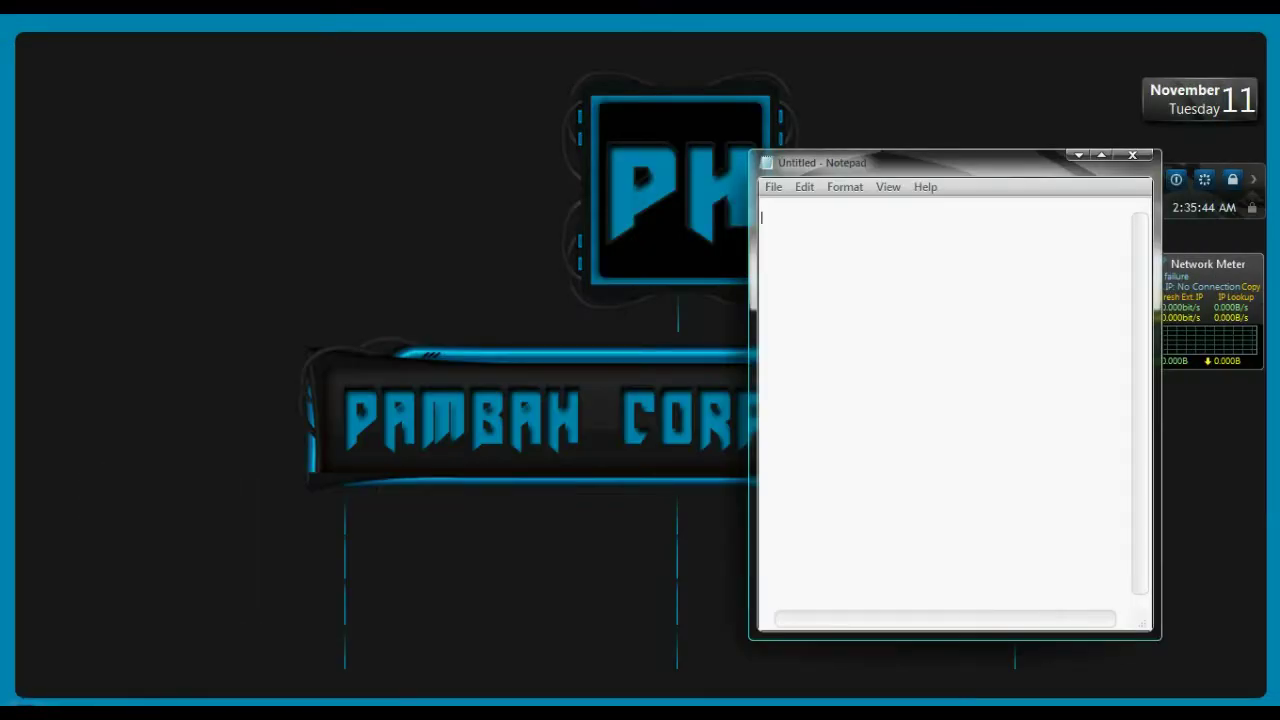
Write "This is Default SLASH Background In Photoshop...." in the empty Notepad note, then clear the note
left_click(1078, 155)
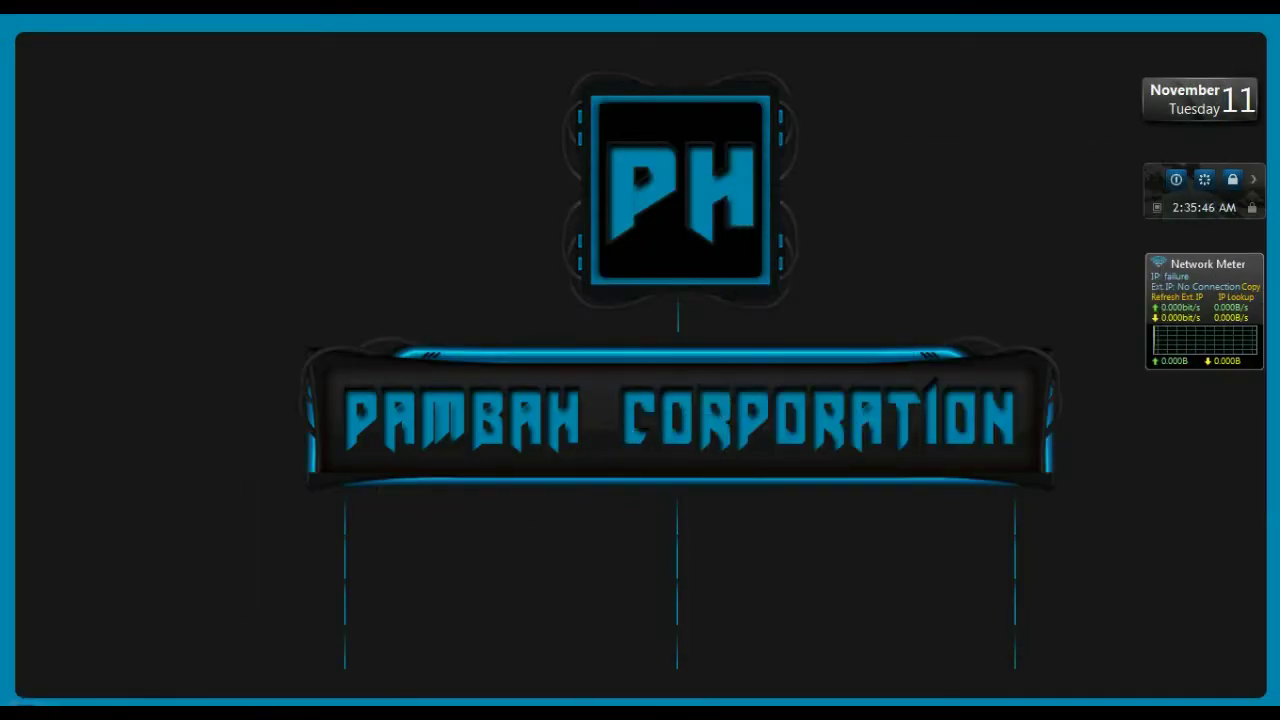
key("alt+Tab")
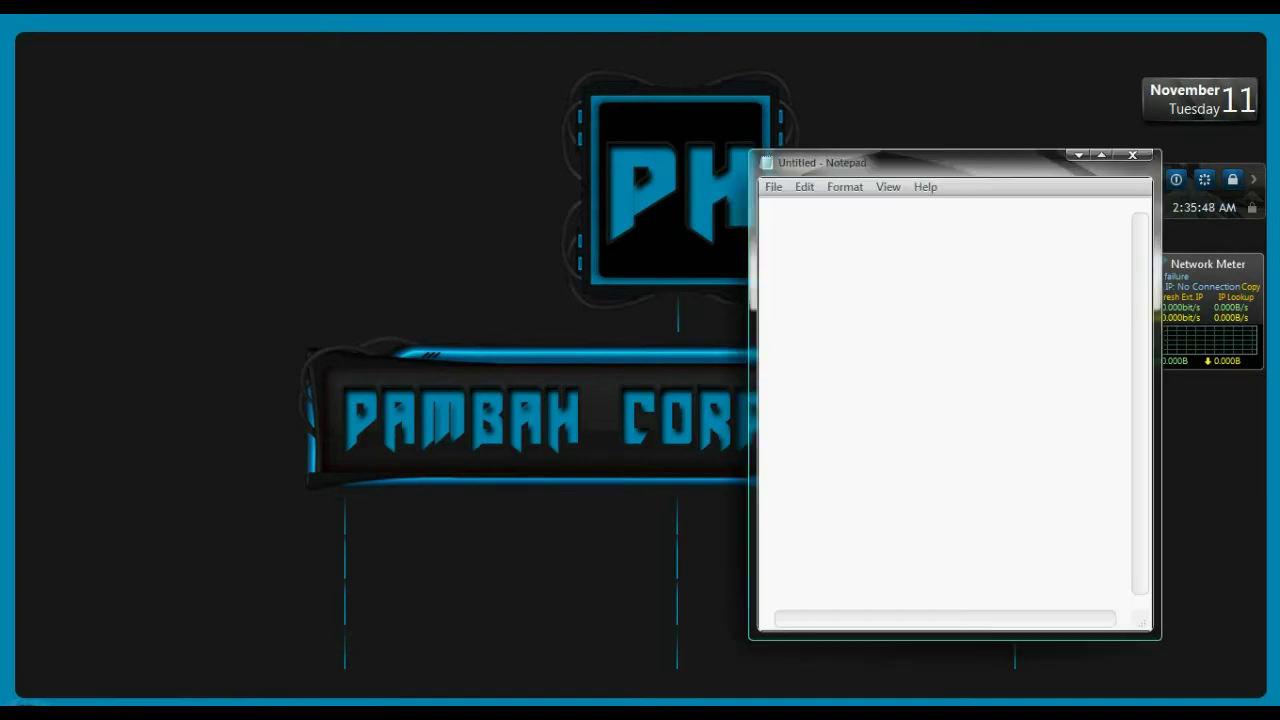
type("This is Default SLASH ")
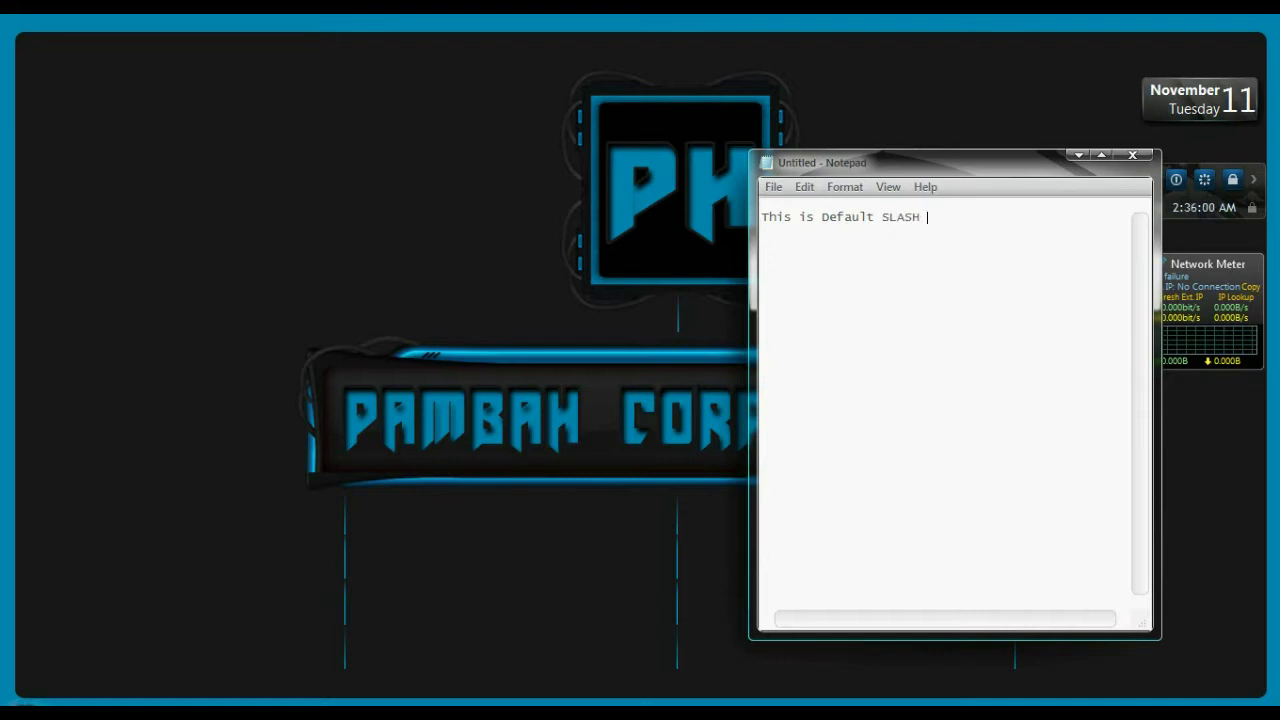
type("Background In Photos")
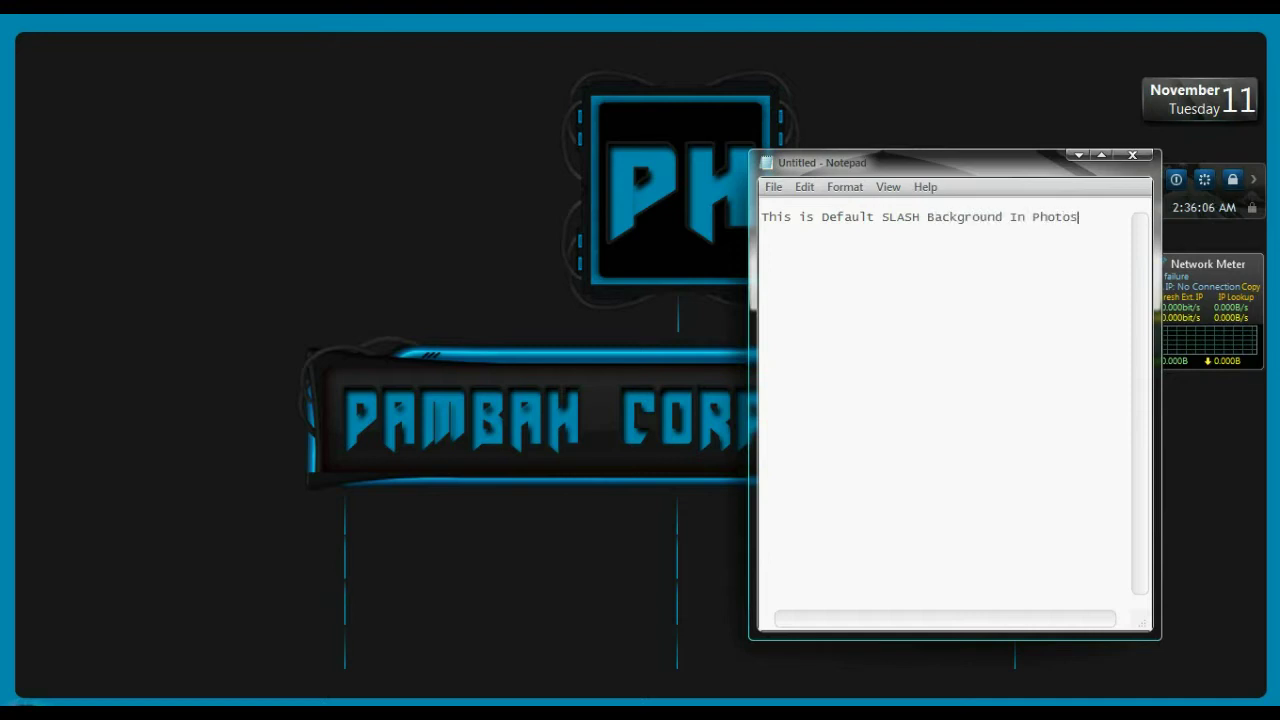
type("hop....")
key("ctrl+a")
key("BackSpace")
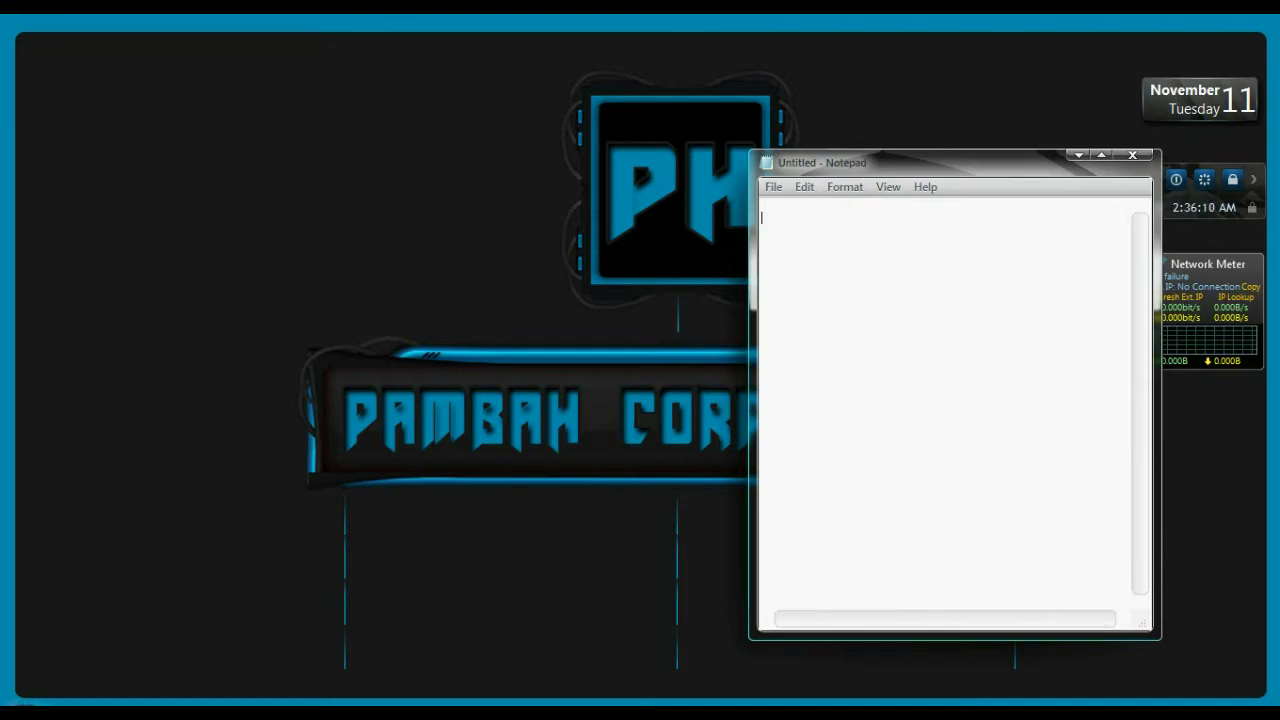
Put Notepad away, launch Photoshop CS6 to view its default splash background, and close Photoshop
key("super+Down")
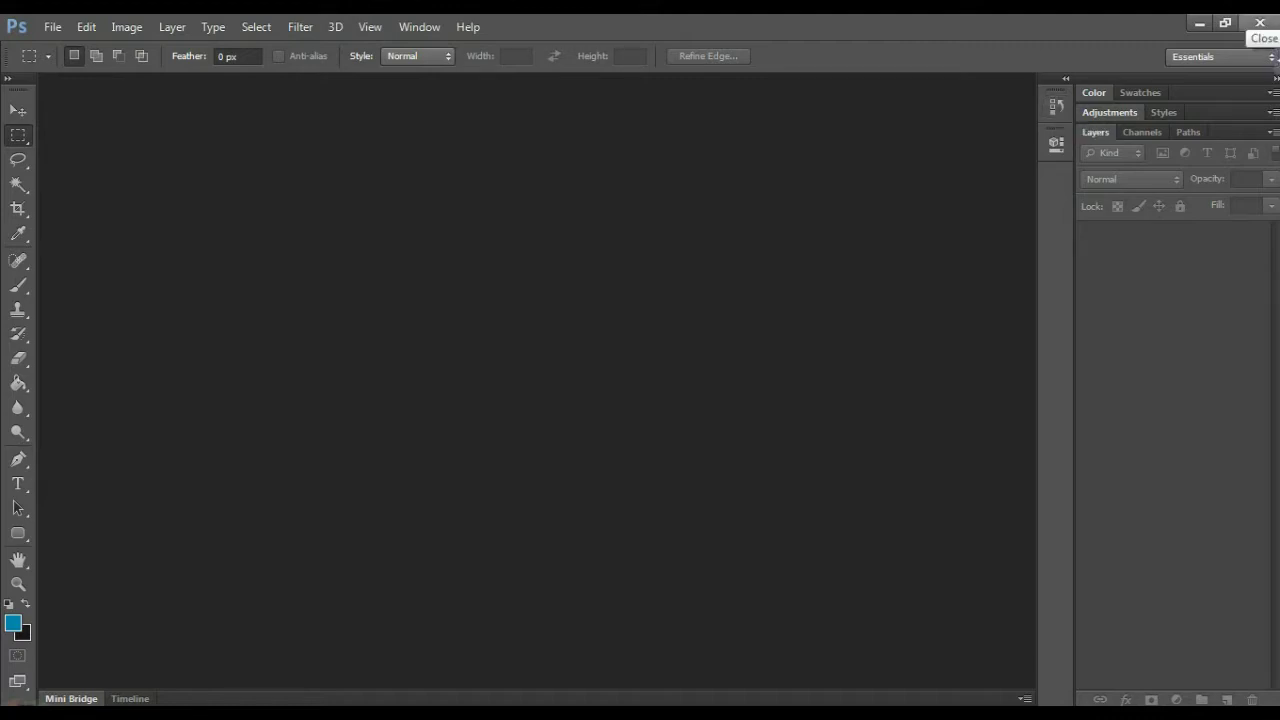
left_click(1259, 22)
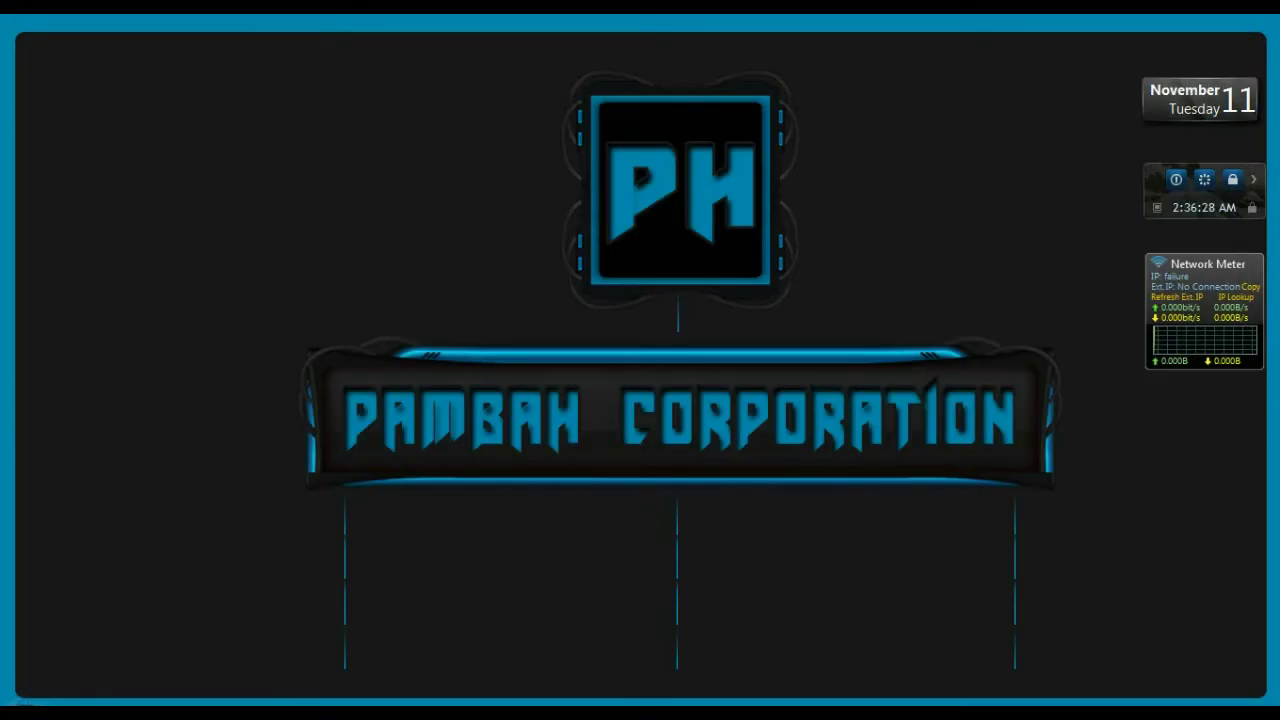
Rename PSArt.dll in the Adobe Photoshop CS6 folder back to PSArt_Original.dll with administrator permission, then close the folder
key("alt+Tab")
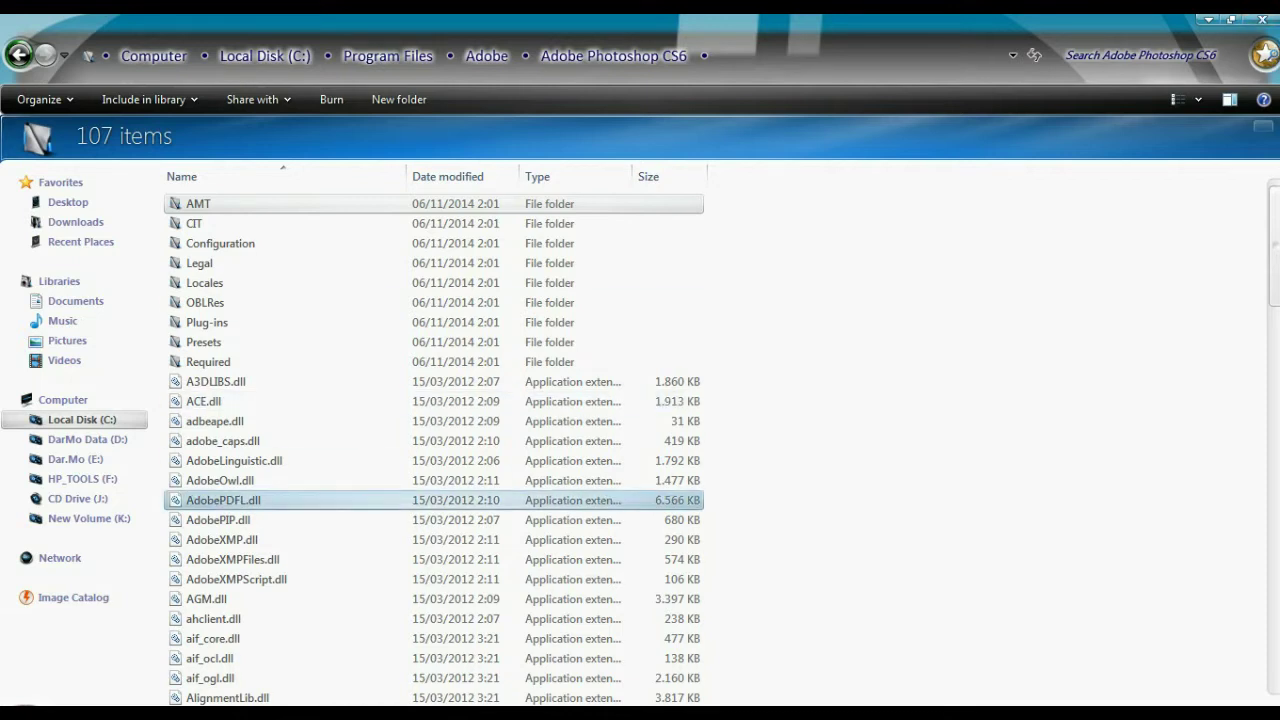
left_click(224, 500)
type("ps")
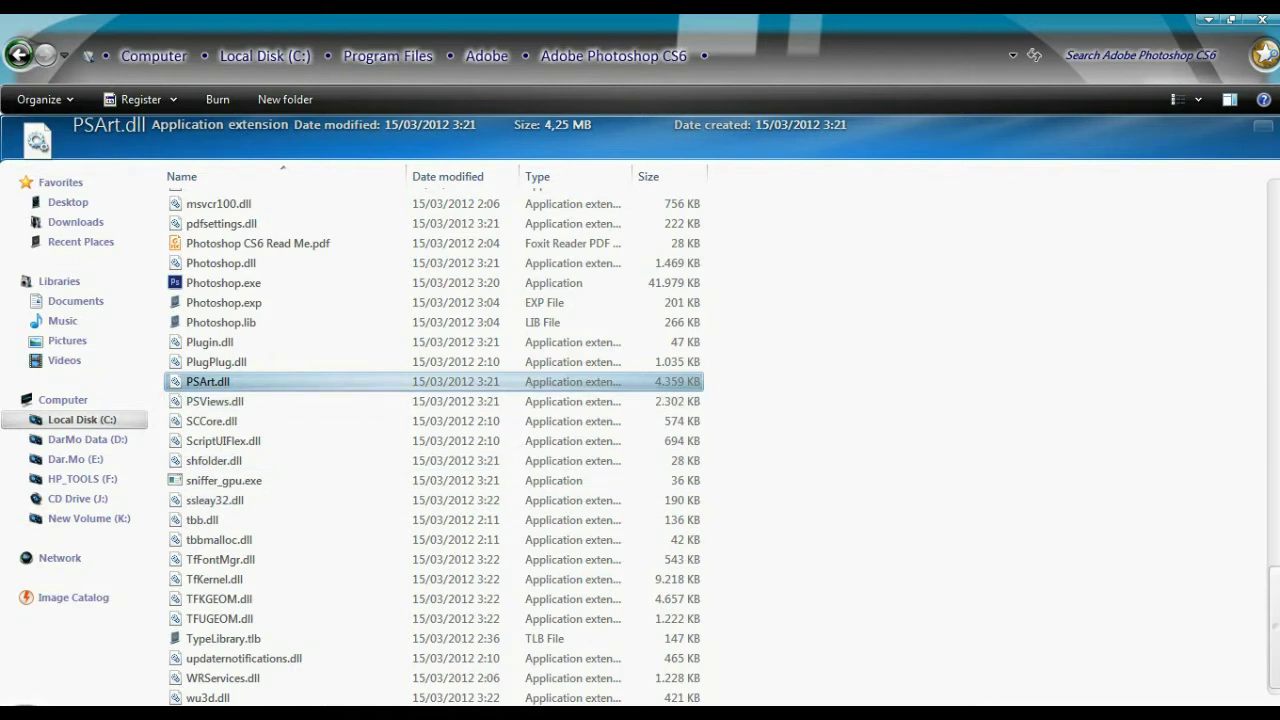
key("F2")
key("Right")
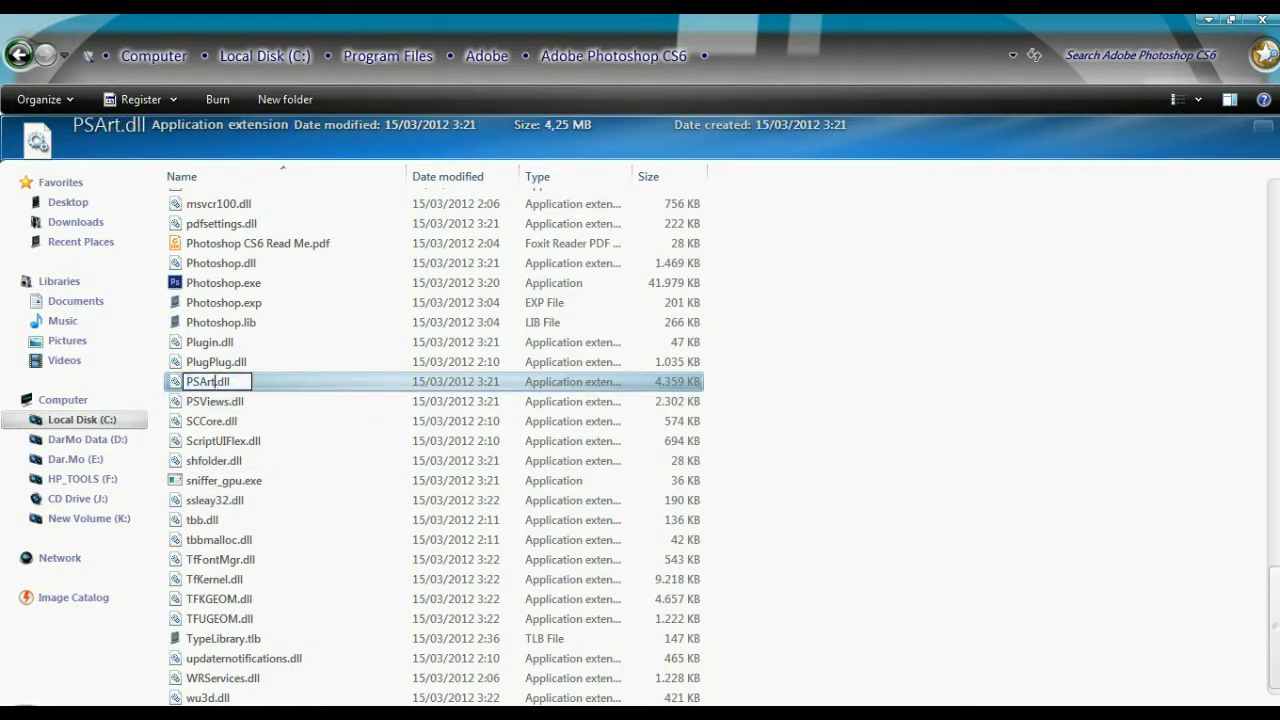
type("_Original")
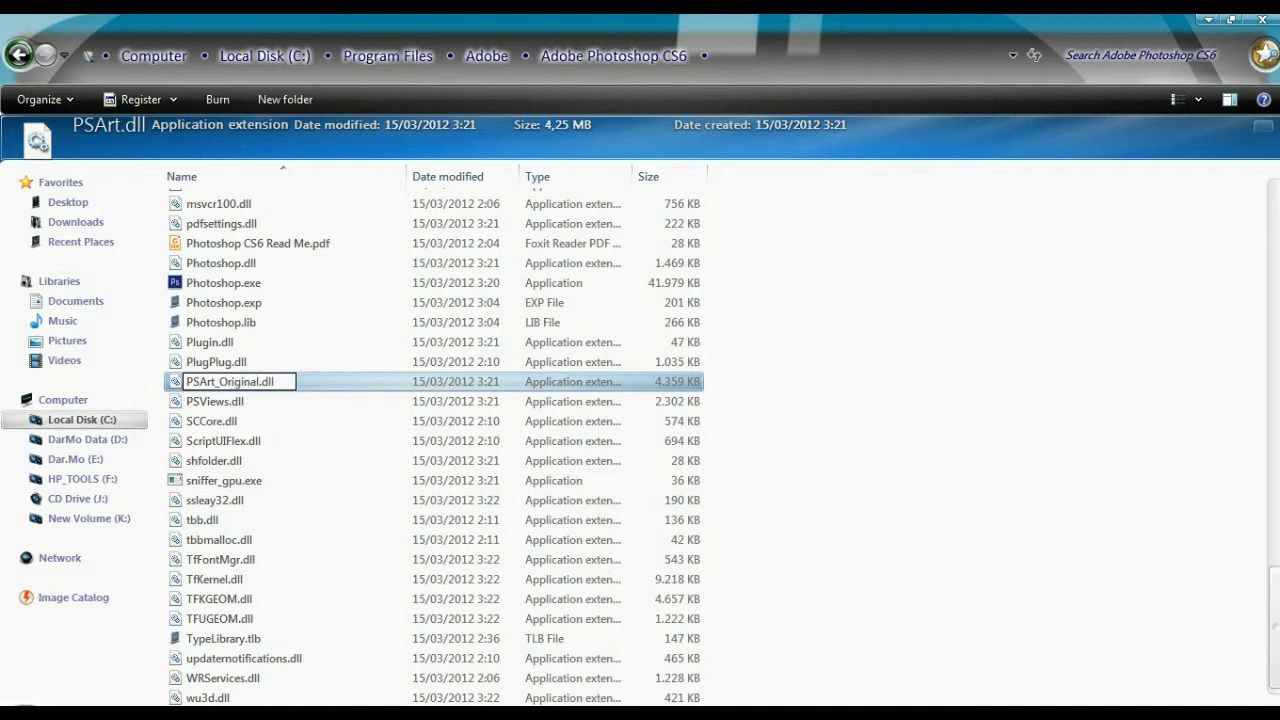
key("Return")
key("Escape")
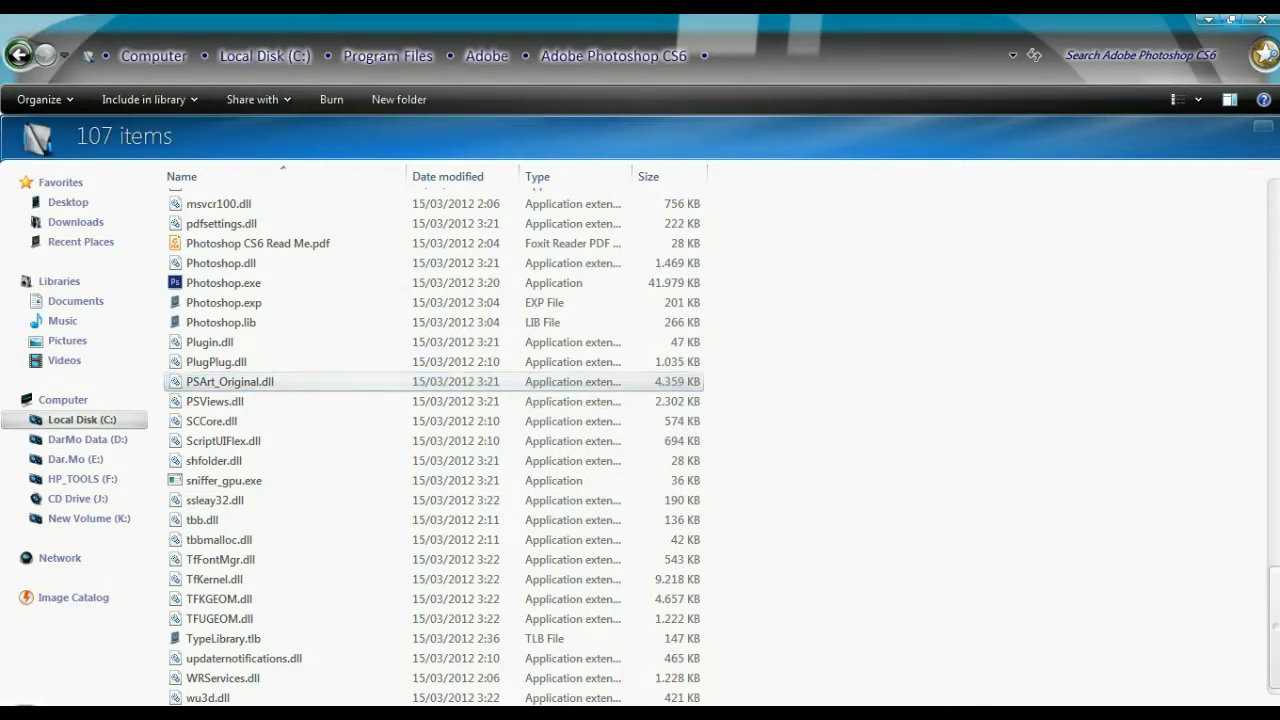
left_click(1262, 19)
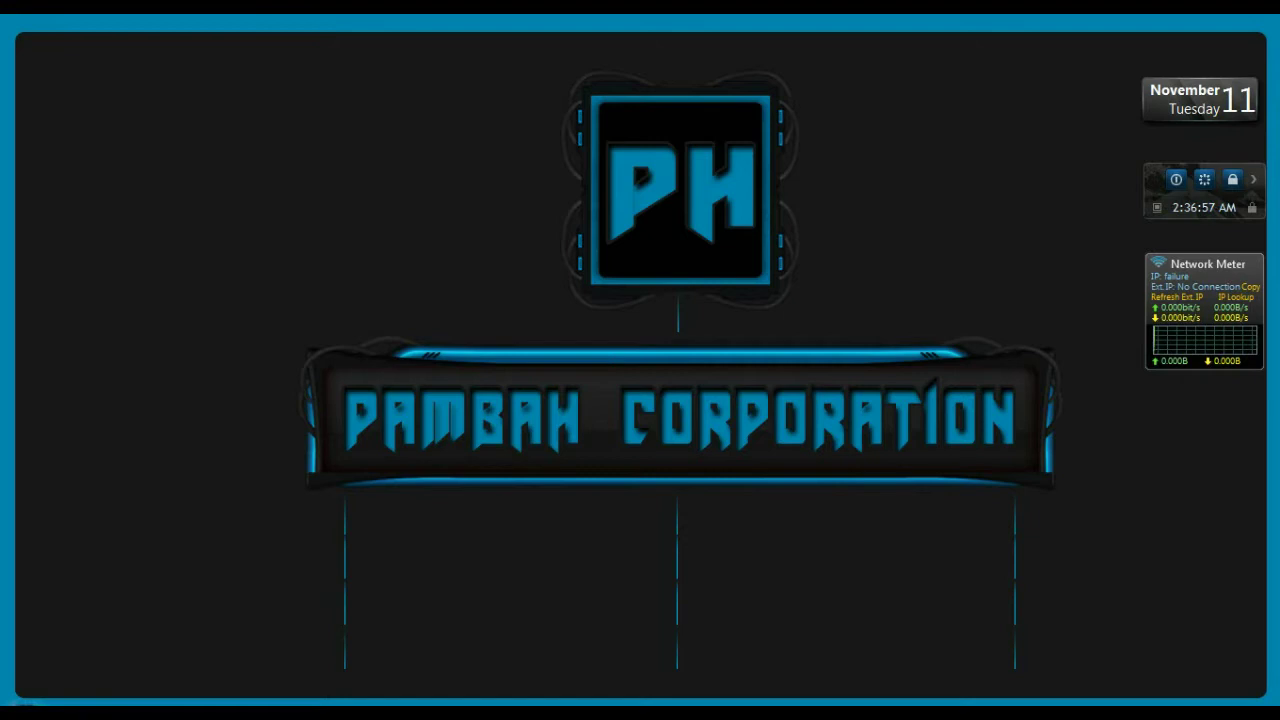
Copy the modified PSArt.dll from the PSArt PS CS.6 folder on drive E: to the clipboard and minimize the folder window
right_click(40, 712)
left_click(100, 377)
double_click(309, 229)
left_click(283, 243)
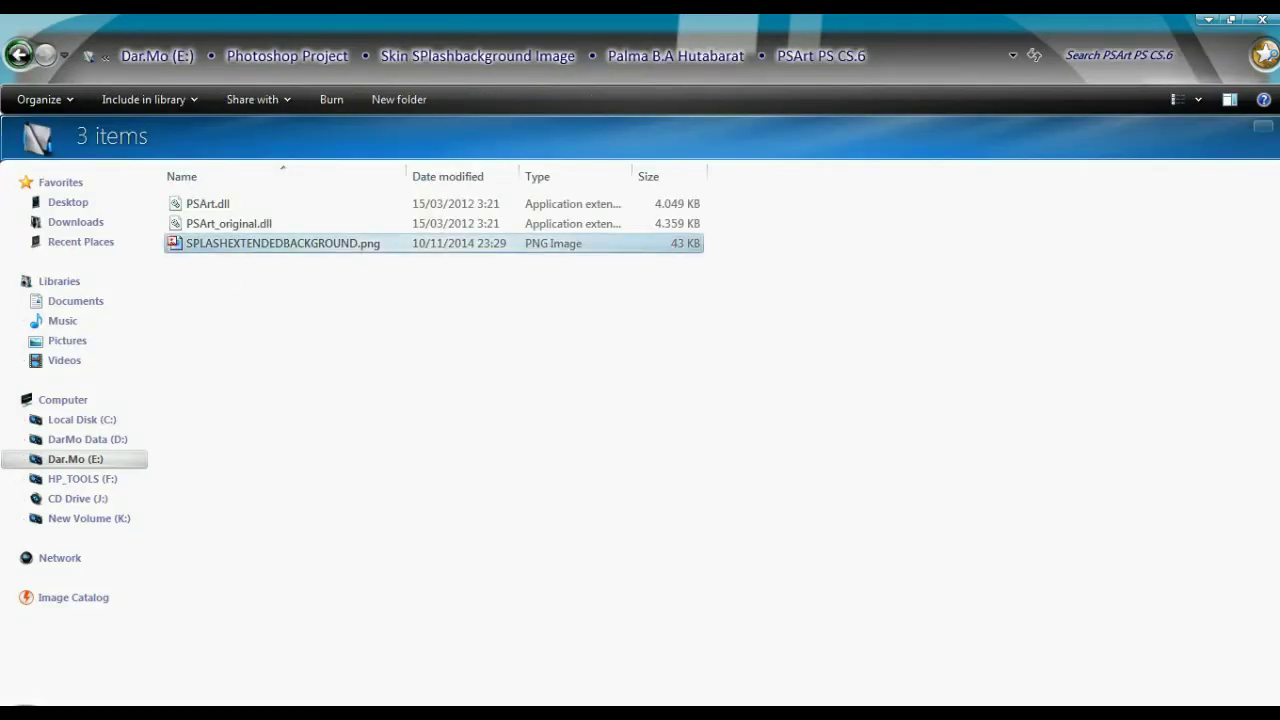
left_click(207, 203)
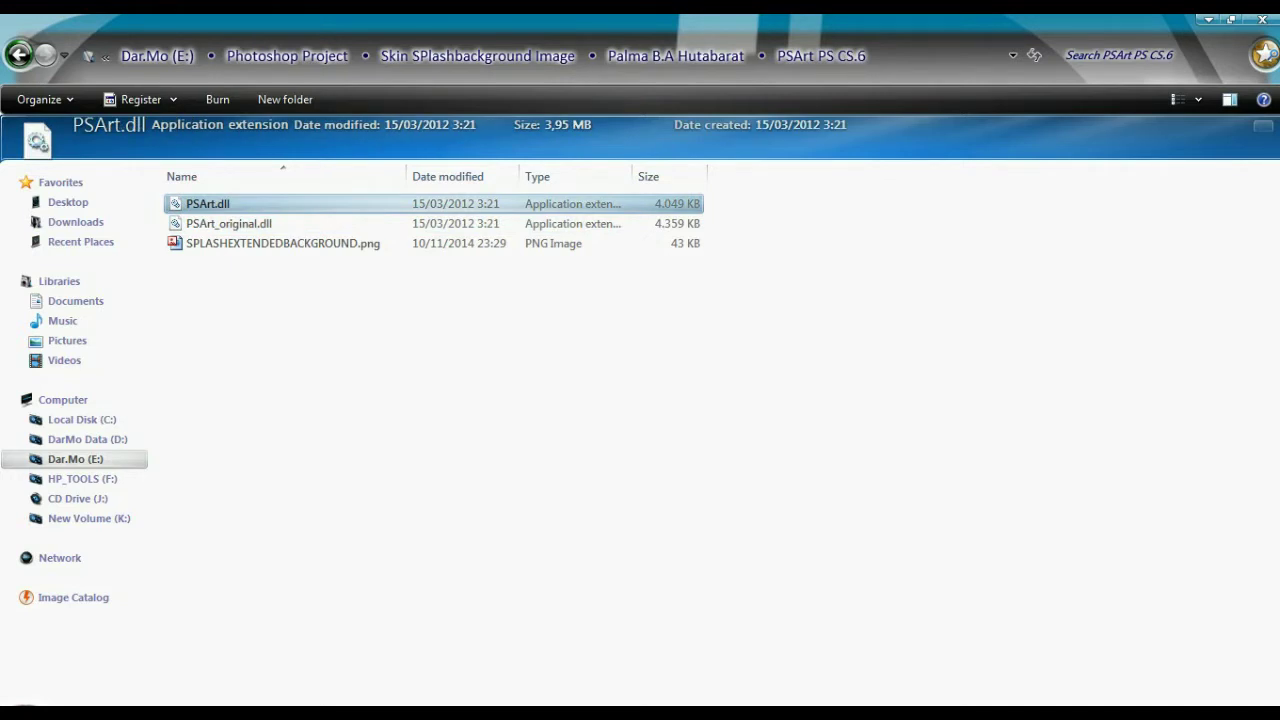
right_click(216, 203)
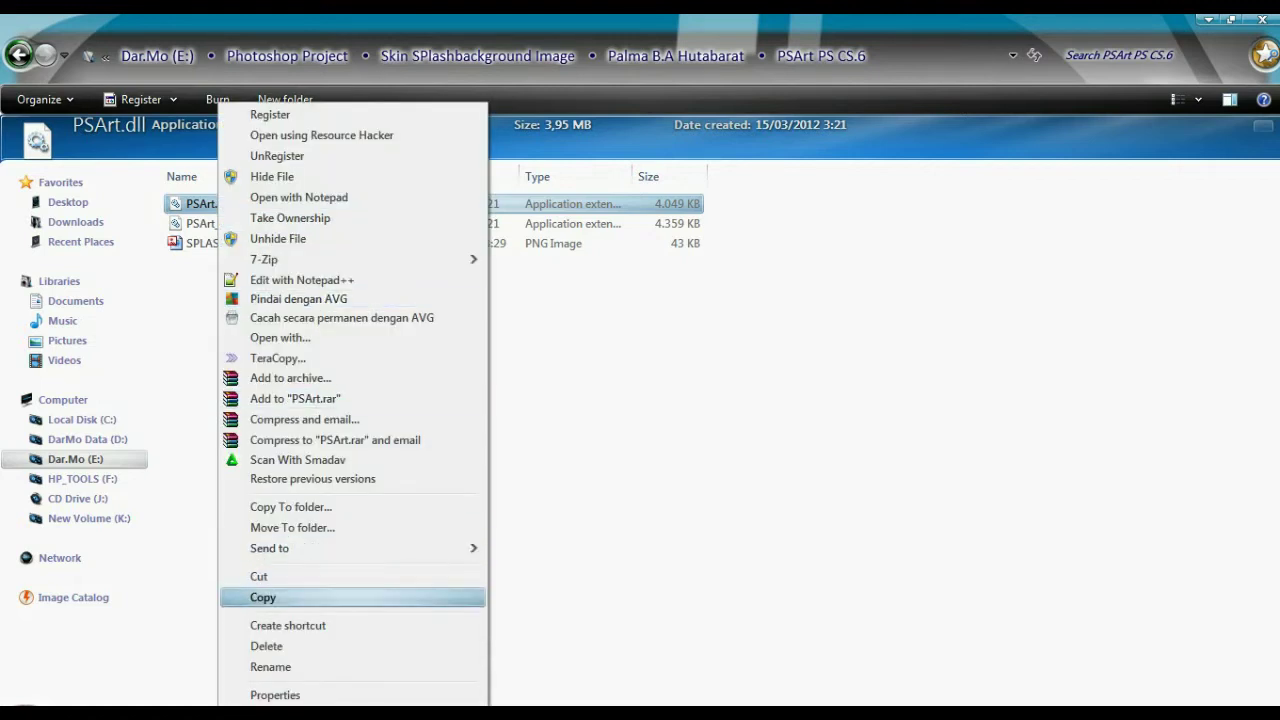
left_click(250, 597)
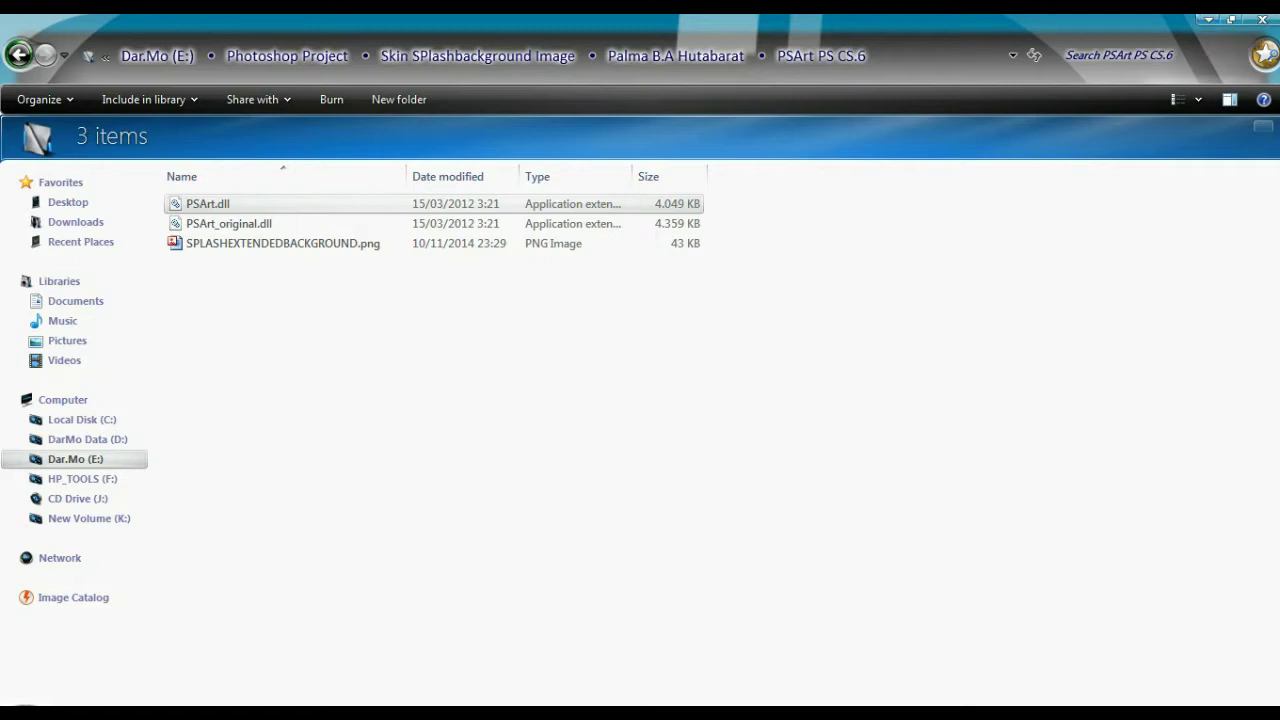
left_click(1208, 19)
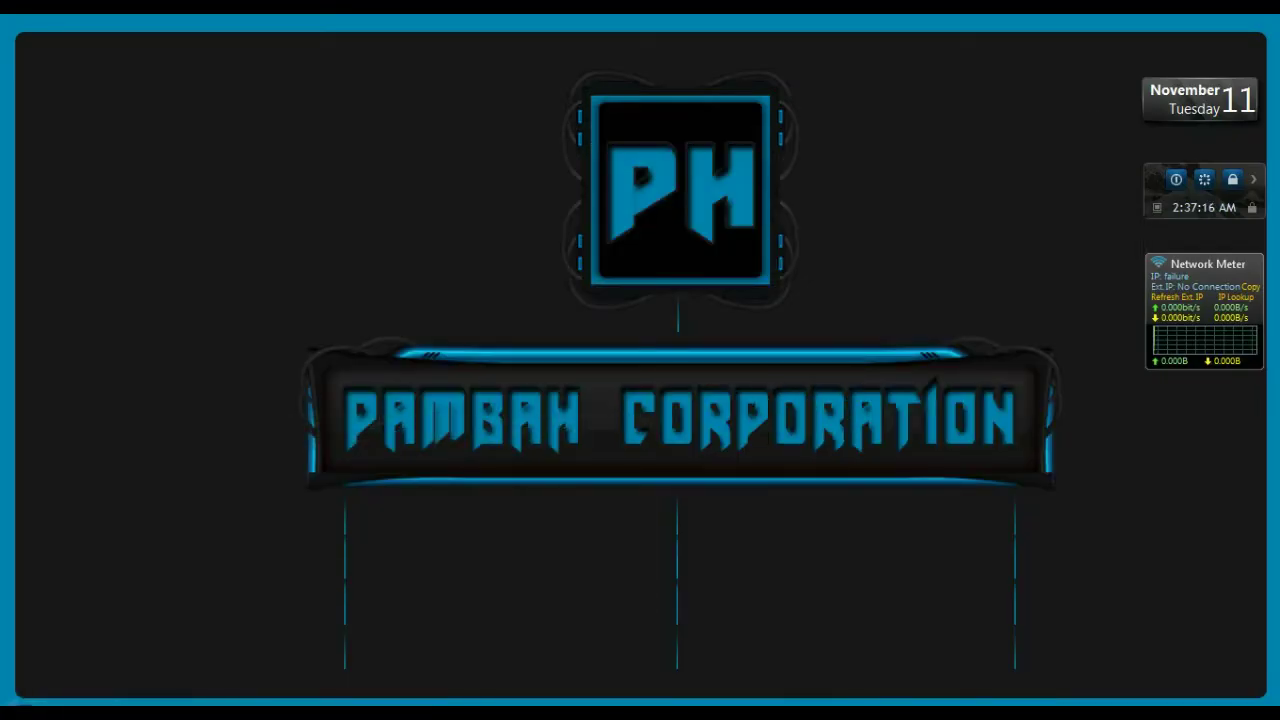
Open the Program Files folder on Local Disk (C:) in a new Windows Explorer window
right_click(88, 706)
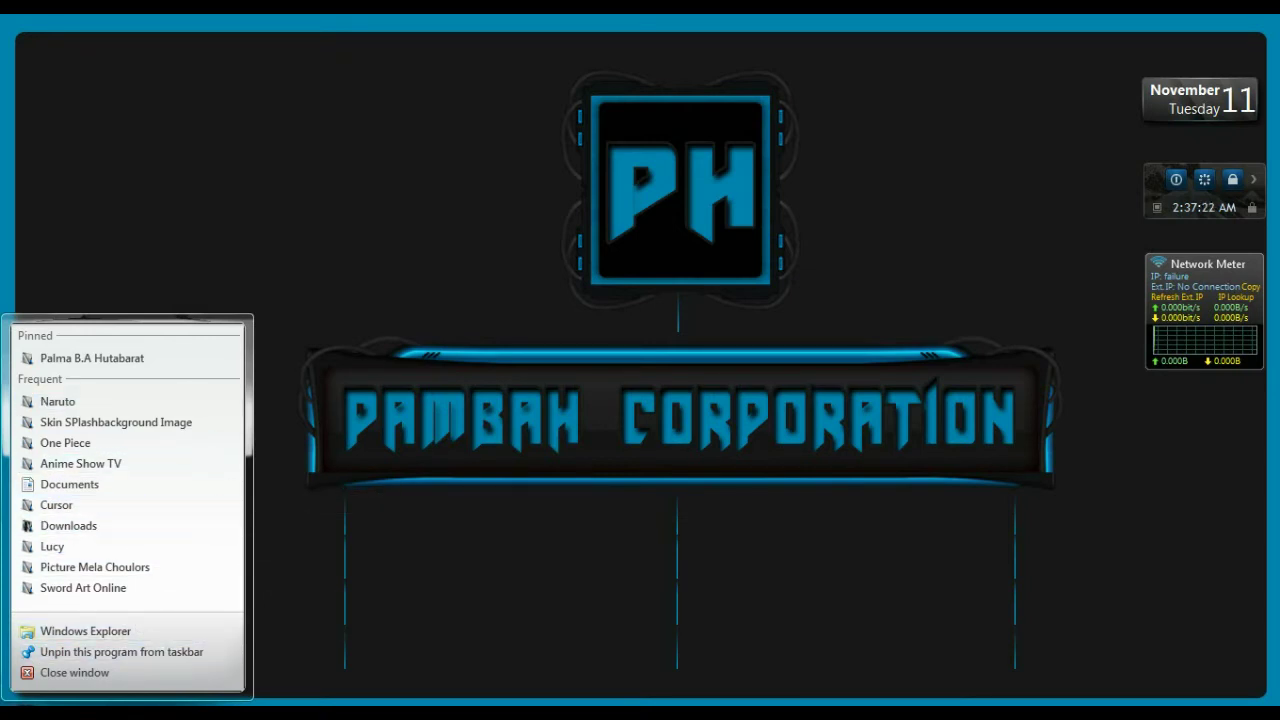
key("Escape")
key("super+e")
key("Return")
key("Down")
key("Down")
key("Down")
key("Down")
key("Down")
key("Up")
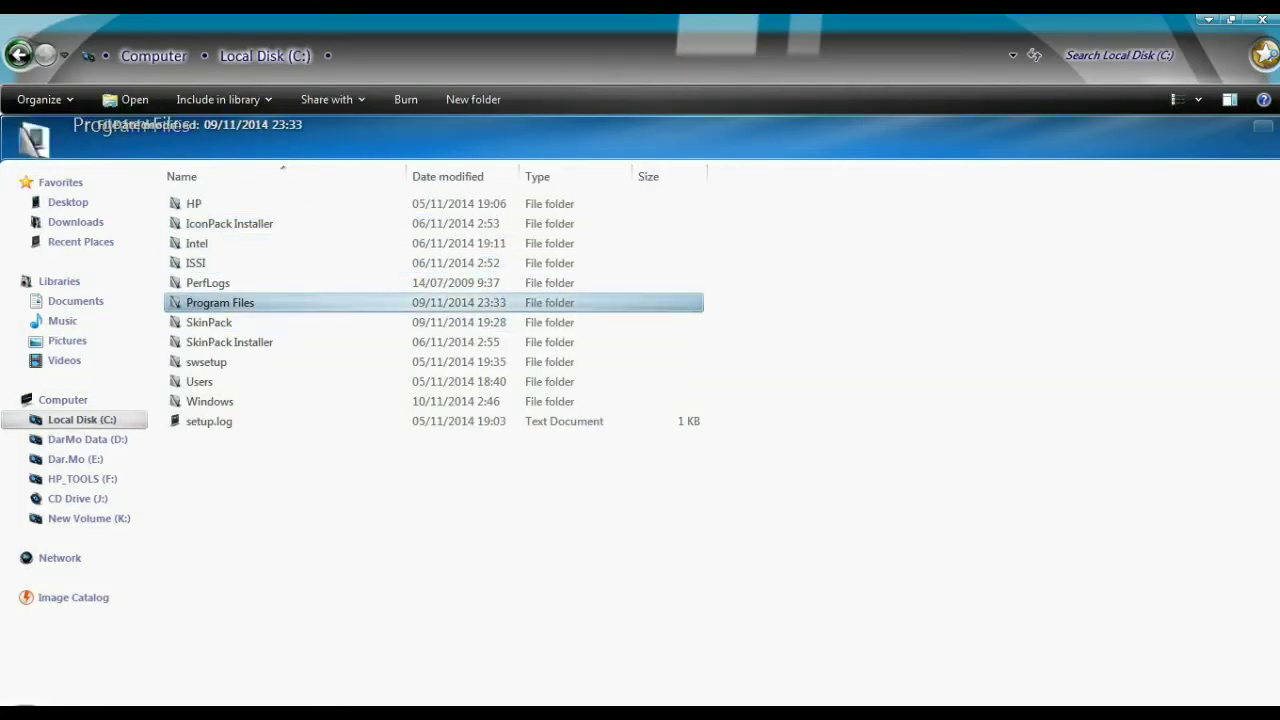
key("Return")
Open the Adobe Photoshop CS6 folder inside the Adobe folder of Program Files
key("Down")
key("Down")
key("Down")
key("Down")
key("Down")
key("Down")
key("Down")
key("Down")
key("Up")
key("Up")
key("d")
key("c")
key("Down")
key("a")
key("i")
key("Up")
key("Up")
key("Return")
key("Down")
key("Down")
key("Down")
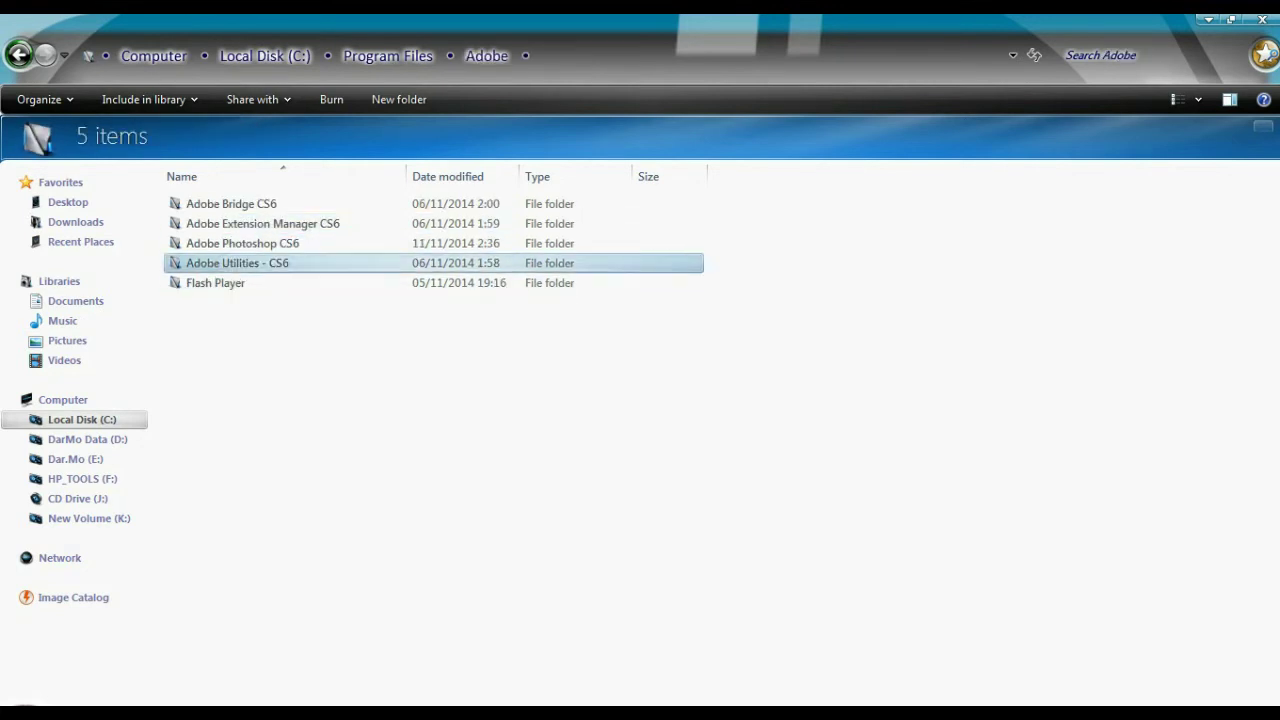
key("Up")
key("Return")
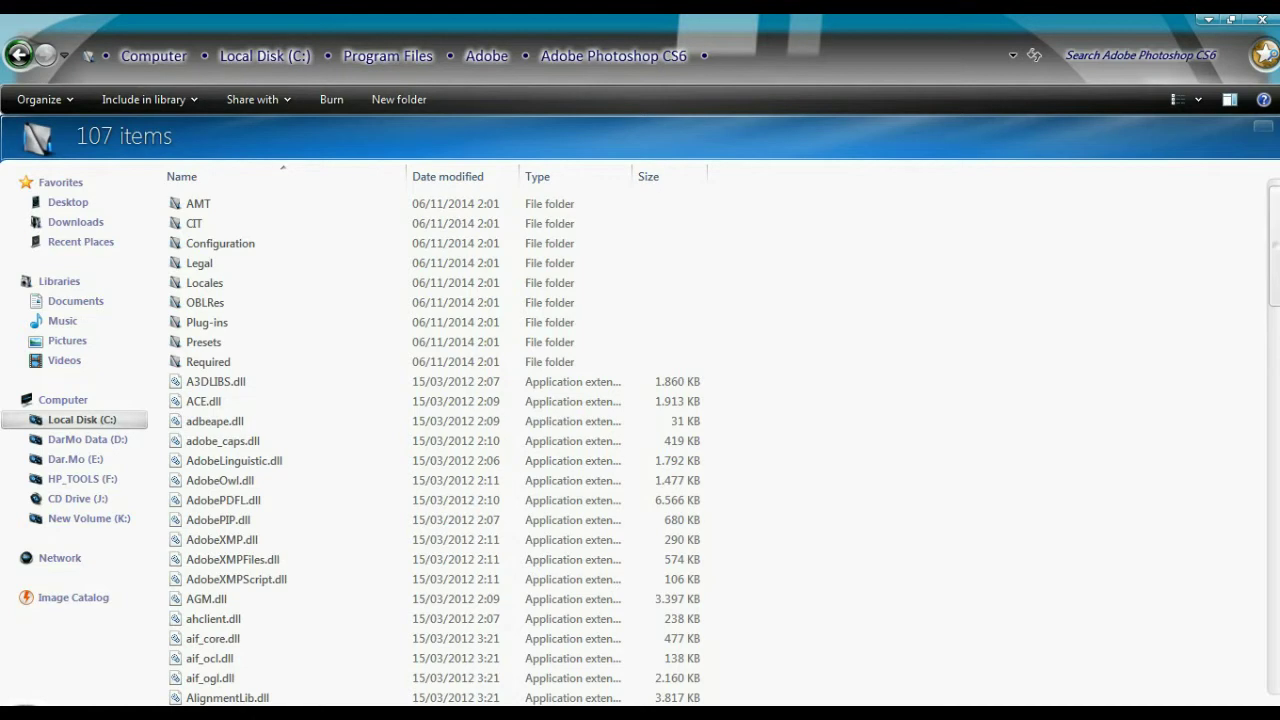
Locate PSArt_Original.dll in the Adobe Photoshop CS6 folder and paste the copied modified PSArt.dll beside it
key("p")
key("s")
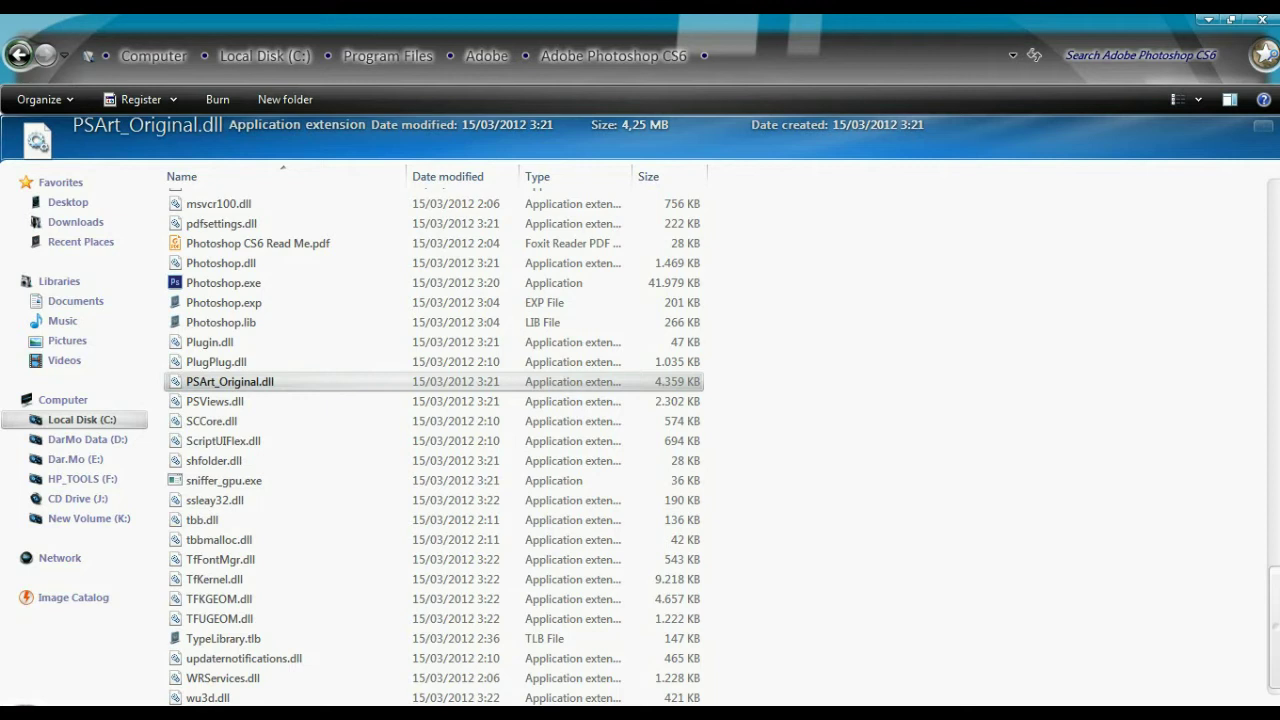
key("alt+Tab")
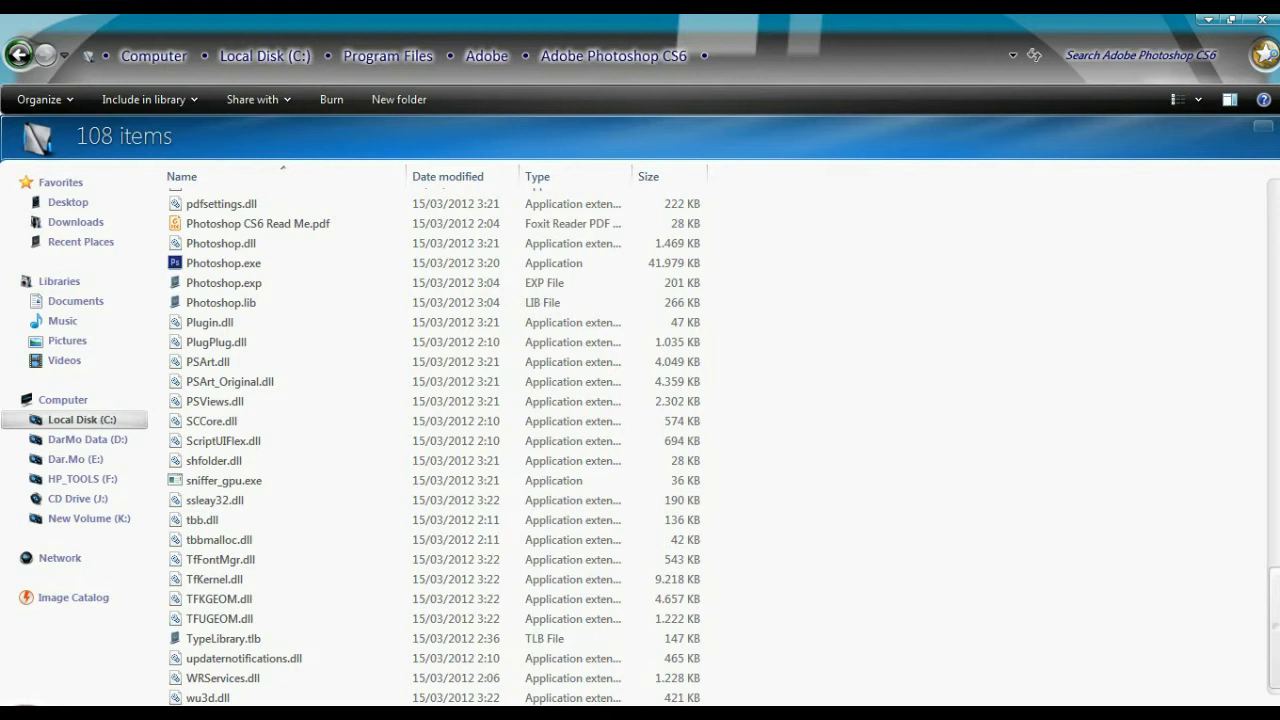
Refresh the Adobe Photoshop CS6 folder listing, then return to the desktop and refresh it too
right_click(921, 269)
left_click(990, 340)
right_click(963, 284)
left_click(1012, 355)
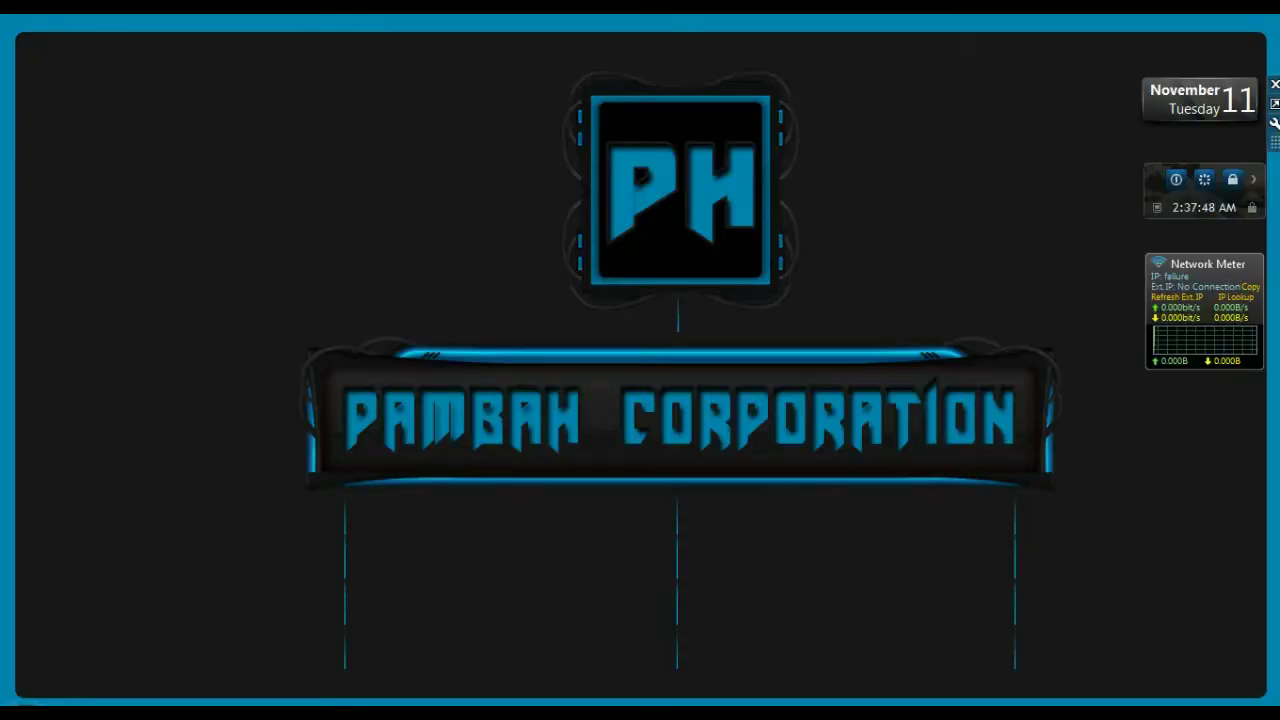
right_click(694, 172)
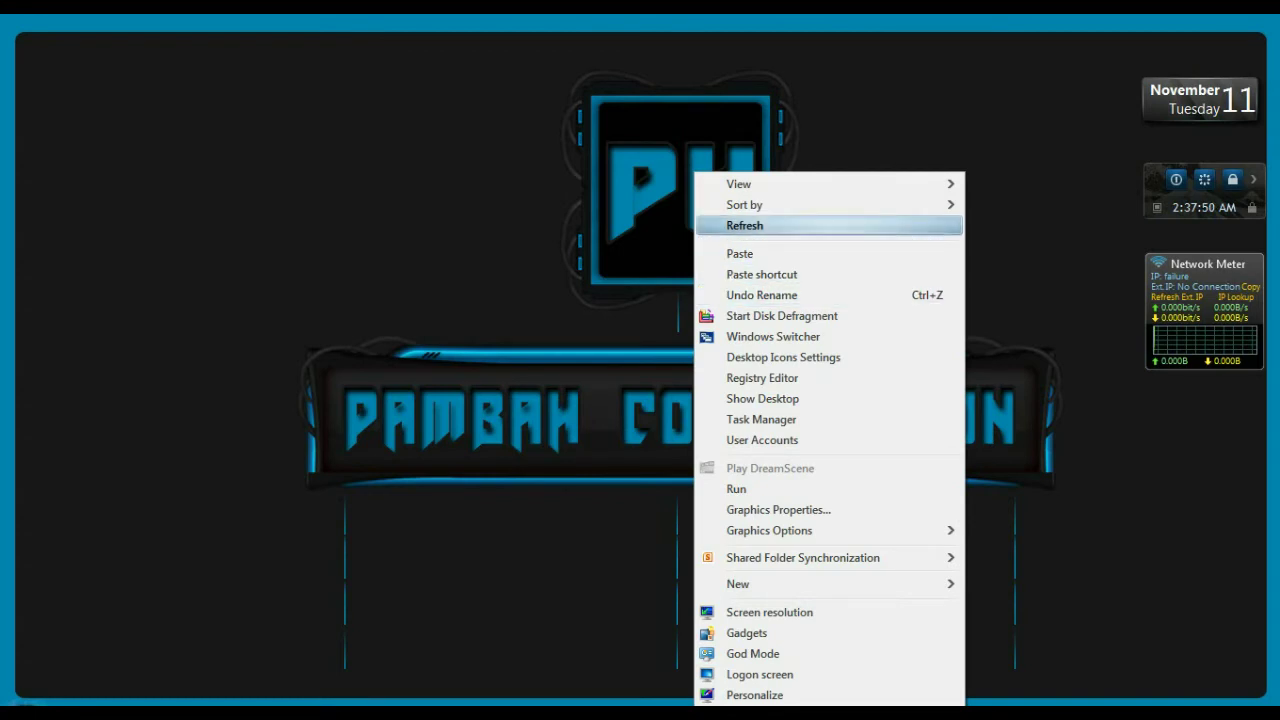
key("Return")
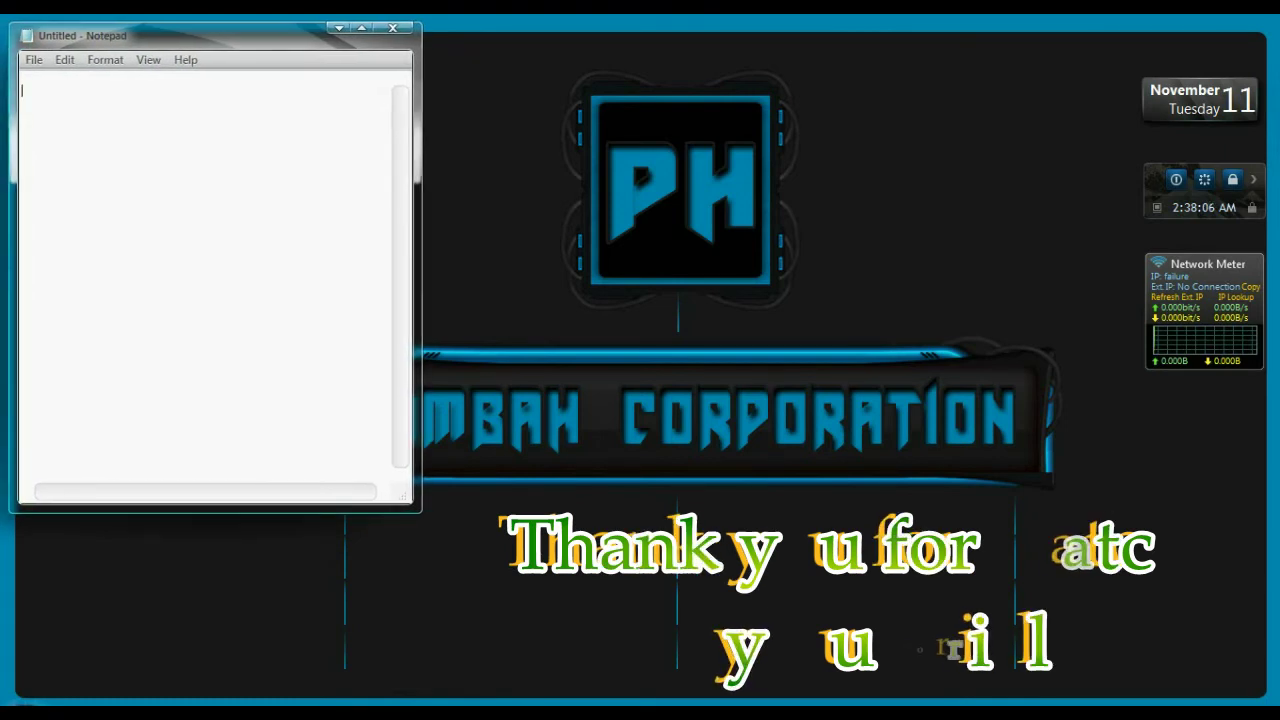
Write "ahhahaha" and "very beatiful splash background haaaa" in the empty Notepad note, then clear the note
type("ahhahaha")
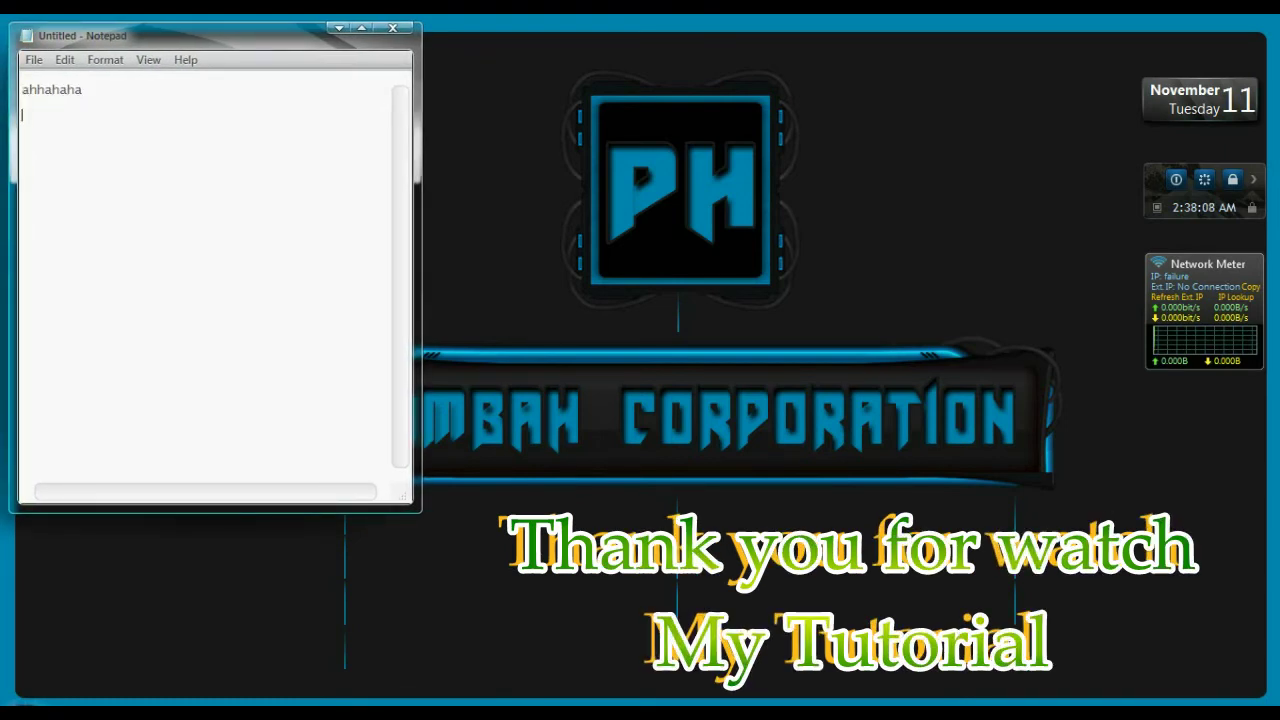
key("Return")
key("Return")
type("very beatiful spl")
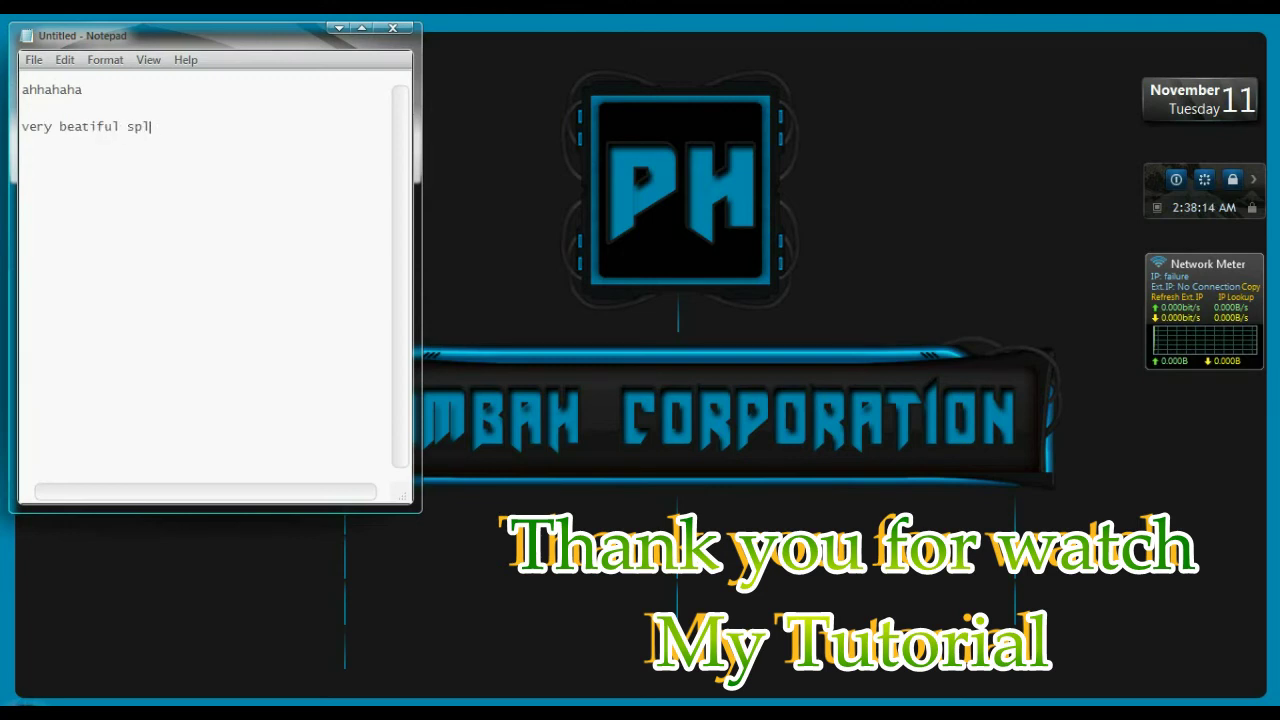
type("ash background haaaa")
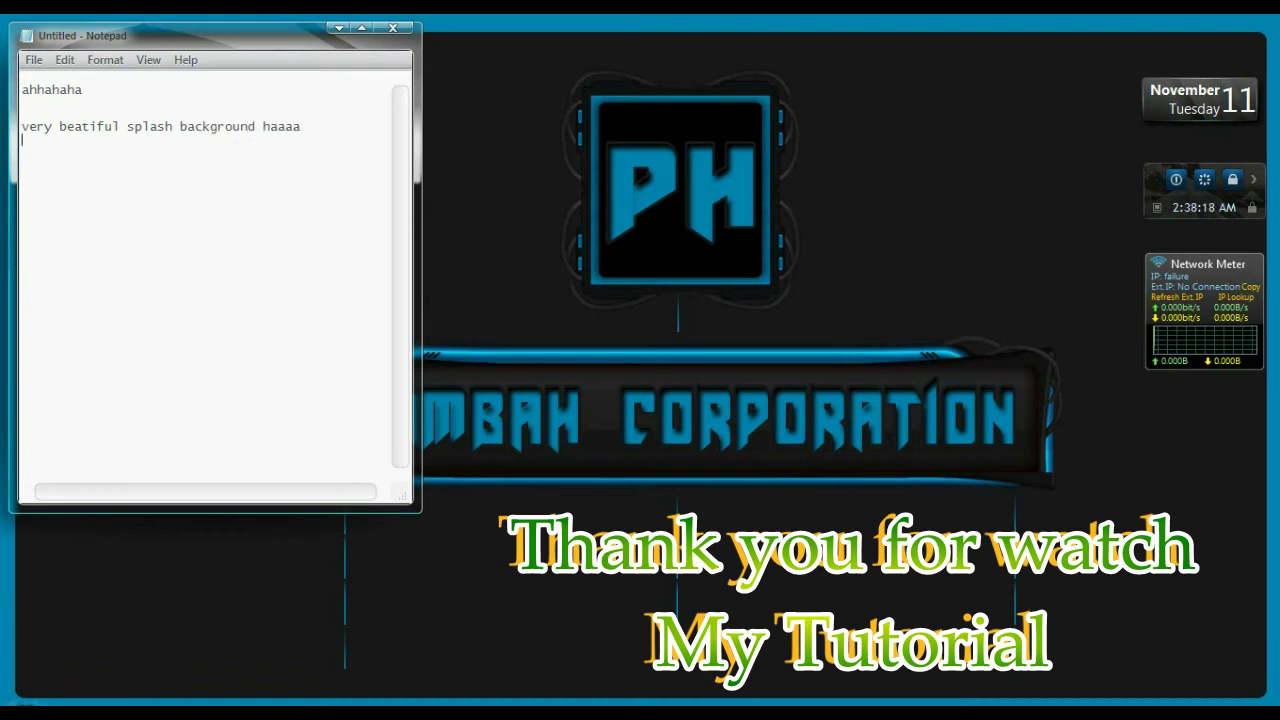
key("Return")
key("ctrl+a")
key("BackSpace")
Write the closing message "thanks for watch my tutorial...." in the Notepad note, followed by "see you" on the next line
type("thanks for watch")
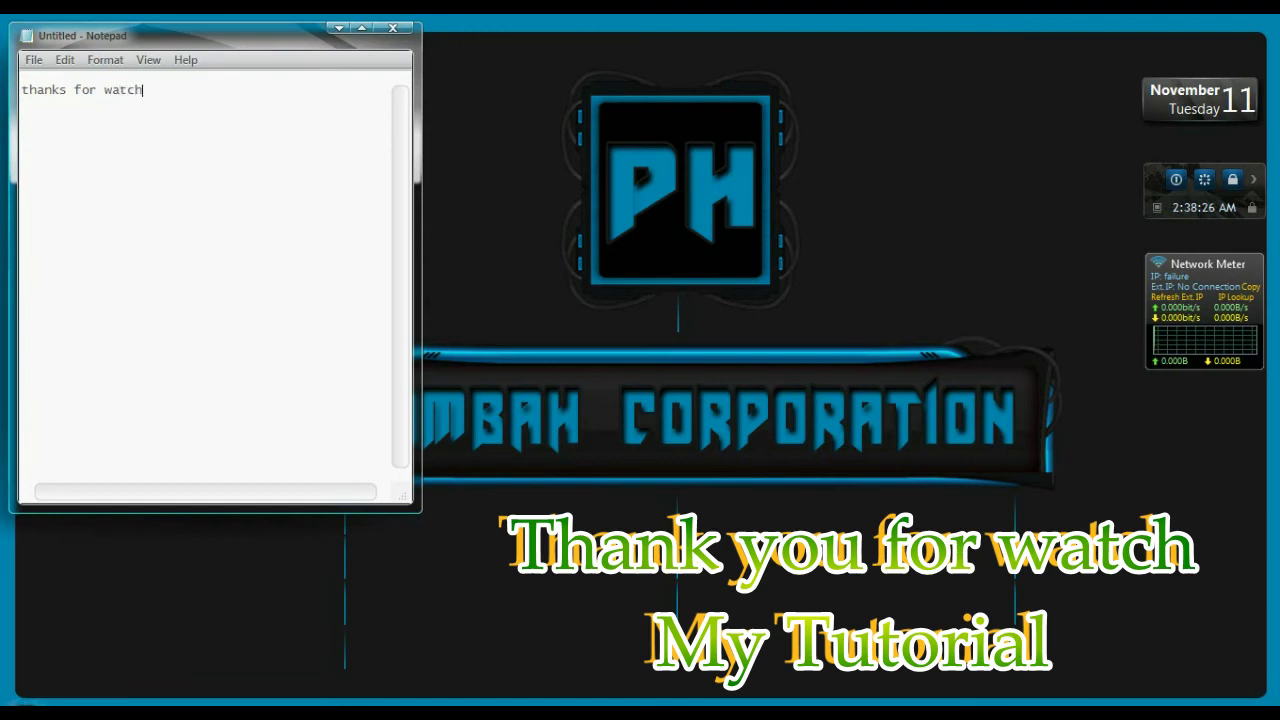
type(" my tutorial.... see you")
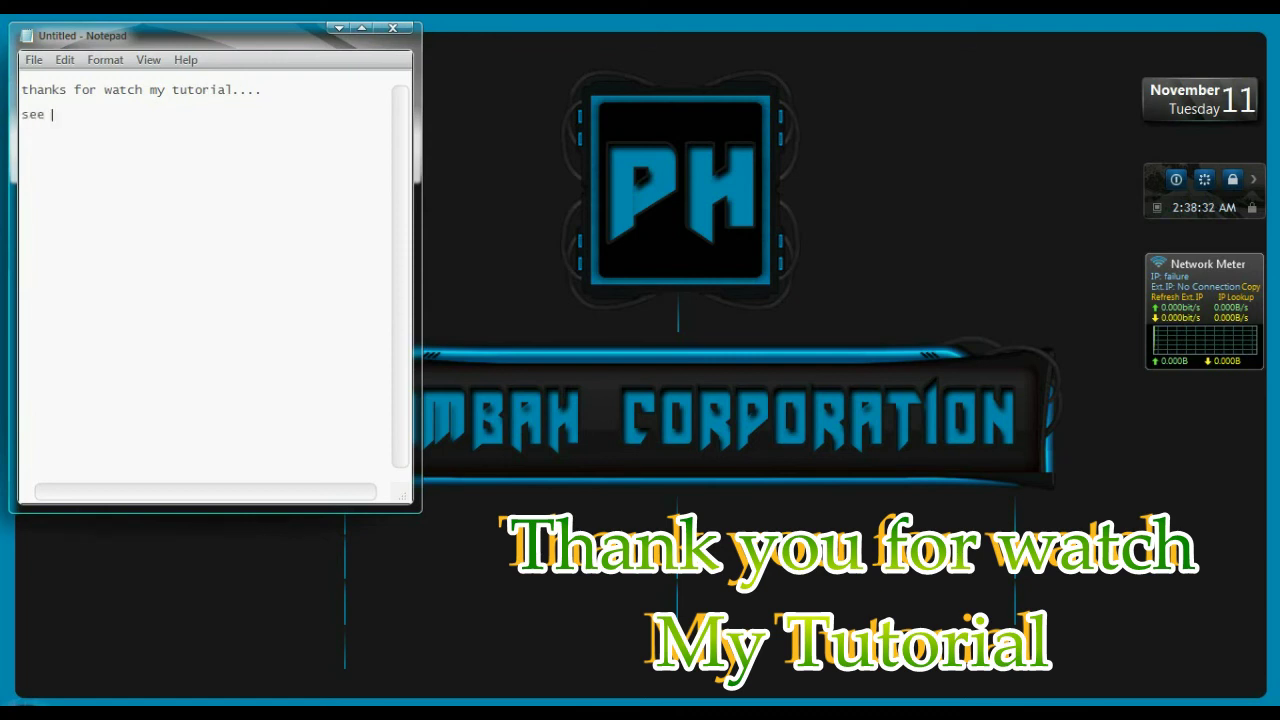